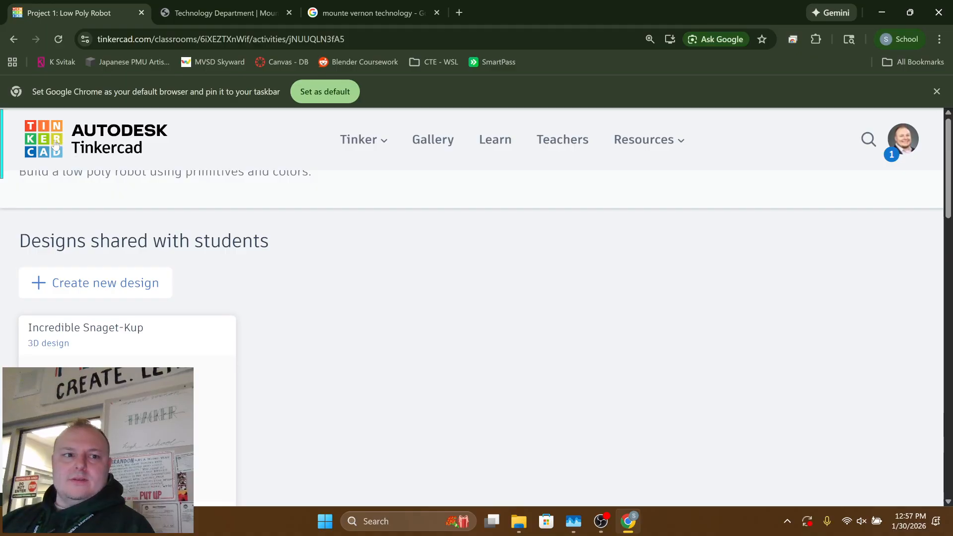
# - Return to the dashboard and open the "MVHS - 3D Modeling 5th Period" class
pyautogui.click(56, 144)
pyautogui.scroll(-2, 89, 352)
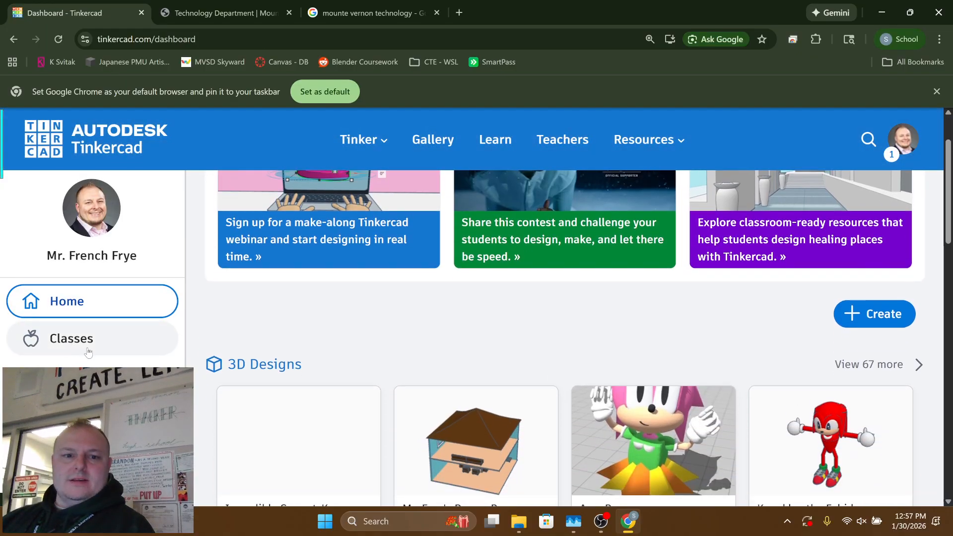
pyautogui.click(89, 351)
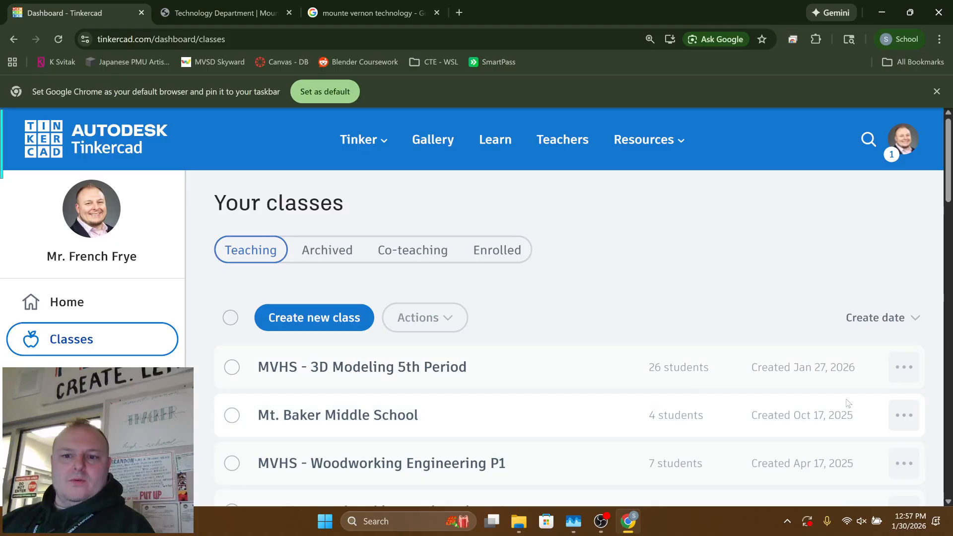
pyautogui.click(477, 373)
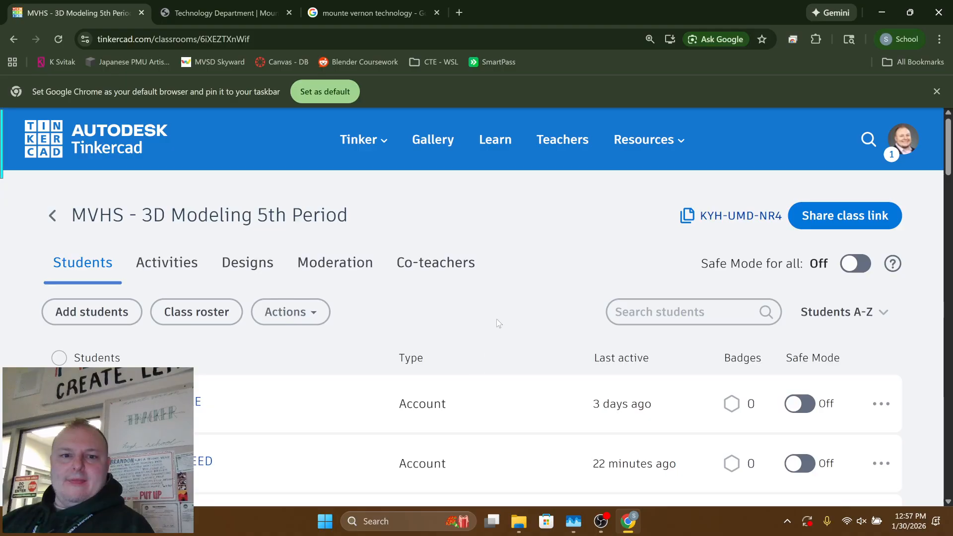
# - View the class join code page, then reopen the "MVHS - 3D Modeling 5th Period" class from the class list
pyautogui.click(799, 221)
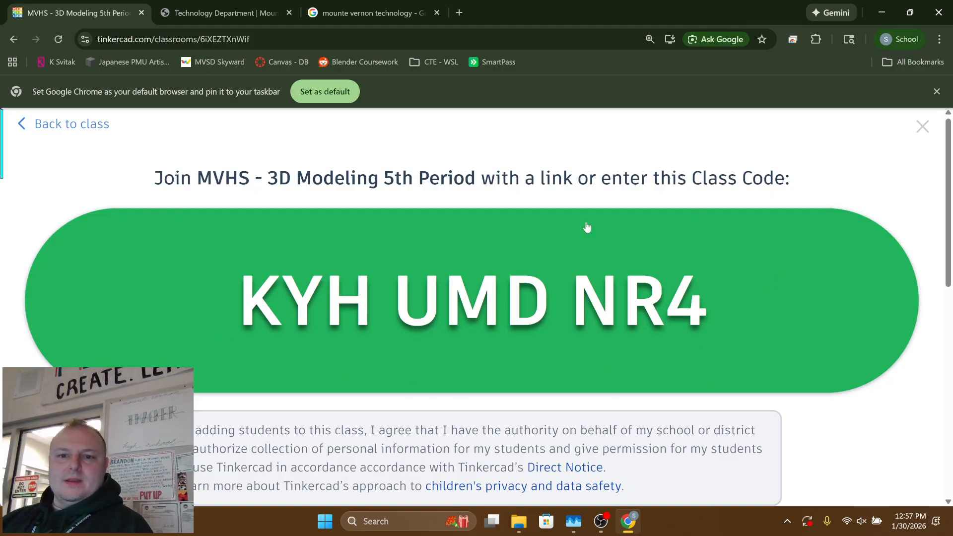
pyautogui.click(50, 128)
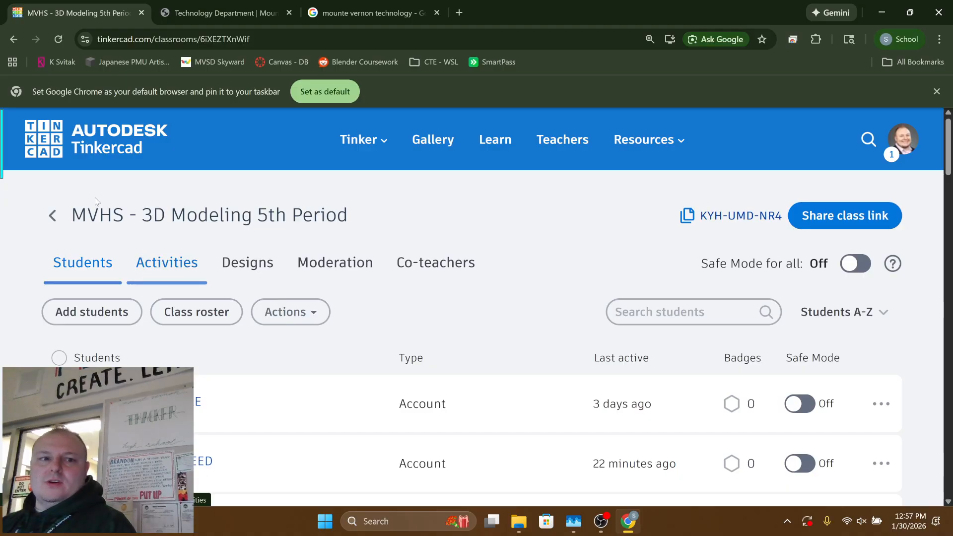
pyautogui.moveTo(69, 214); pyautogui.dragTo(346, 212)
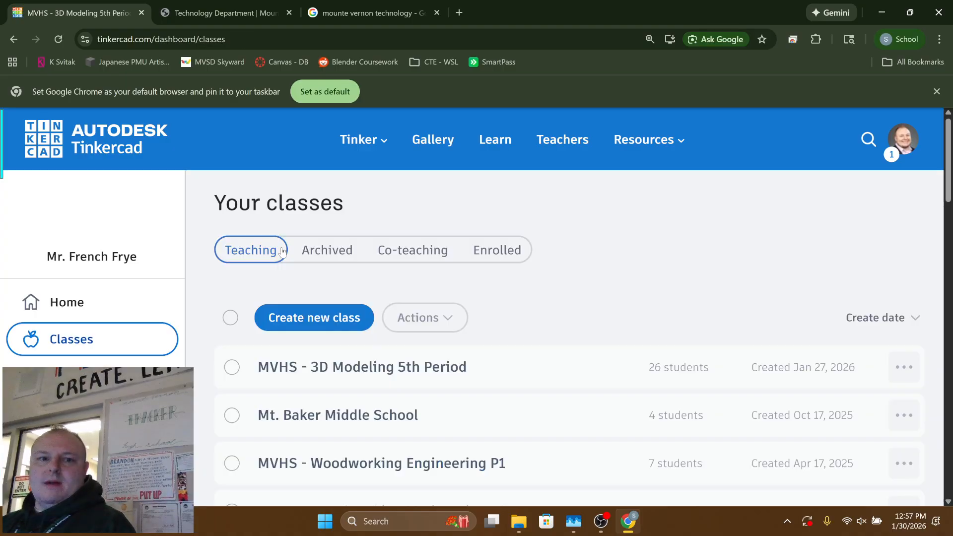
pyautogui.click(367, 370)
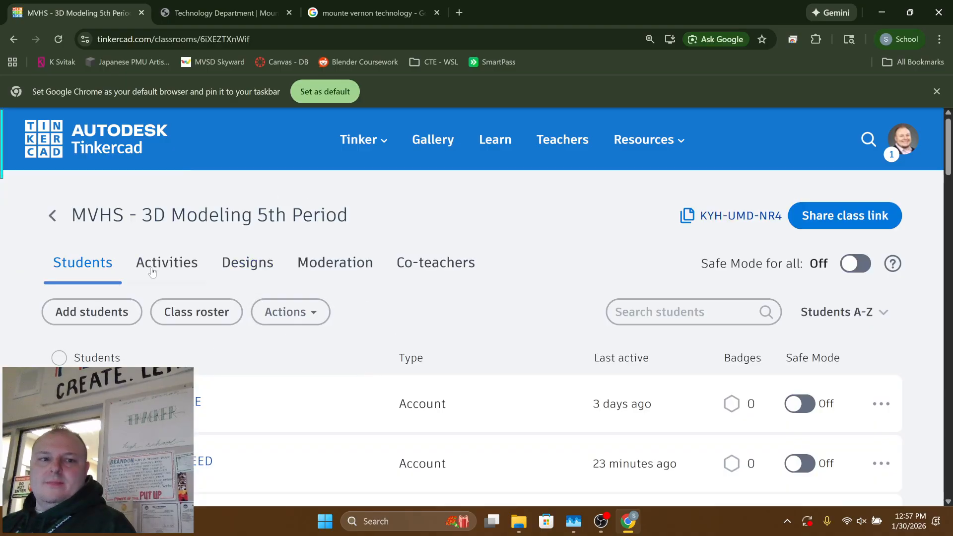
# - Open the "Project 1: Low Poly Robot" activity of the class
pyautogui.click(149, 262)
pyautogui.scroll(-3, 164, 268)
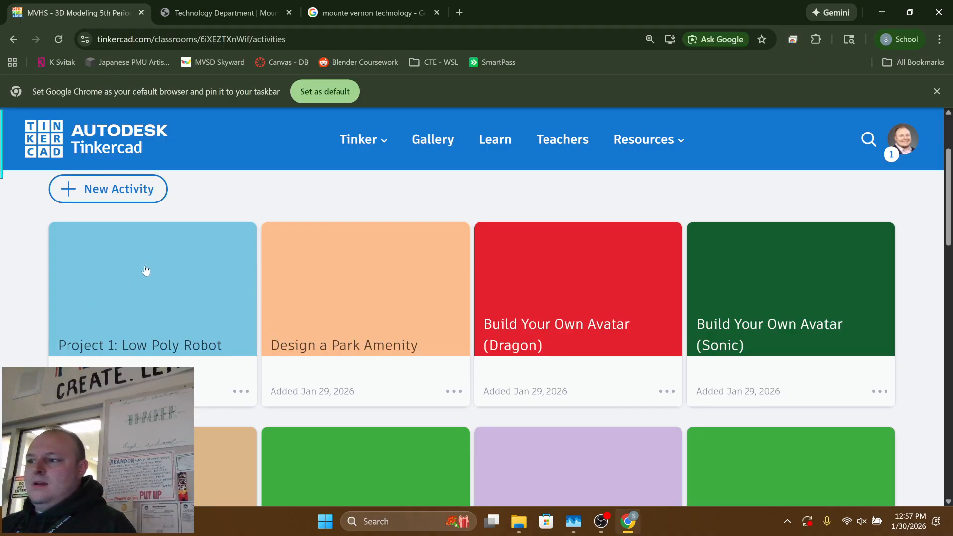
pyautogui.scroll(-1, 146, 271)
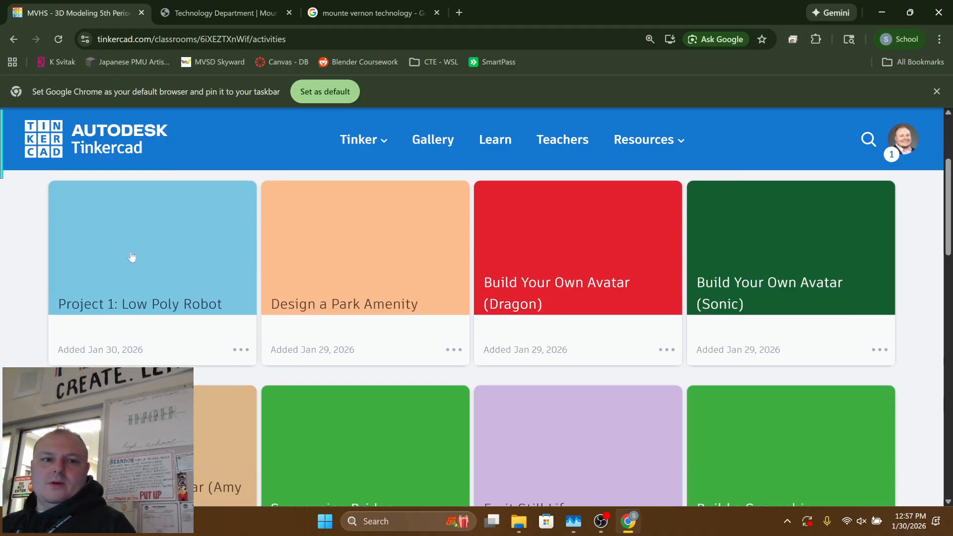
pyautogui.click(132, 257)
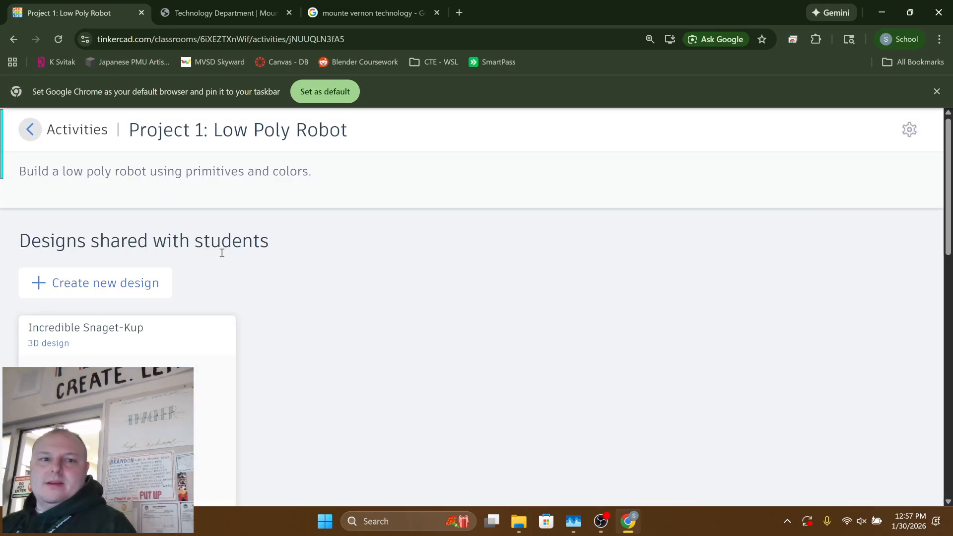
# - Check the available types for a new design, then open the shared 3D design "Incredible Snaget-Kup" for editing
pyautogui.scroll(-2, 117, 313)
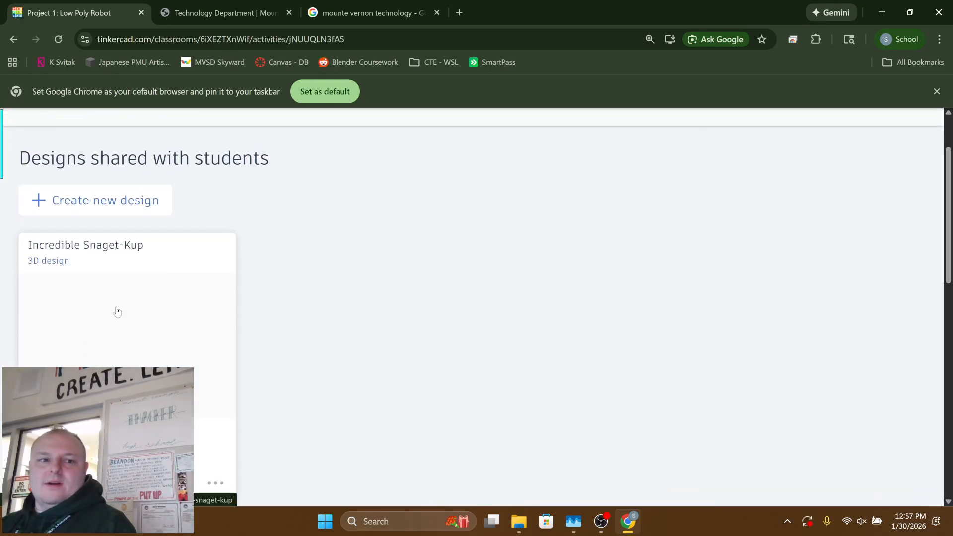
pyautogui.click(103, 199)
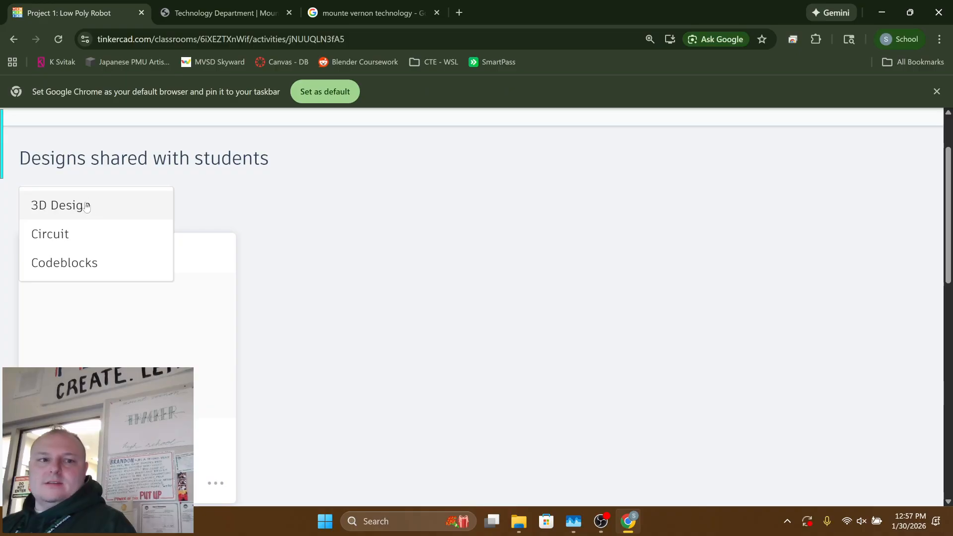
pyautogui.click(363, 300)
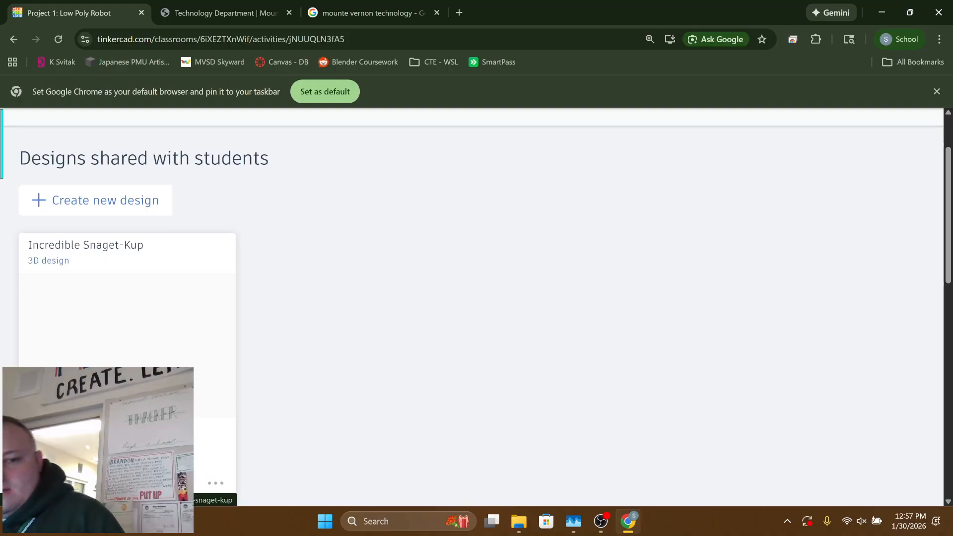
pyautogui.click(110, 270)
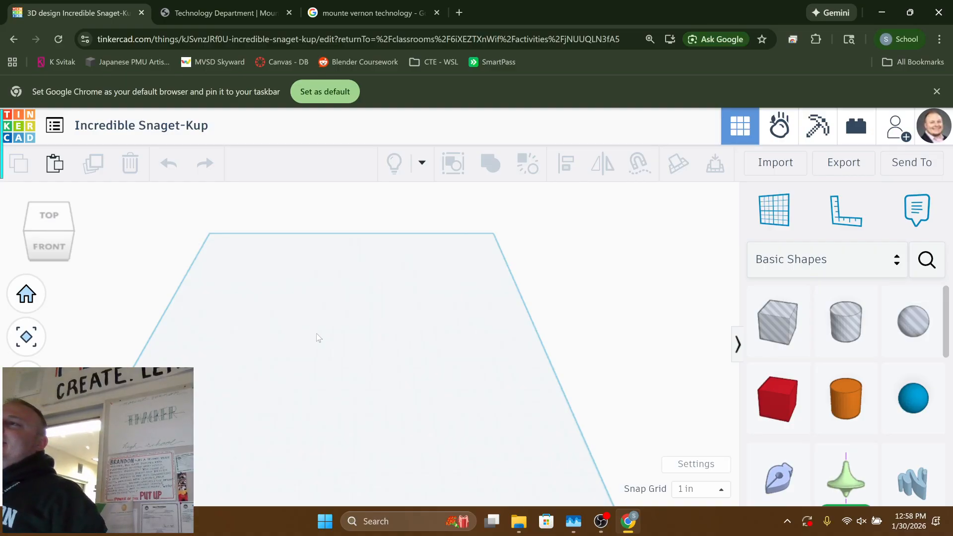
# - Place a solid red box near the middle of the workplane and collapse its shape settings
pyautogui.scroll(-5, 298, 338)
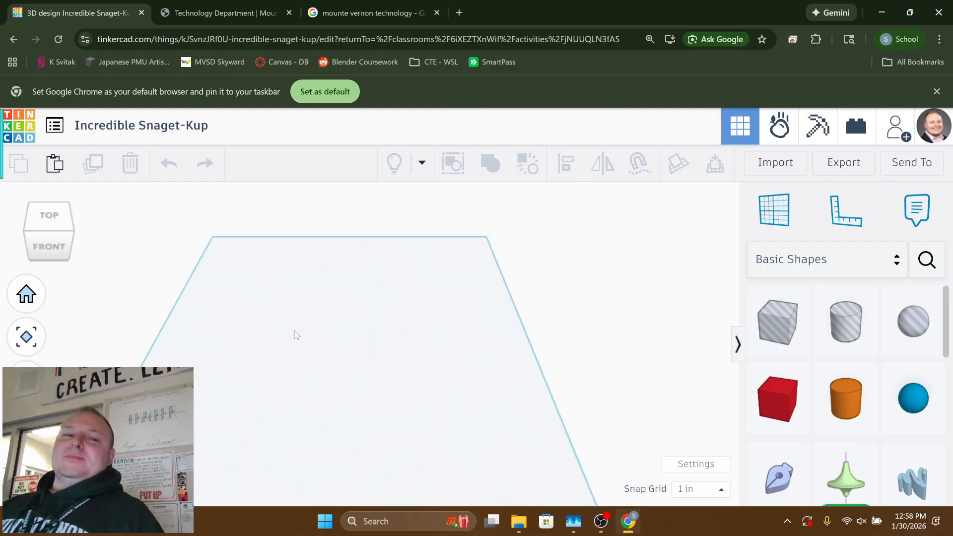
pyautogui.scroll(4, 395, 359)
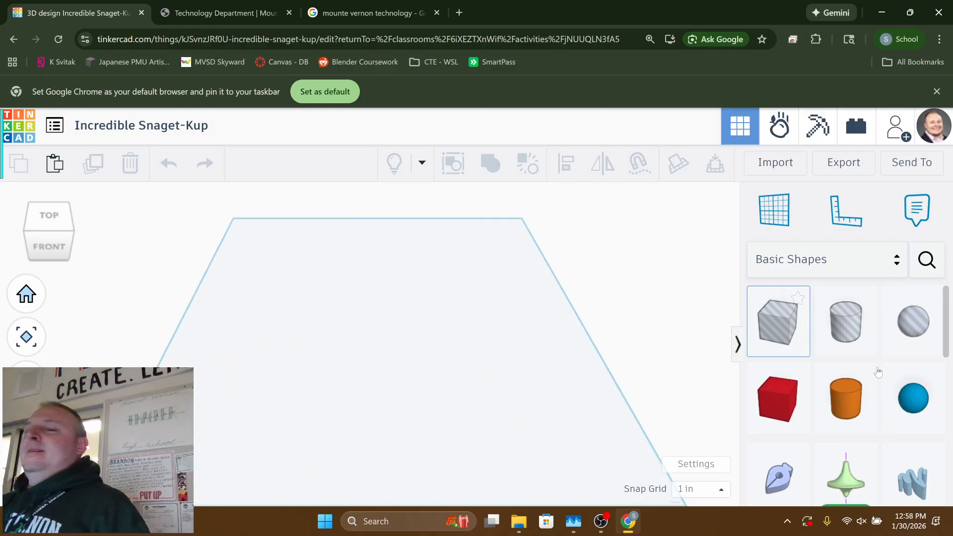
pyautogui.moveTo(791, 400); pyautogui.dragTo(387, 328)
pyautogui.scroll(1, 414, 339)
pyautogui.scroll(3, 416, 342)
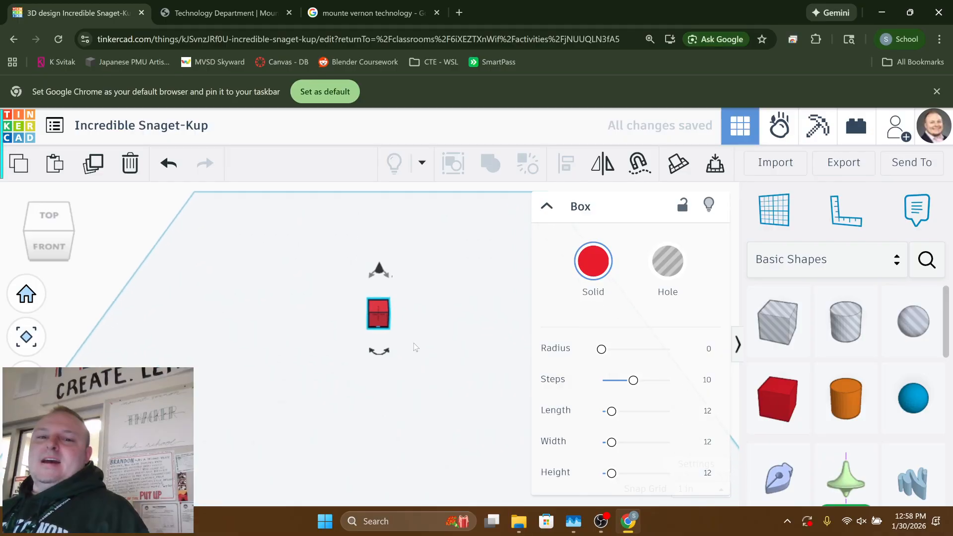
pyautogui.scroll(1, 382, 308)
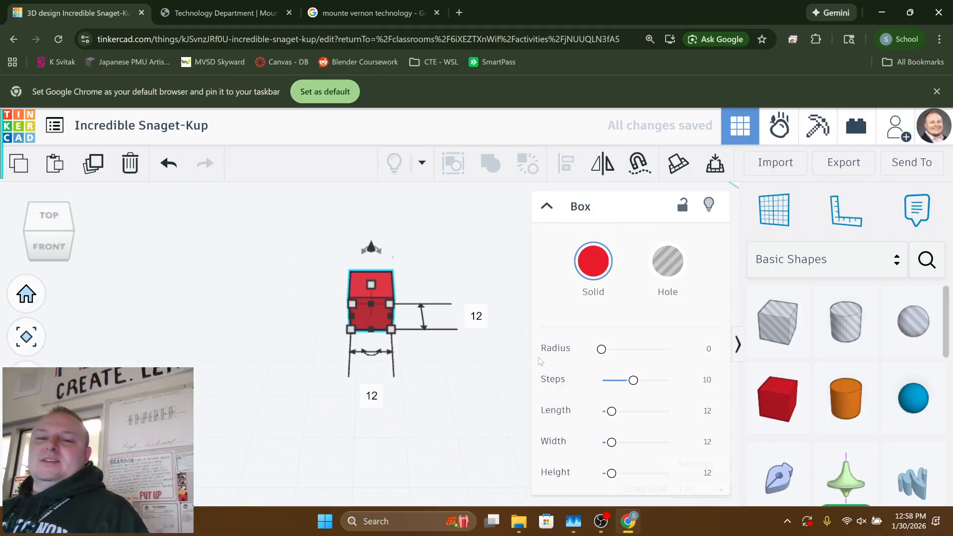
pyautogui.click(548, 208)
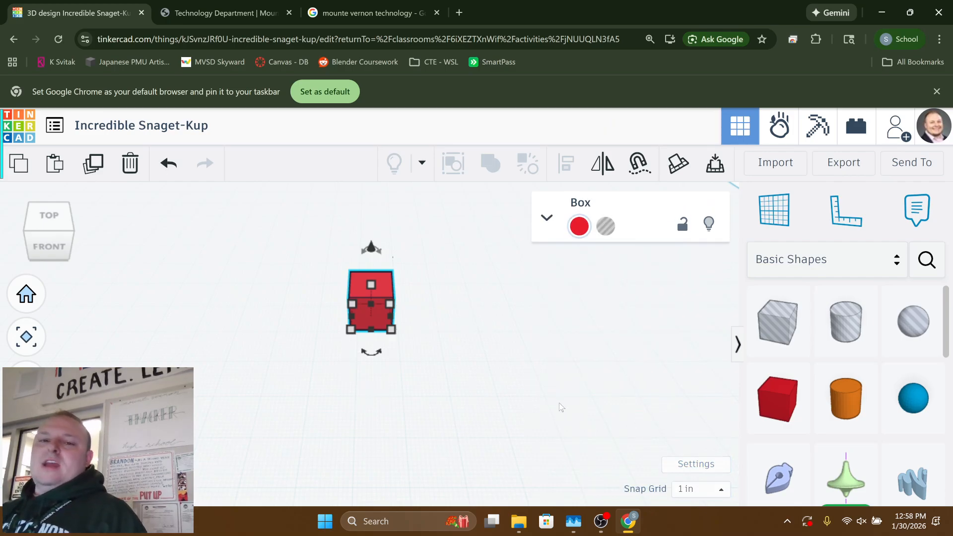
# - Stretch the box into a flat slab about 72 long and more than twice its original width, keeping its height of 12
pyautogui.moveTo(478, 332); pyautogui.dragTo(449, 355, button='right')
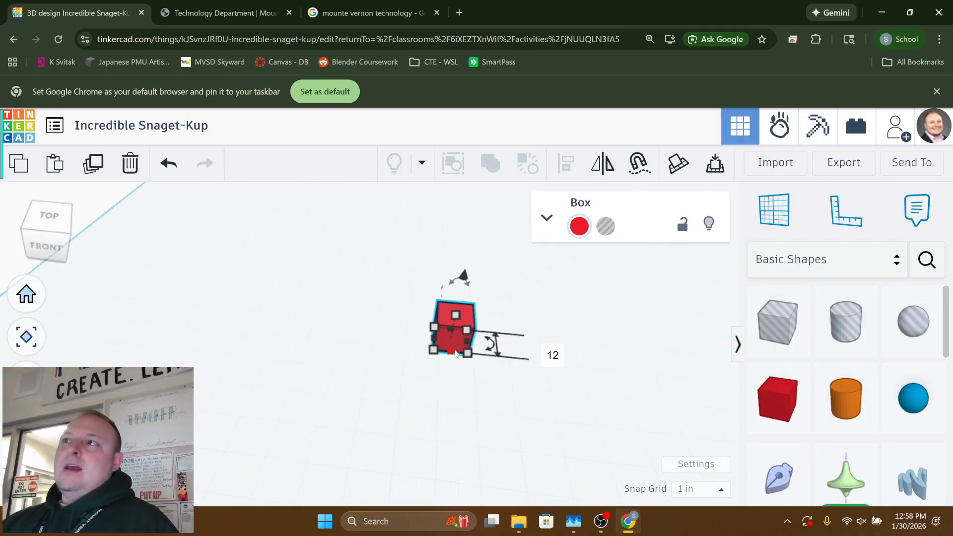
pyautogui.moveTo(449, 342); pyautogui.dragTo(558, 323, button='right')
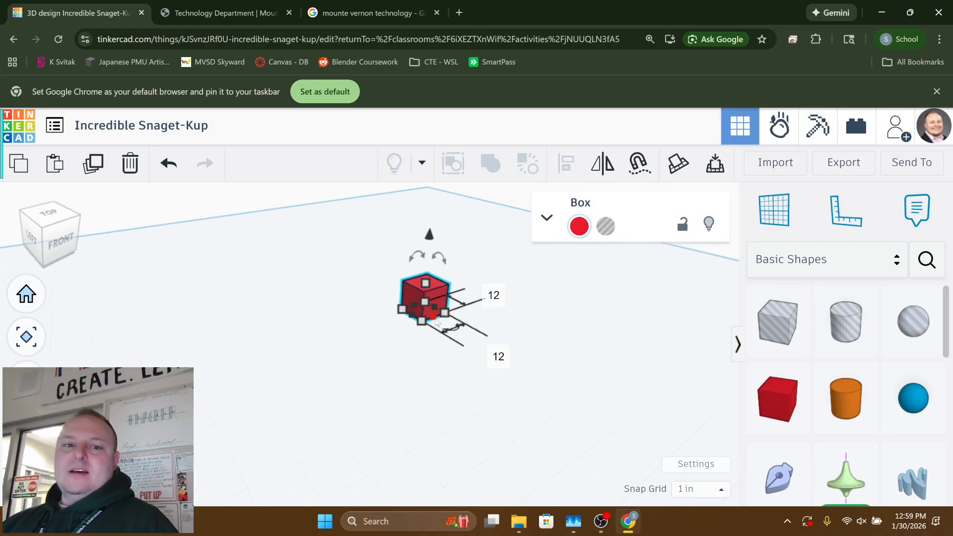
pyautogui.moveTo(421, 323); pyautogui.dragTo(319, 283)
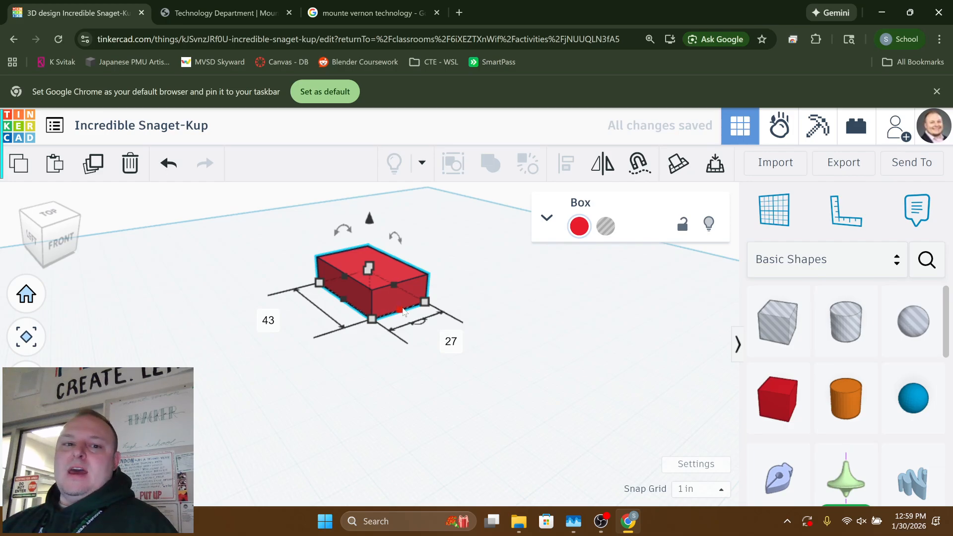
pyautogui.moveTo(428, 337); pyautogui.dragTo(496, 347)
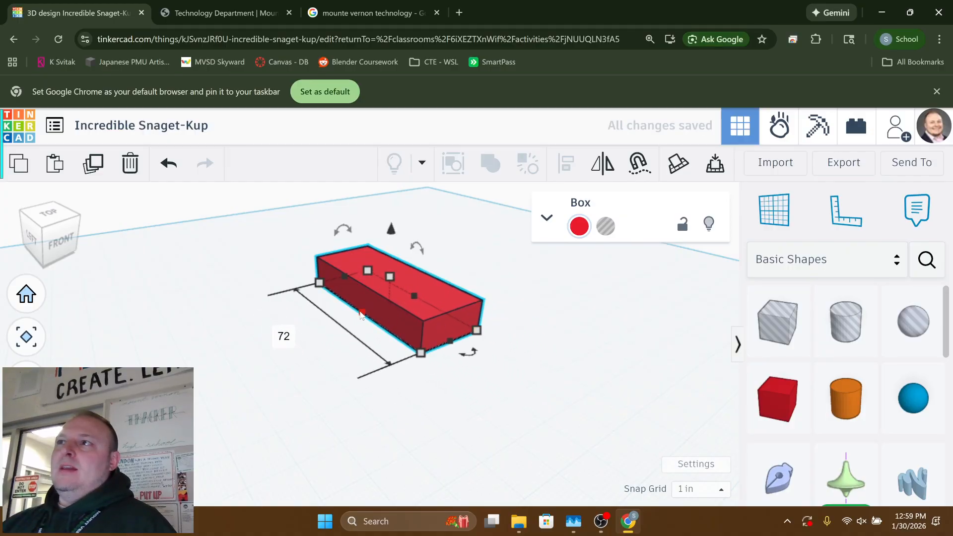
pyautogui.moveTo(361, 313)
pyautogui.mouseDown()
pyautogui.moveTo(370, 306)
pyautogui.moveTo(346, 320)
pyautogui.mouseUp()
# - Rotate the slab a quarter turn so that it stands upright on its short end
pyautogui.moveTo(416, 247)
pyautogui.mouseDown()
pyautogui.moveTo(393, 222)
pyautogui.moveTo(431, 239)
pyautogui.moveTo(417, 233)
pyautogui.mouseUp()
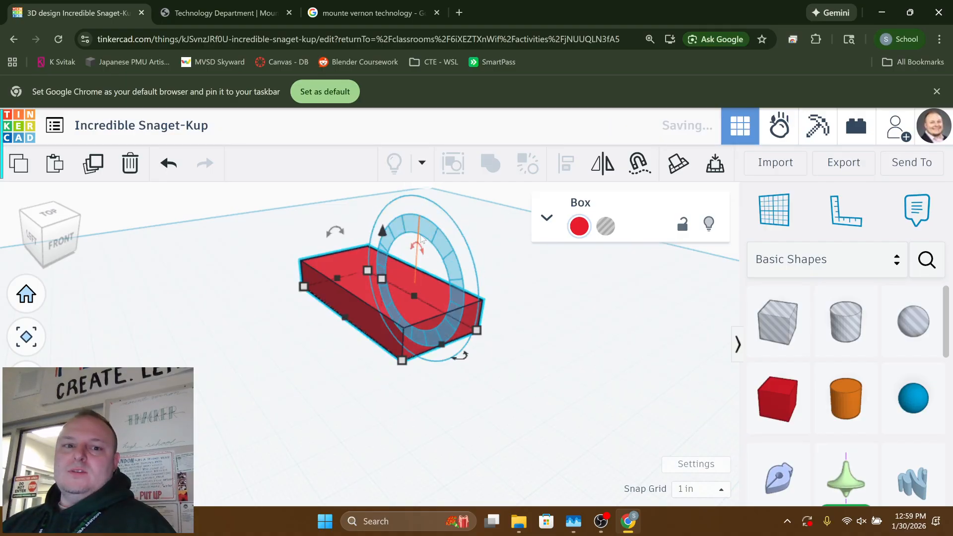
pyautogui.click(285, 327)
pyautogui.moveTo(285, 328); pyautogui.dragTo(336, 323, button='middle')
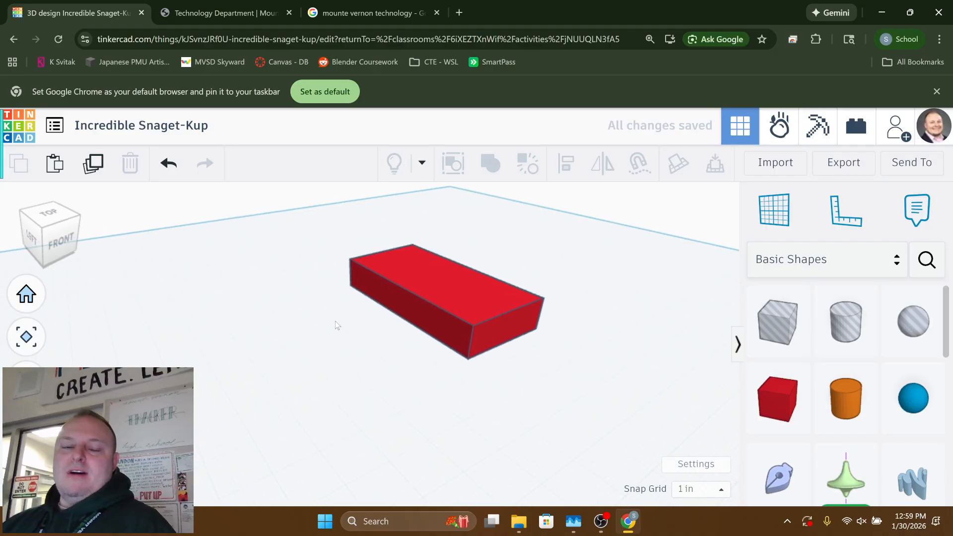
pyautogui.click(441, 284)
pyautogui.moveTo(303, 254); pyautogui.dragTo(334, 246, button='right')
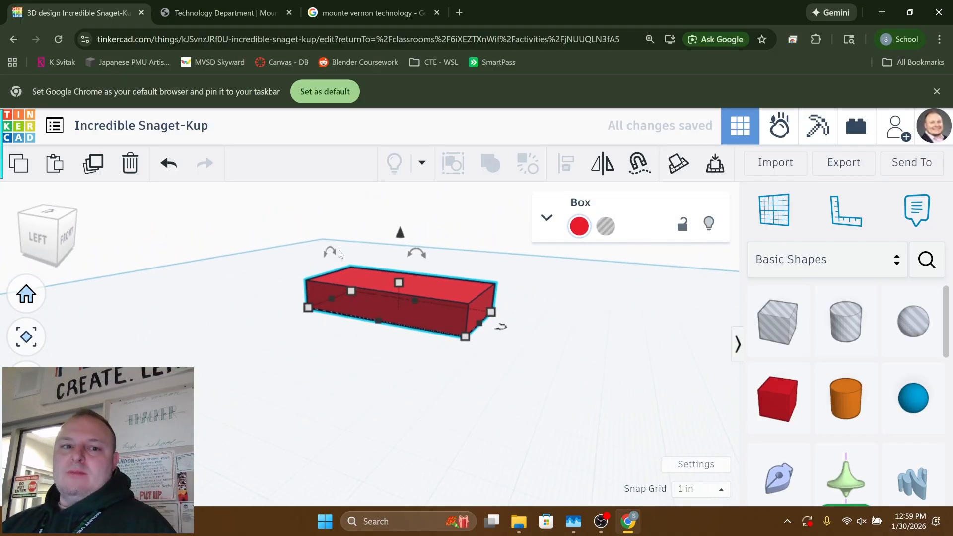
pyautogui.moveTo(422, 257)
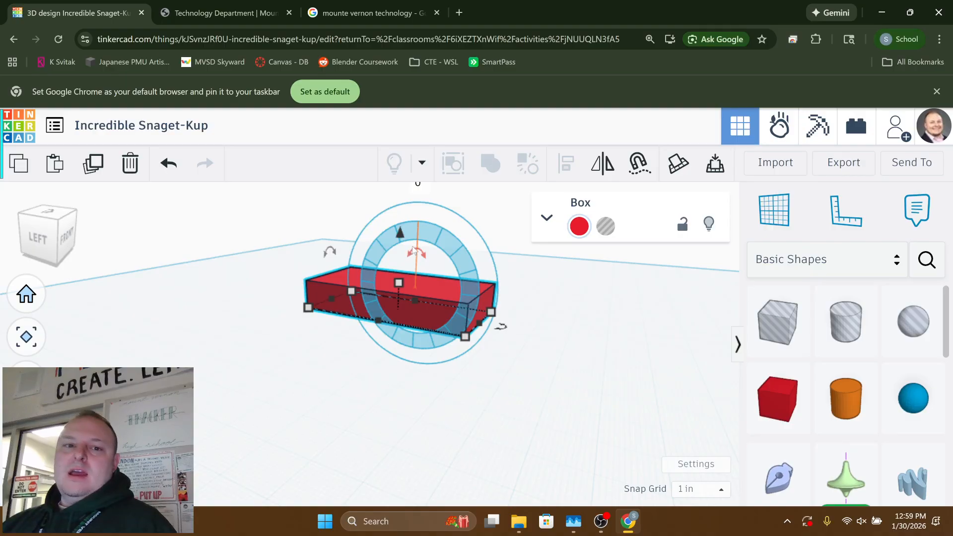
pyautogui.moveTo(418, 254); pyautogui.dragTo(354, 280)
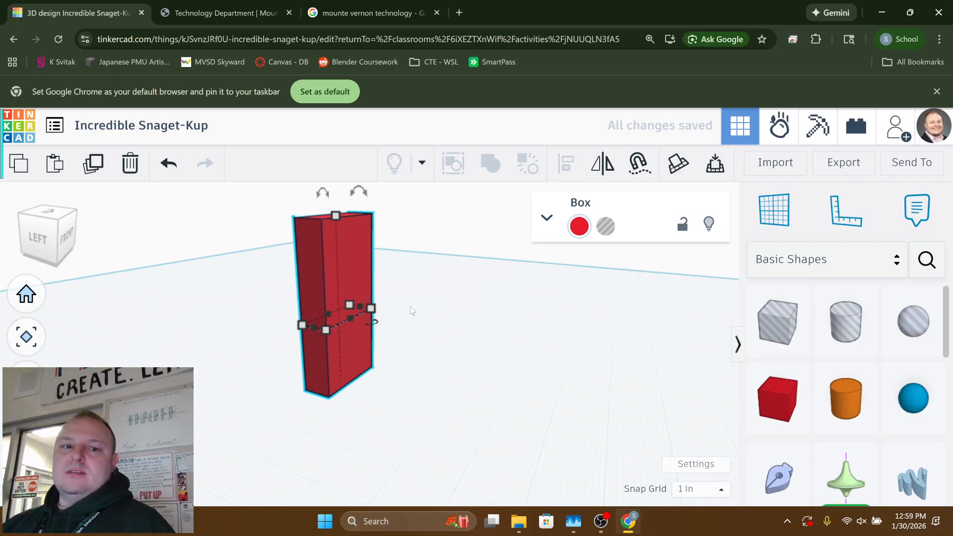
# - Raise the upright slab to 49 above the workplane as the robot's torso, then deselect it
pyautogui.moveTo(411, 310); pyautogui.dragTo(272, 291, button='right')
pyautogui.scroll(-1, 417, 301)
pyautogui.moveTo(420, 292); pyautogui.dragTo(380, 293, button='middle')
pyautogui.scroll(-1, 419, 295)
pyautogui.moveTo(388, 397); pyautogui.dragTo(387, 432, button='middle')
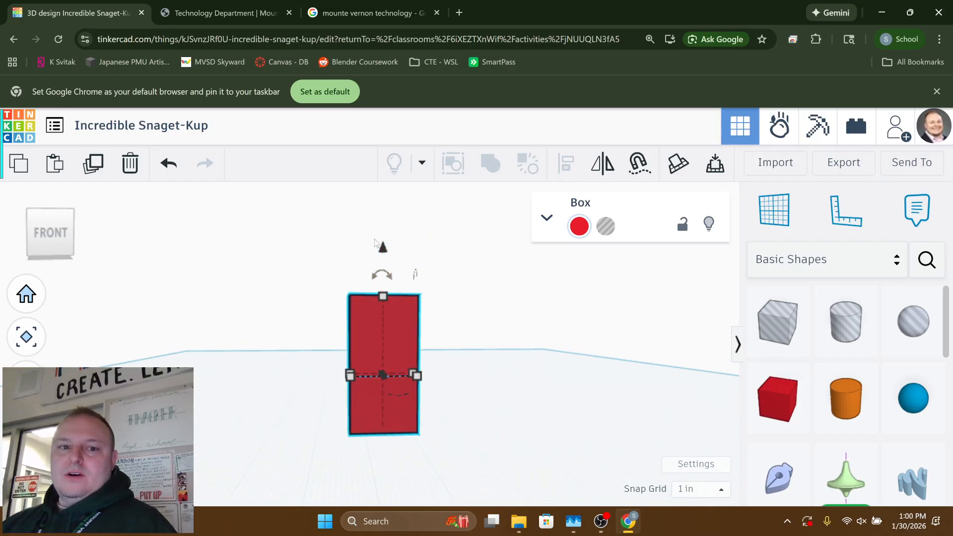
pyautogui.moveTo(383, 253); pyautogui.dragTo(394, 148)
pyautogui.moveTo(375, 301); pyautogui.dragTo(390, 405, button='middle')
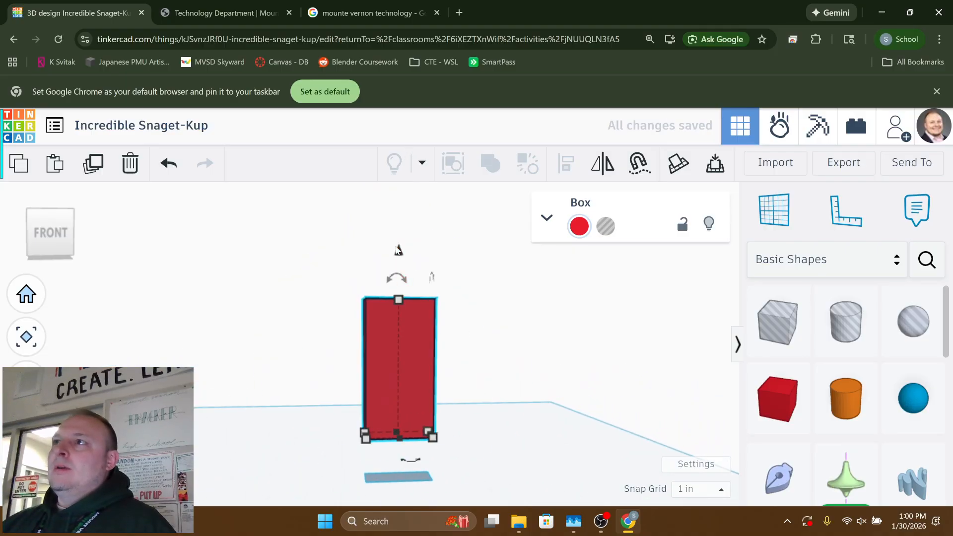
pyautogui.moveTo(400, 256); pyautogui.dragTo(399, 202)
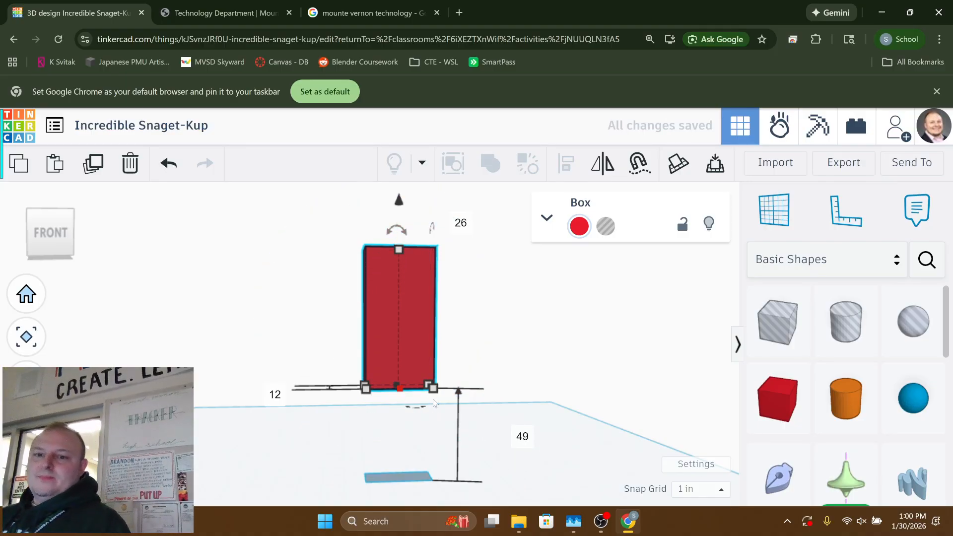
pyautogui.click(542, 381)
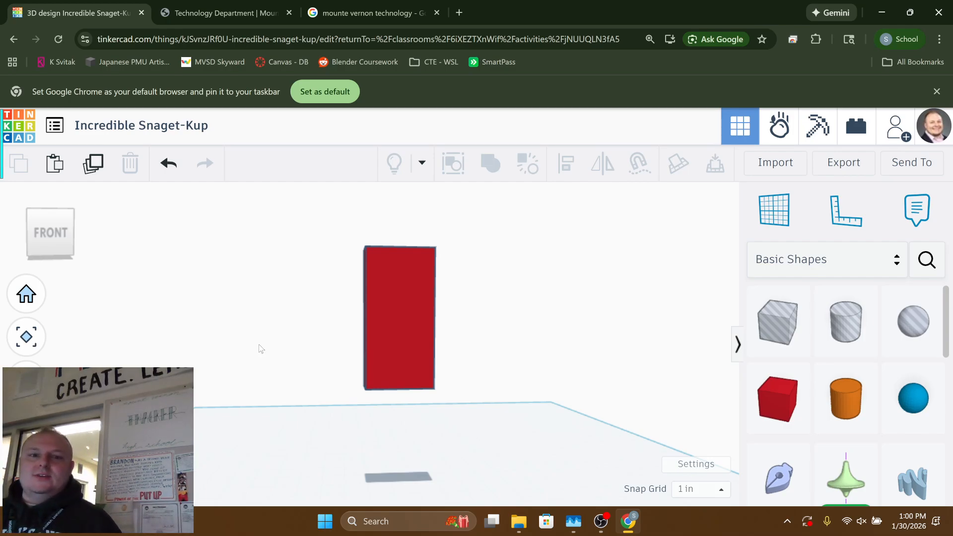
# - Try yellow, turquoise, green and dark green on the torso box, and look at the custom solid color settings
pyautogui.click(413, 321)
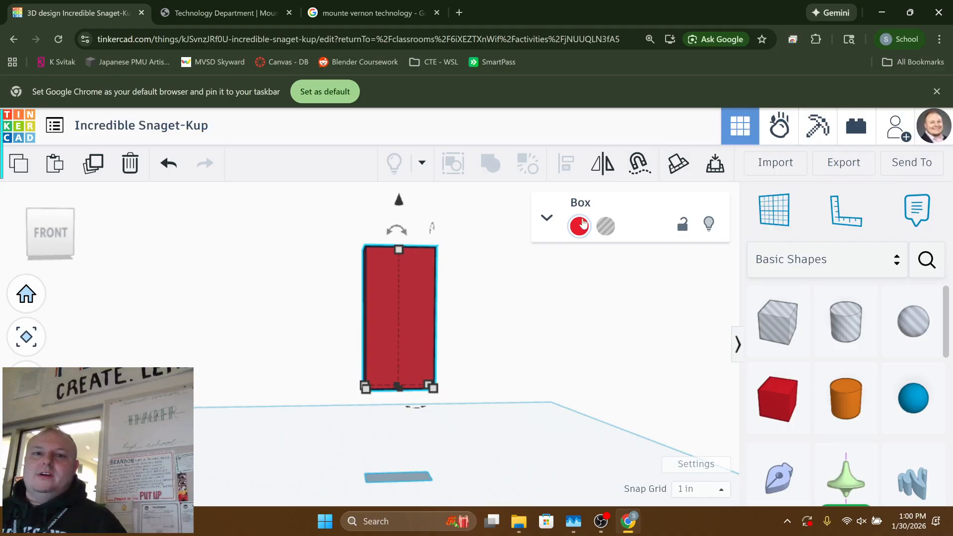
pyautogui.click(582, 225)
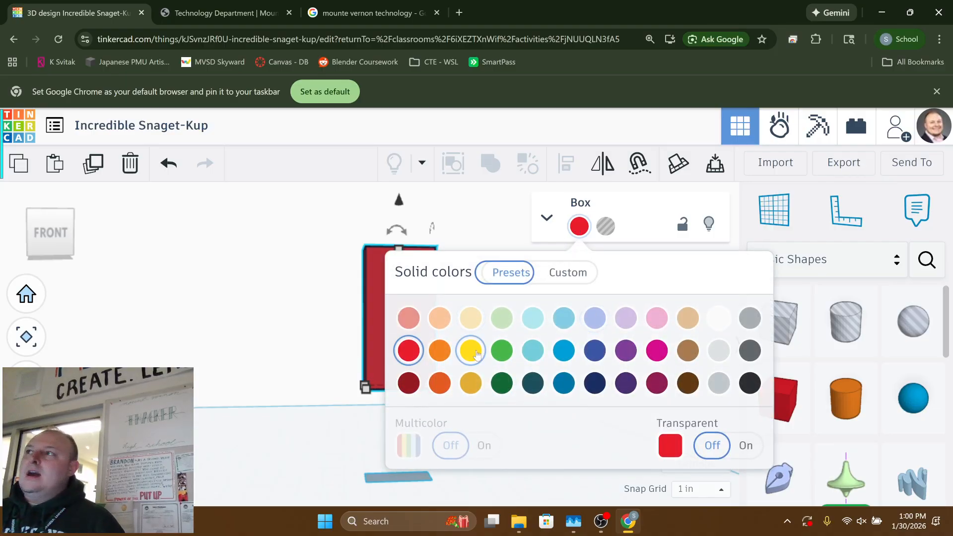
pyautogui.click(475, 352)
pyautogui.click(532, 352)
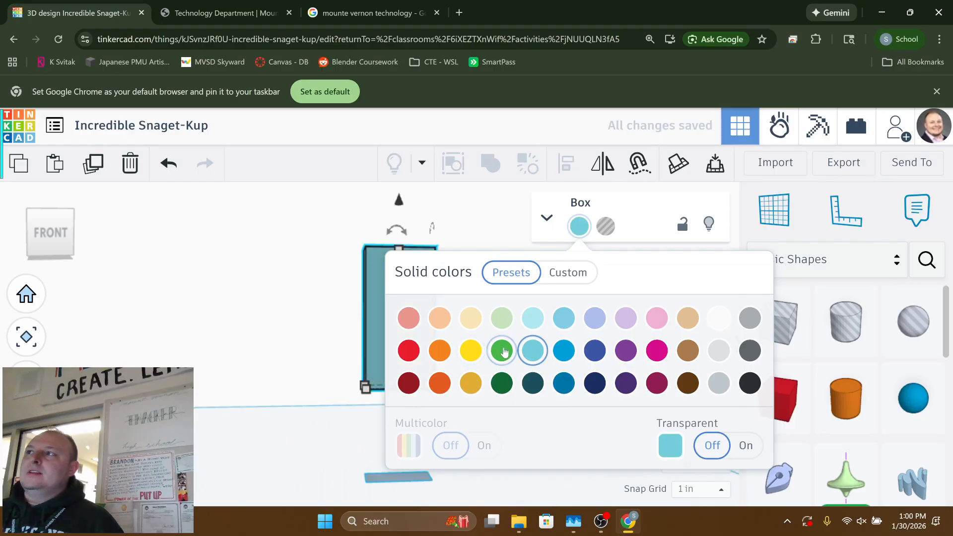
pyautogui.click(504, 353)
pyautogui.click(502, 384)
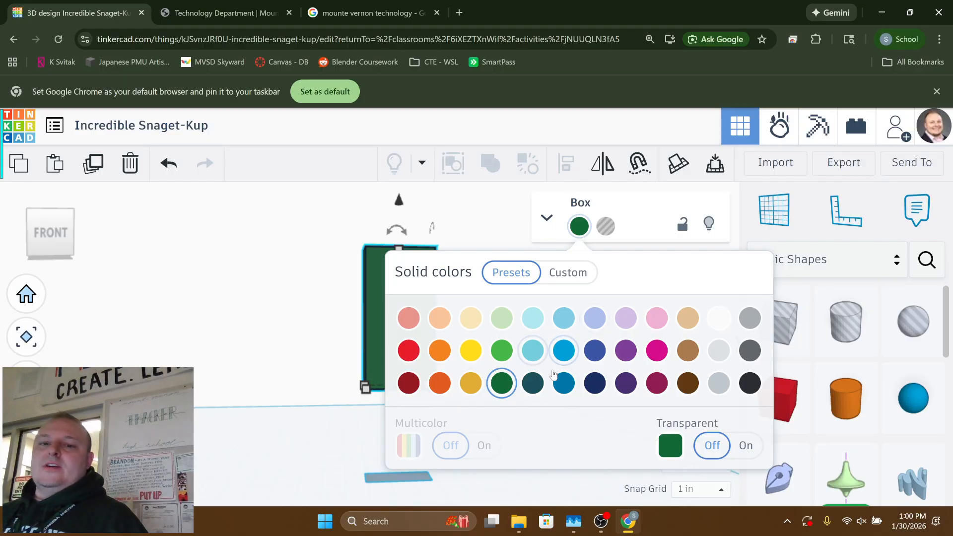
pyautogui.click(552, 273)
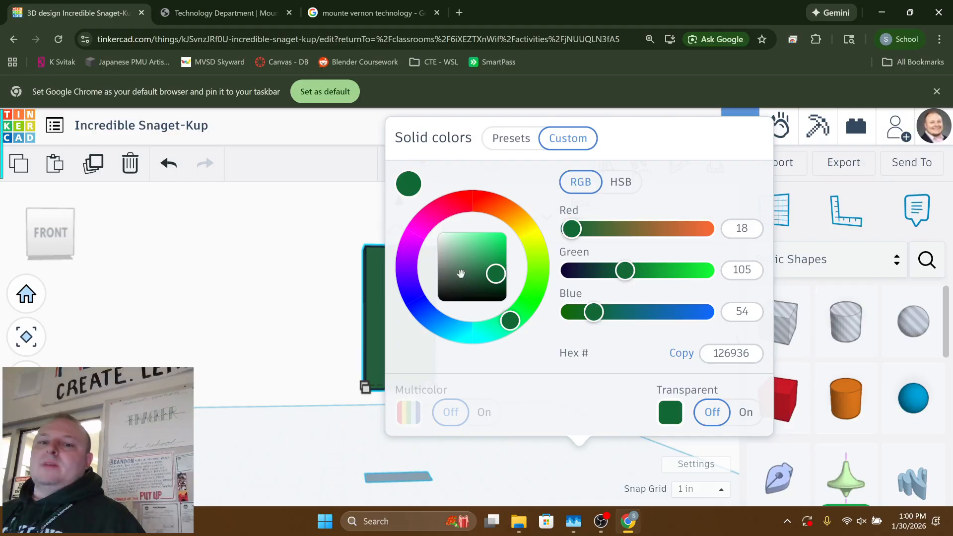
pyautogui.click(323, 314)
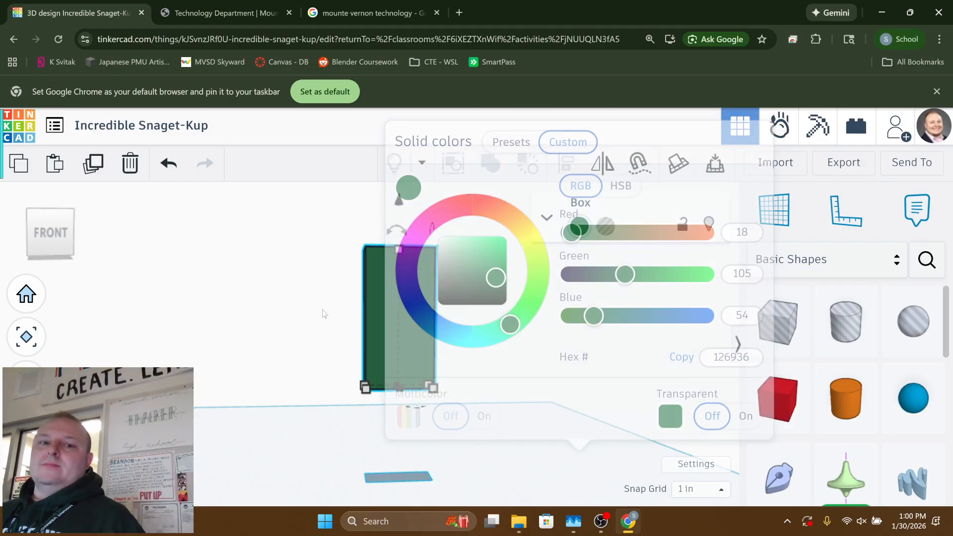
# - Recolor the torso box with the dark gray preset solid color, leaving it deselected
pyautogui.click(413, 309)
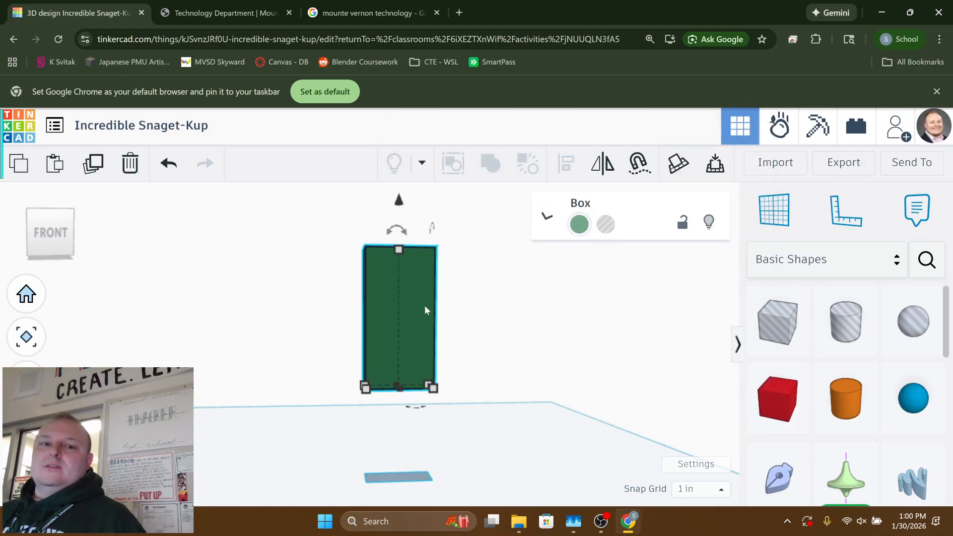
pyautogui.click(579, 228)
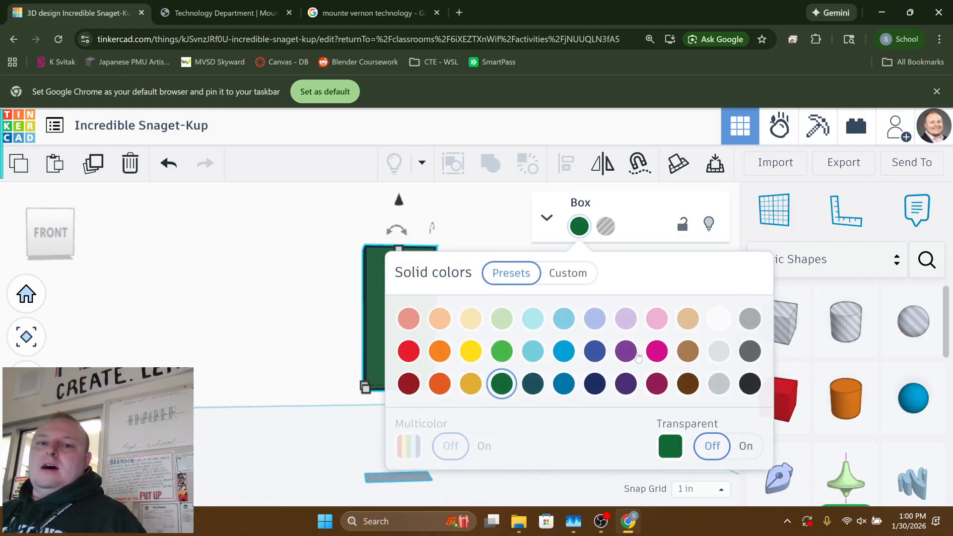
pyautogui.click(750, 351)
pyautogui.click(308, 318)
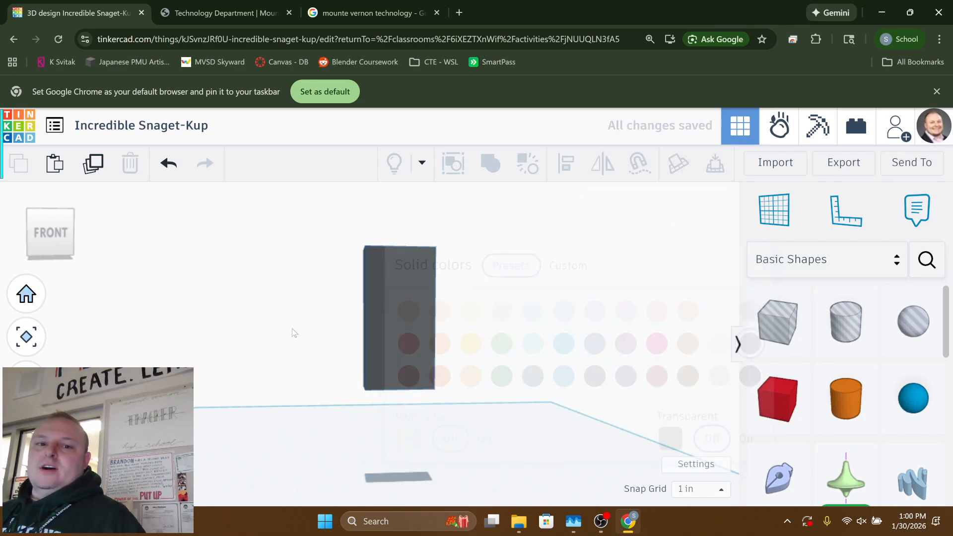
# - Raise the dark gray torso slightly higher above the workplane
pyautogui.moveTo(339, 335); pyautogui.dragTo(342, 312, button='right')
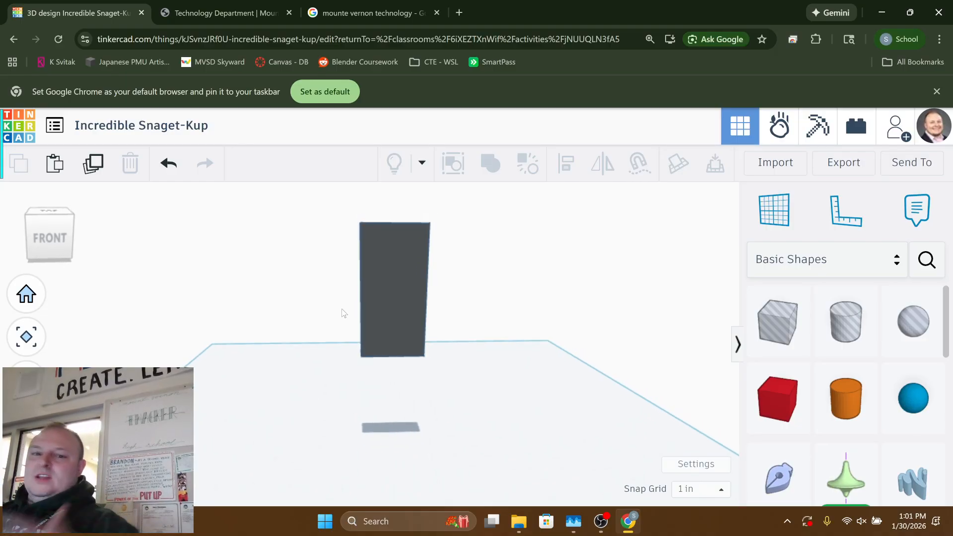
pyautogui.moveTo(312, 292); pyautogui.dragTo(336, 292, button='right')
pyautogui.click(399, 289)
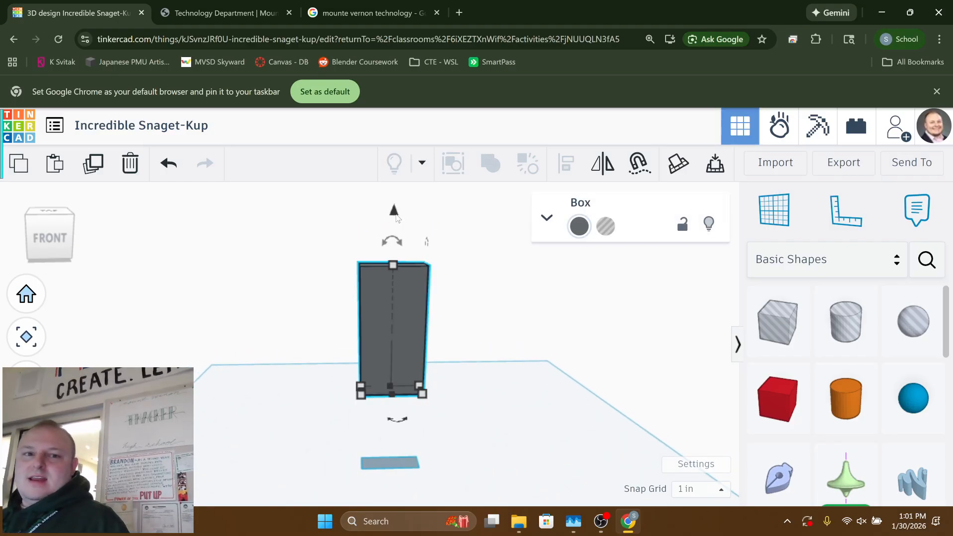
pyautogui.moveTo(396, 217); pyautogui.dragTo(396, 207)
pyautogui.moveTo(510, 349)
pyautogui.mouseDown(button='middle')
pyautogui.moveTo(474, 335)
pyautogui.moveTo(492, 357)
pyautogui.mouseUp(button='middle')
pyautogui.moveTo(428, 374); pyautogui.dragTo(425, 340, button='right')
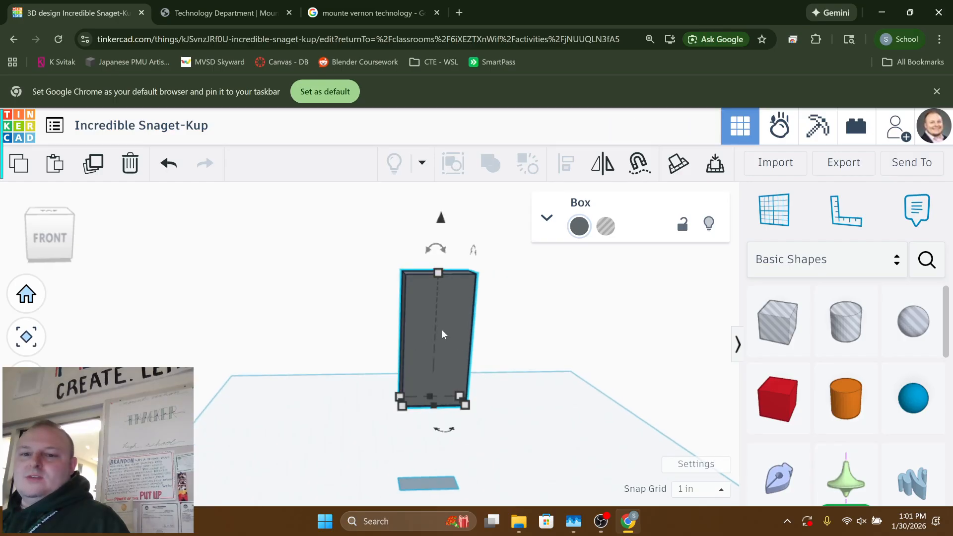
# - Examine the torso from the top view and orbit around it to see its front and back
pyautogui.scroll(-1, 614, 445)
pyautogui.moveTo(548, 410); pyautogui.dragTo(475, 371, button='right')
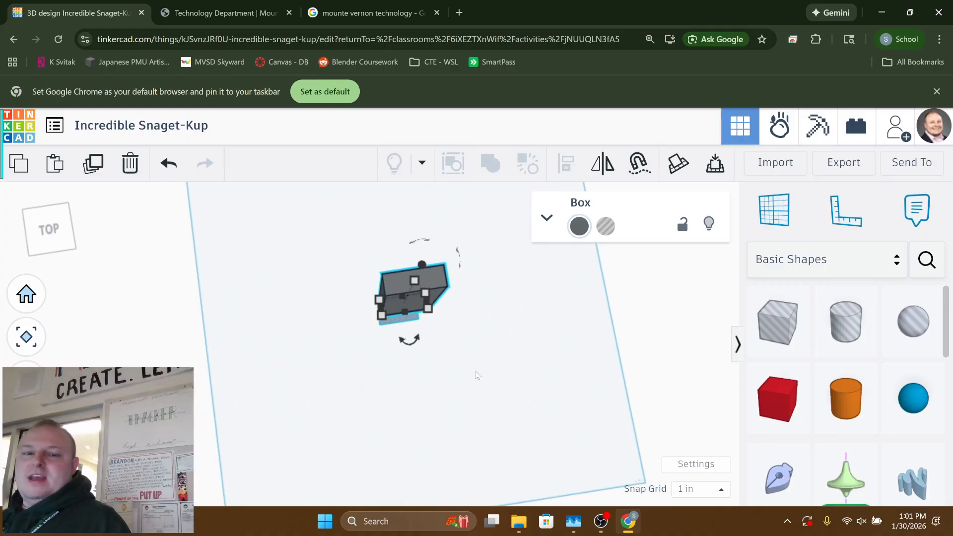
pyautogui.click(51, 230)
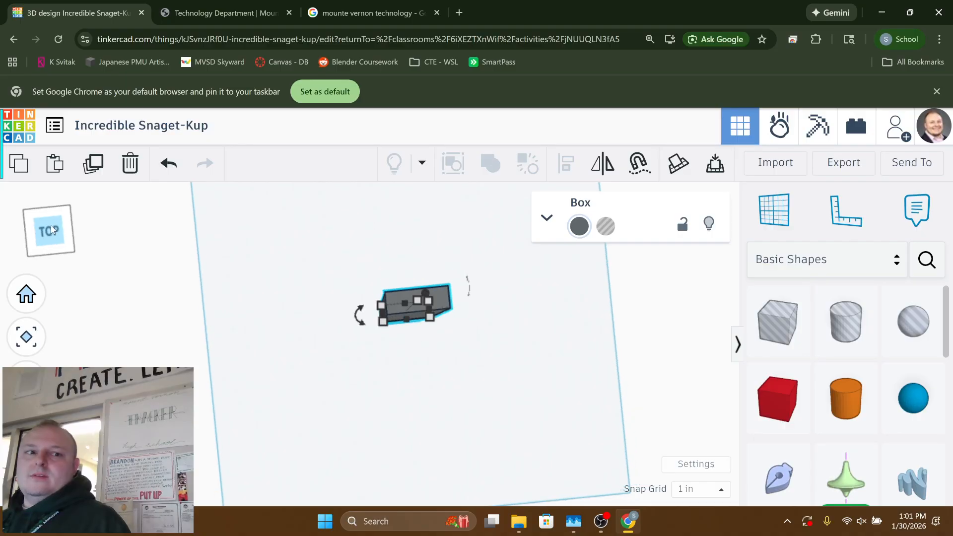
pyautogui.moveTo(57, 229); pyautogui.dragTo(166, 237)
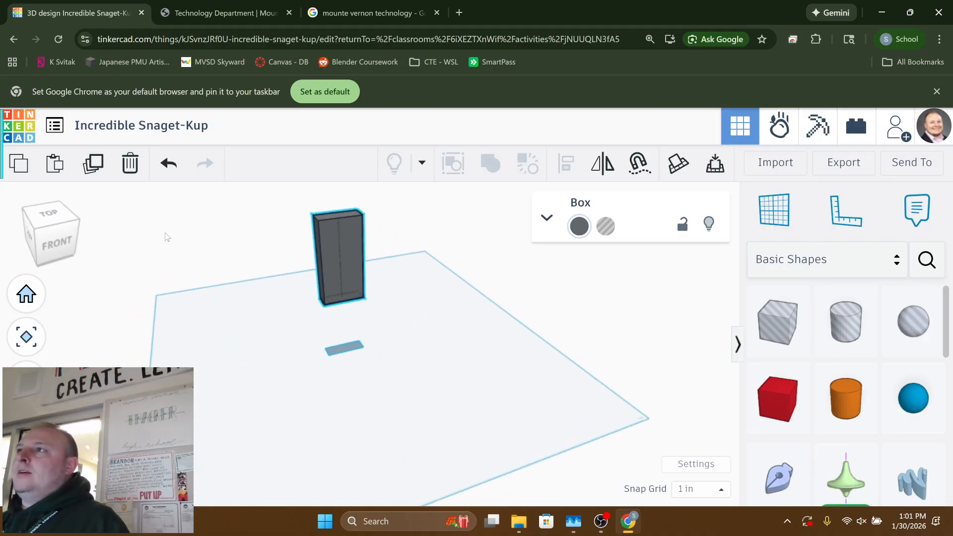
pyautogui.moveTo(167, 238); pyautogui.dragTo(159, 219, button='right')
pyautogui.moveTo(253, 228); pyautogui.dragTo(115, 229, button='right')
pyautogui.moveTo(489, 281); pyautogui.dragTo(198, 323, button='right')
pyautogui.moveTo(430, 347); pyautogui.dragTo(223, 284, button='right')
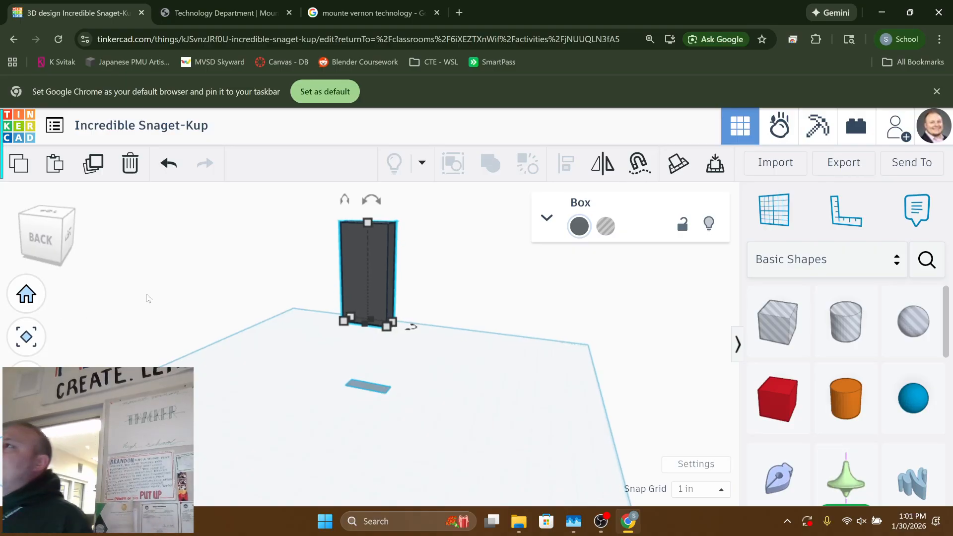
# - Compare the fit-to-selection and home views of the torso, and examine its front and top faces up close
pyautogui.click(26, 340)
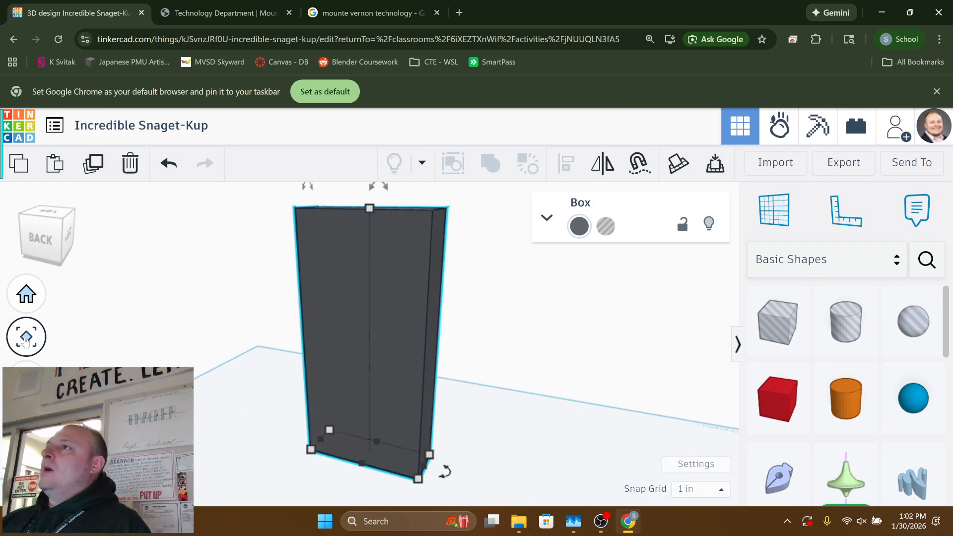
pyautogui.click(26, 295)
pyautogui.scroll(-7, 324, 316)
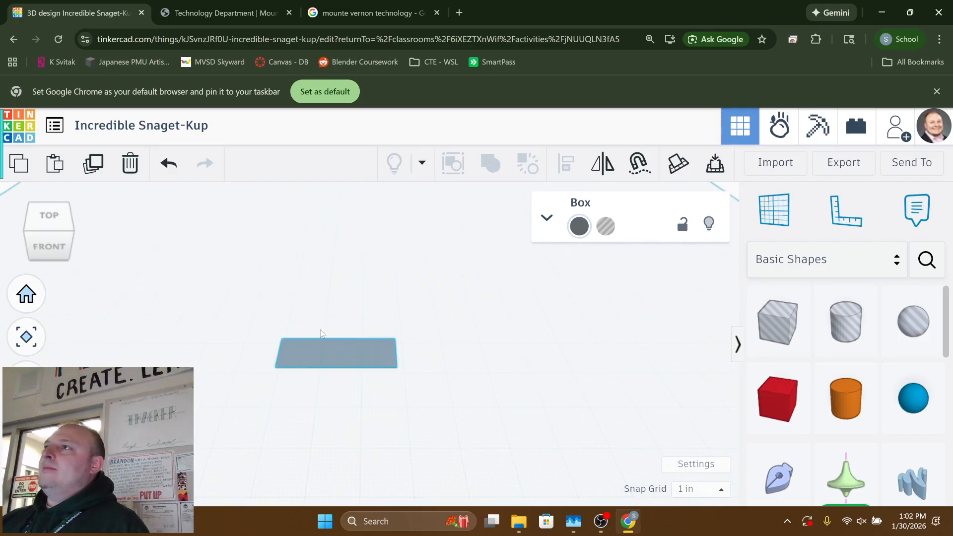
pyautogui.moveTo(323, 316); pyautogui.dragTo(351, 351, button='middle')
pyautogui.moveTo(351, 350); pyautogui.dragTo(336, 325, button='right')
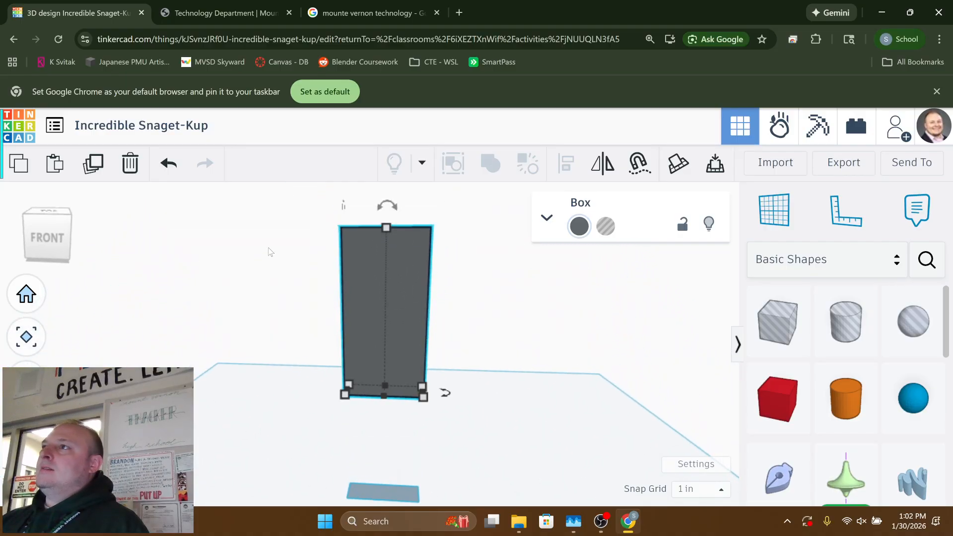
pyautogui.moveTo(473, 341); pyautogui.dragTo(556, 432)
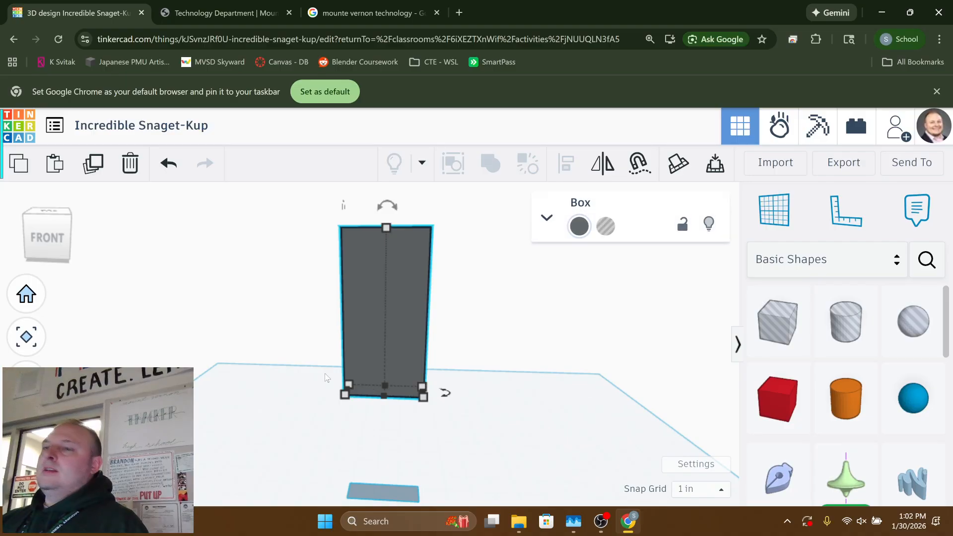
pyautogui.click(27, 337)
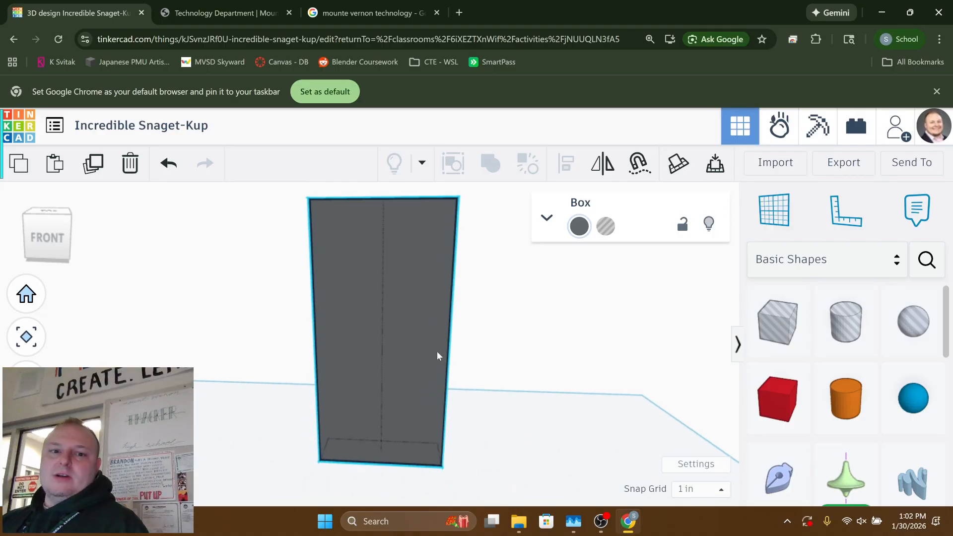
pyautogui.moveTo(437, 351); pyautogui.dragTo(529, 444, button='right')
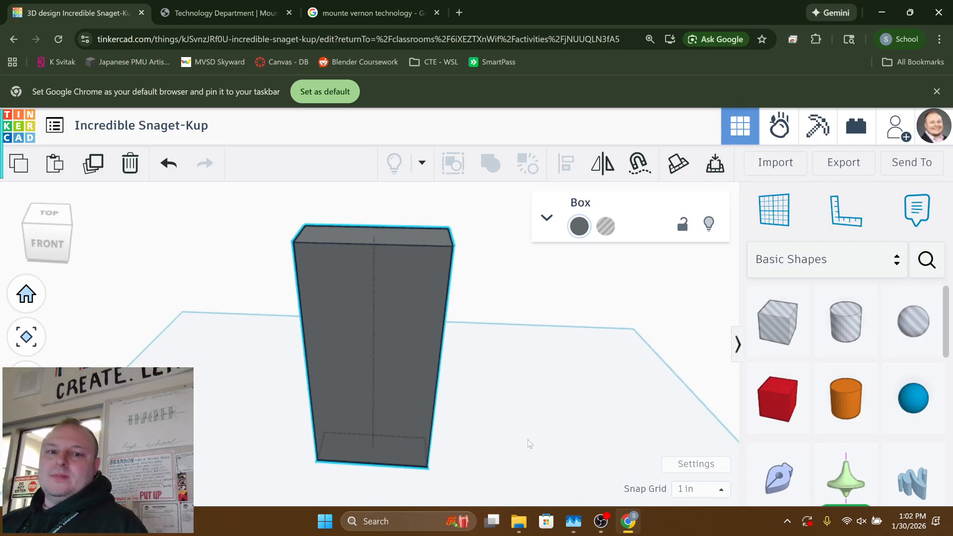
# - Place a new solid red box on the empty workplane area in front of the torso
pyautogui.moveTo(310, 435); pyautogui.dragTo(481, 330, button='middle')
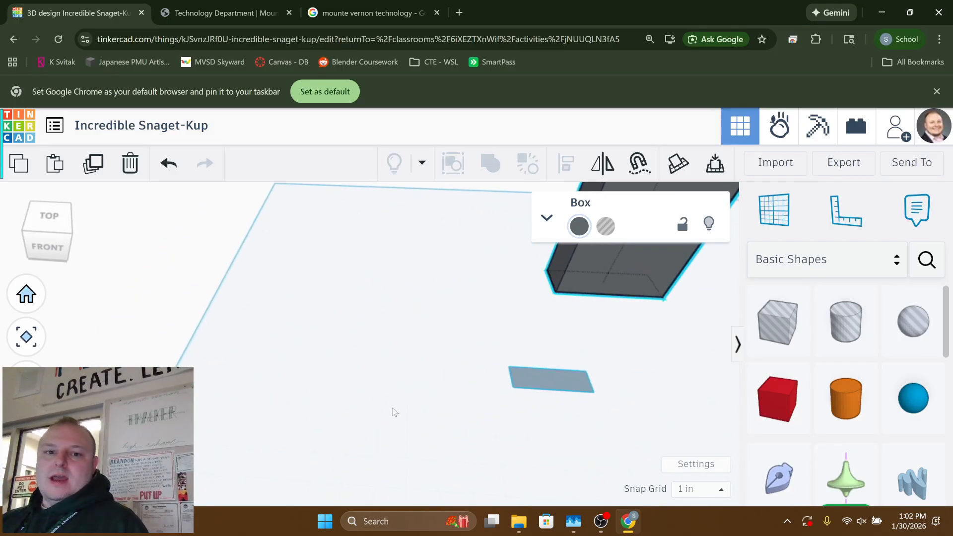
pyautogui.moveTo(392, 408); pyautogui.dragTo(395, 409, button='right')
pyautogui.scroll(-3, 346, 380)
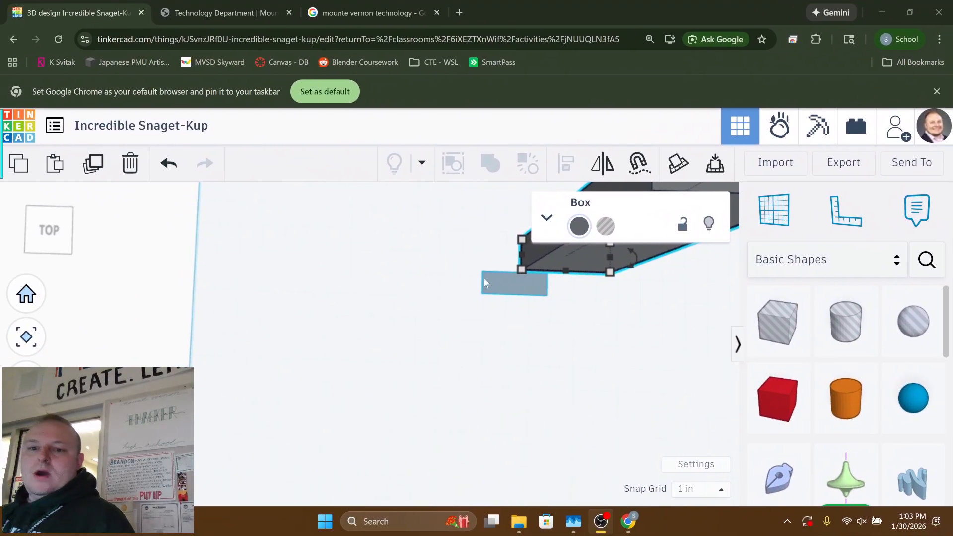
pyautogui.click(383, 360)
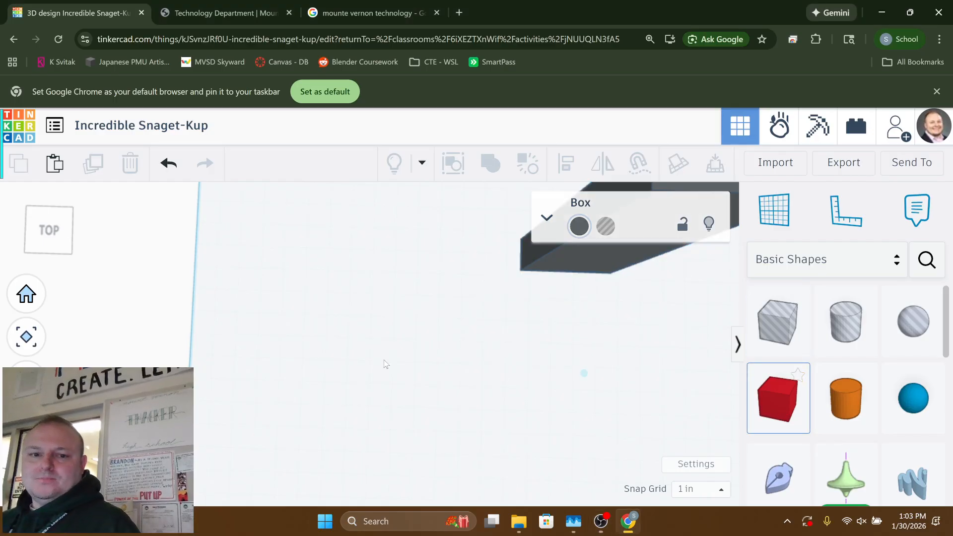
pyautogui.click(370, 341)
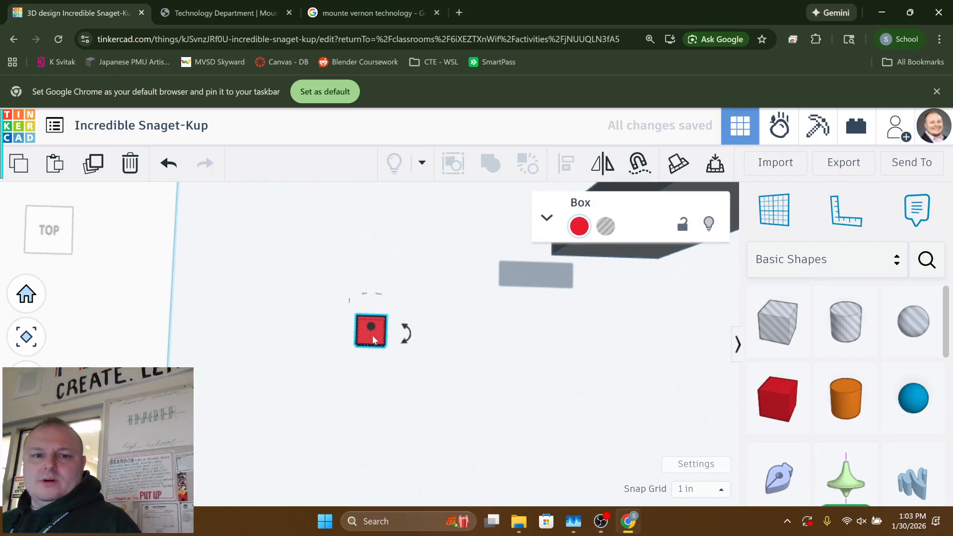
# - Enlarge the new red box's base to several times its original area and stretch its height to 35
pyautogui.moveTo(374, 334); pyautogui.dragTo(379, 362, button='right')
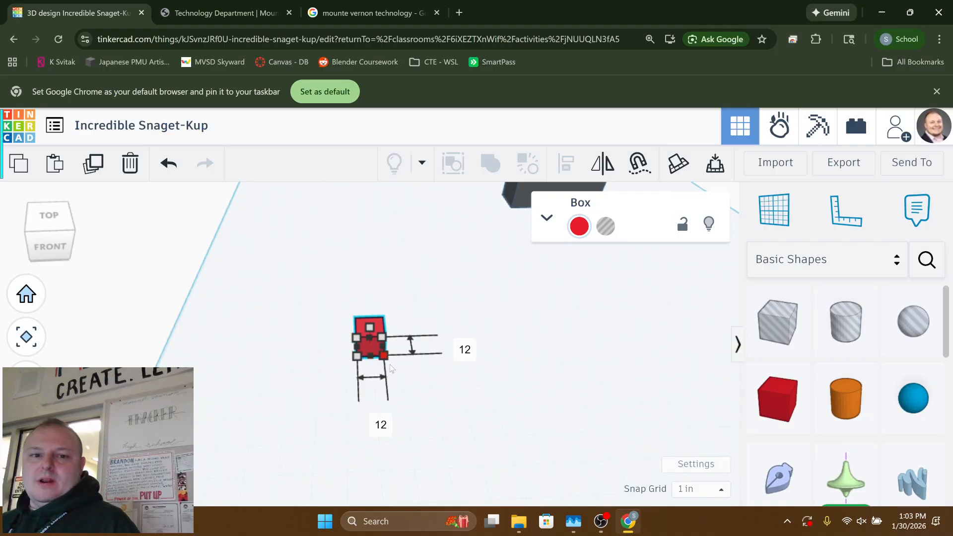
pyautogui.moveTo(387, 361); pyautogui.dragTo(487, 451)
pyautogui.moveTo(406, 437); pyautogui.dragTo(409, 344, button='right')
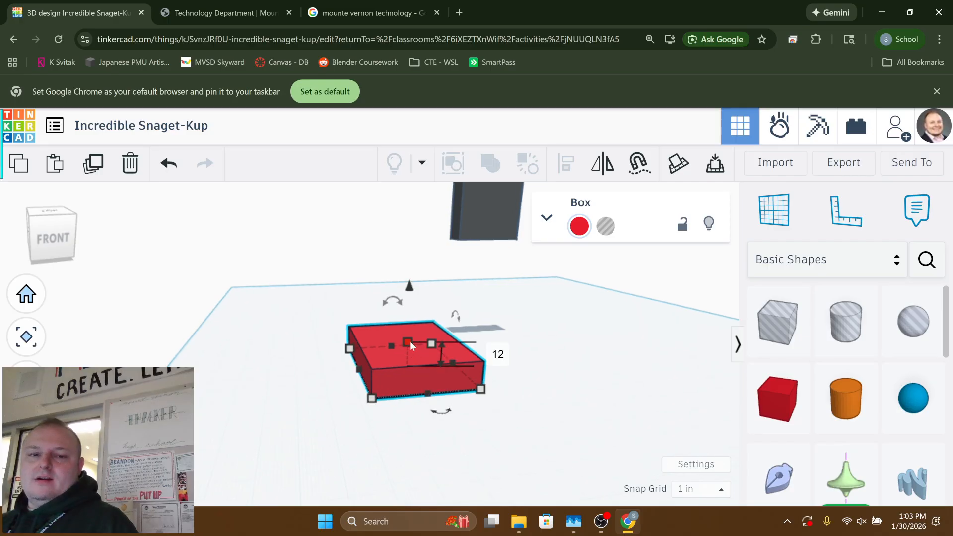
pyautogui.moveTo(410, 340); pyautogui.dragTo(410, 294)
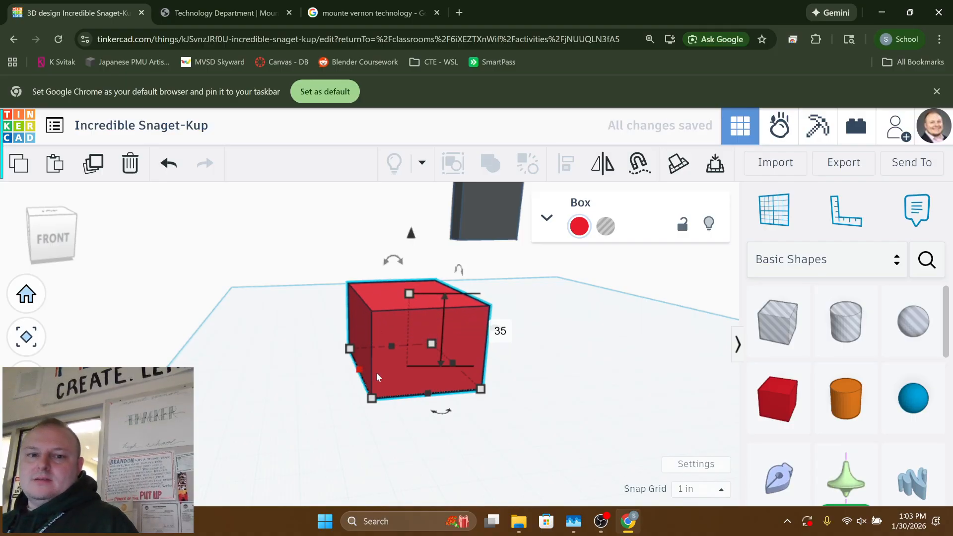
# - Adjust one side of the red box so its base is roughly square, check it from above and deselect it
pyautogui.moveTo(377, 372); pyautogui.dragTo(448, 359, button='right')
pyautogui.moveTo(464, 364); pyautogui.dragTo(410, 358)
pyautogui.moveTo(410, 363); pyautogui.dragTo(367, 386, button='right')
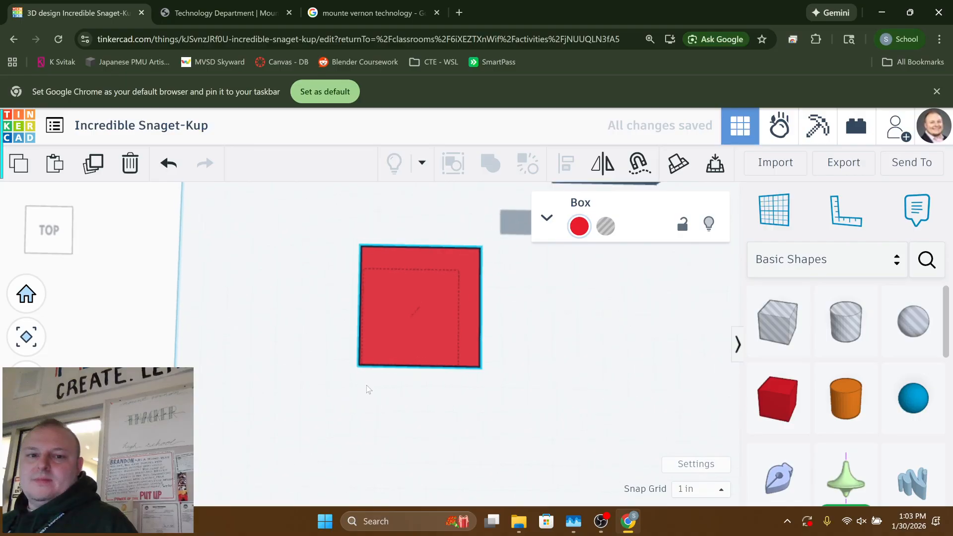
pyautogui.click(516, 372)
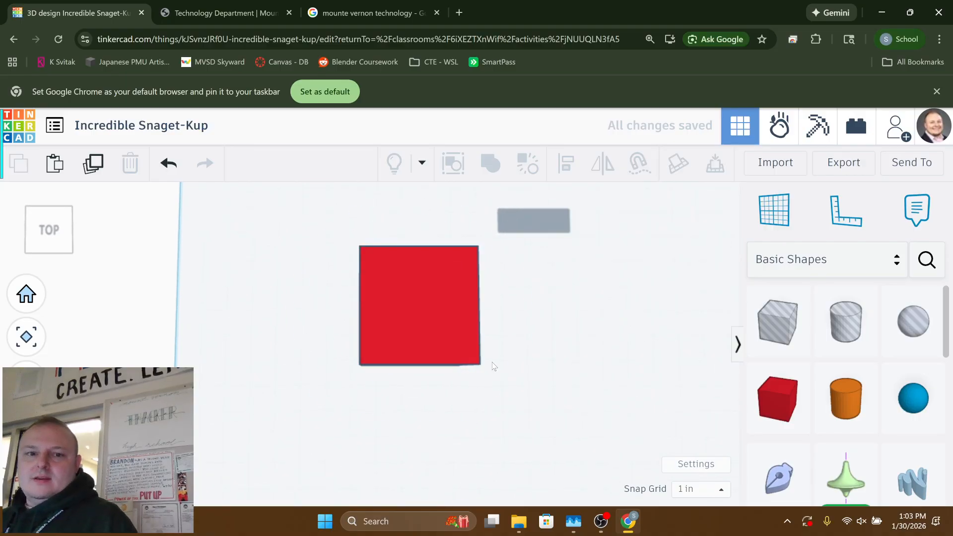
# - Place a half sphere from the basic shapes on the red box near the back-left corner of its top face
pyautogui.moveTo(512, 355); pyautogui.dragTo(482, 369, button='middle')
pyautogui.moveTo(470, 359); pyautogui.dragTo(442, 398, button='right')
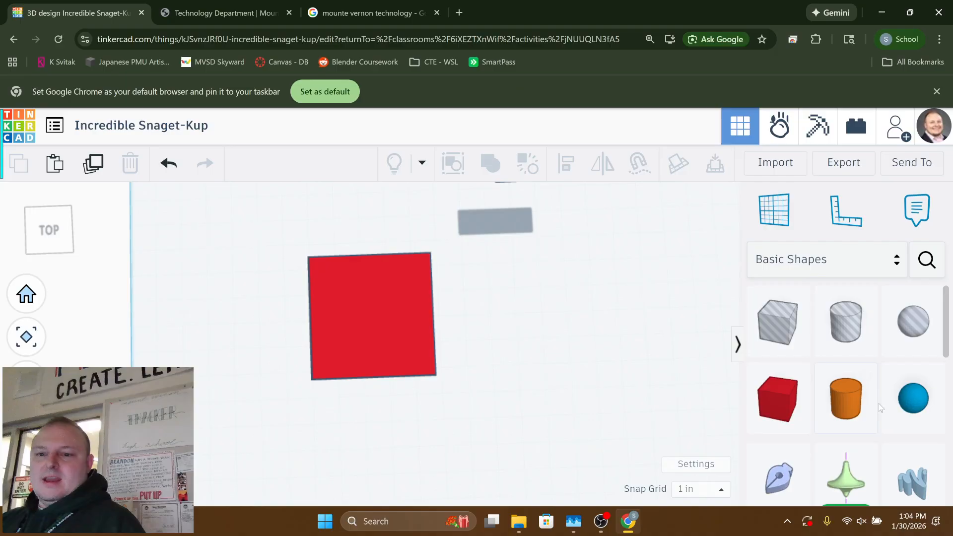
pyautogui.scroll(-5, 842, 417)
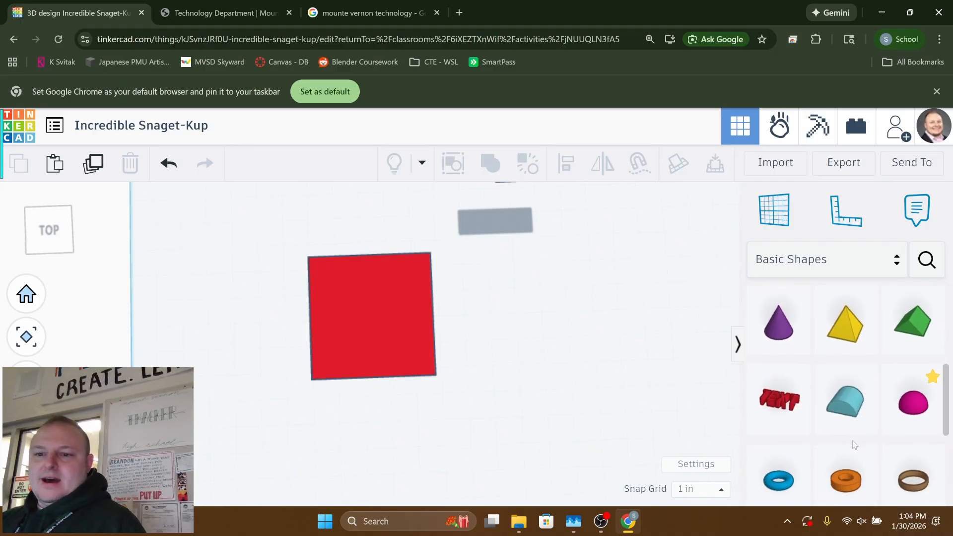
pyautogui.scroll(-2, 853, 449)
pyautogui.scroll(3, 853, 437)
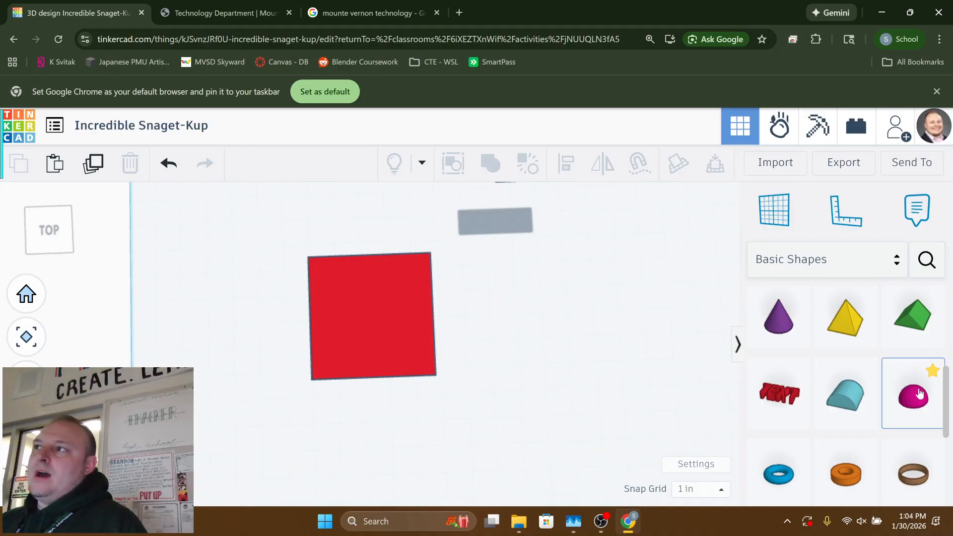
pyautogui.moveTo(919, 393); pyautogui.dragTo(337, 287)
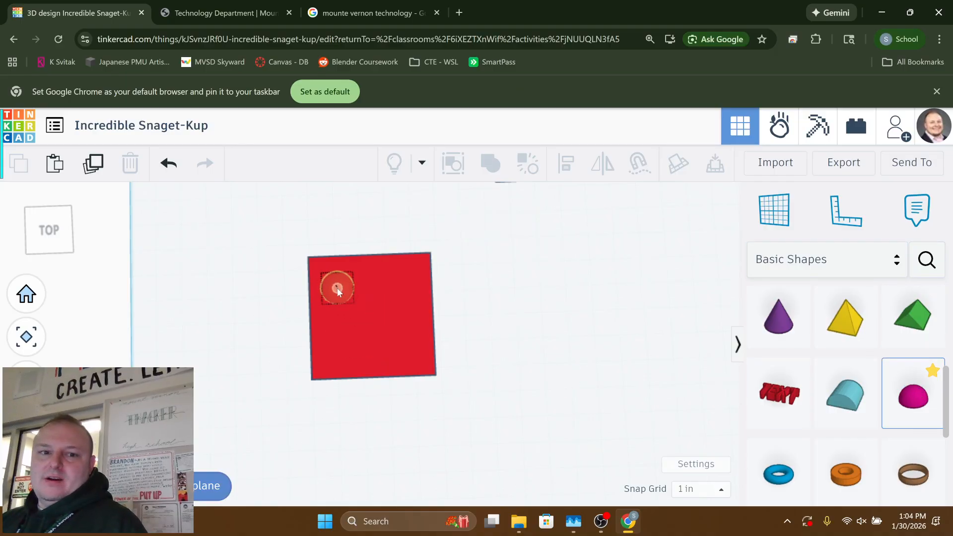
# - Drop the half sphere onto the red box's top face and nudge it slightly toward the middle
pyautogui.click(337, 288)
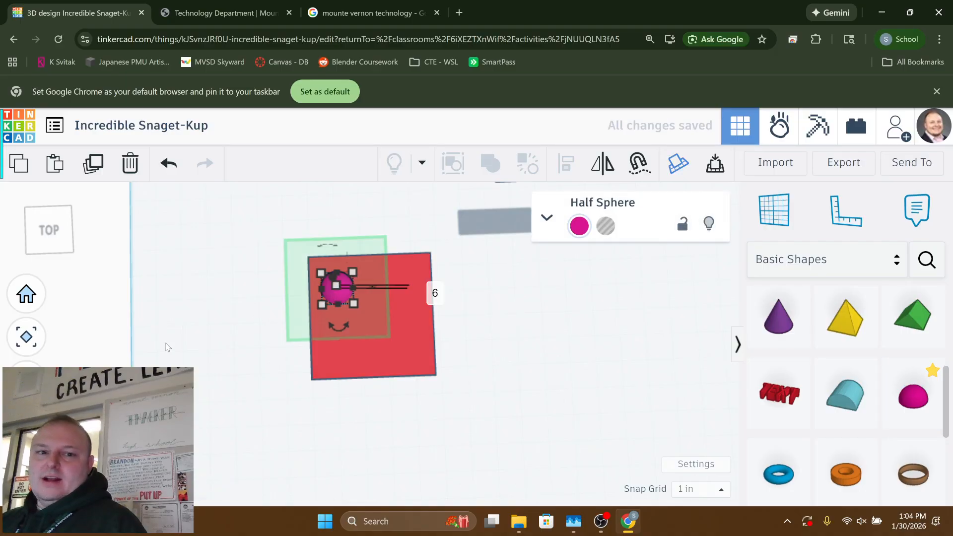
pyautogui.moveTo(166, 342); pyautogui.dragTo(318, 335, button='right')
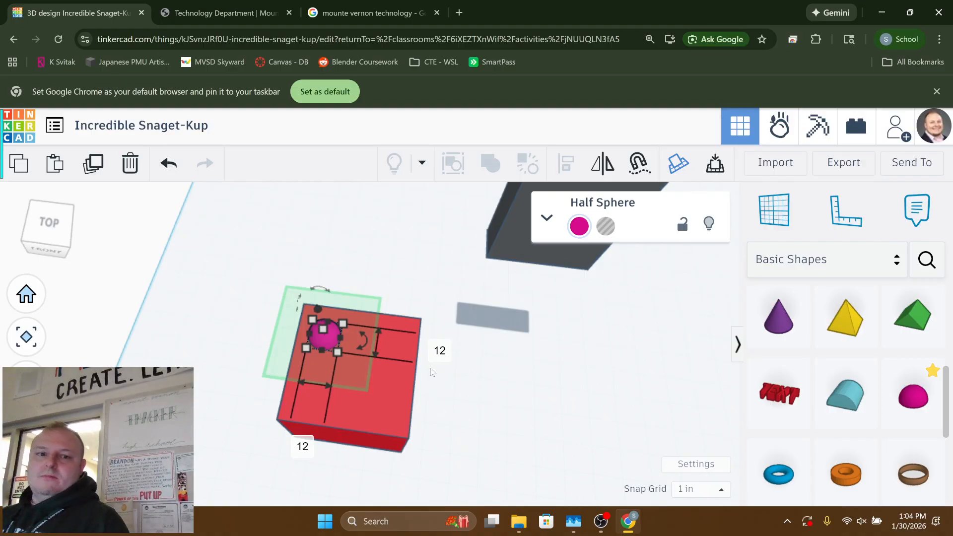
pyautogui.moveTo(433, 373); pyautogui.dragTo(437, 352, button='right')
pyautogui.click(502, 386)
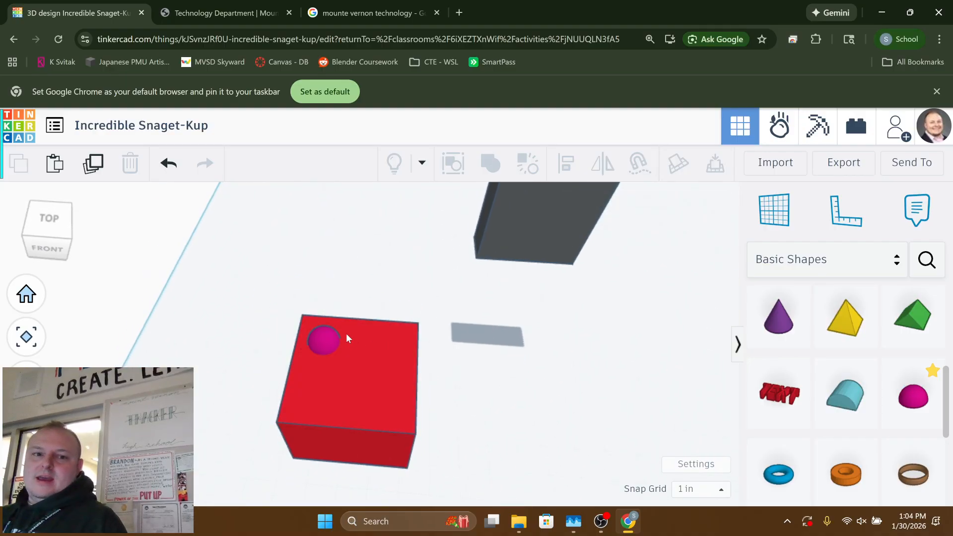
pyautogui.click(327, 333)
pyautogui.press('Right')
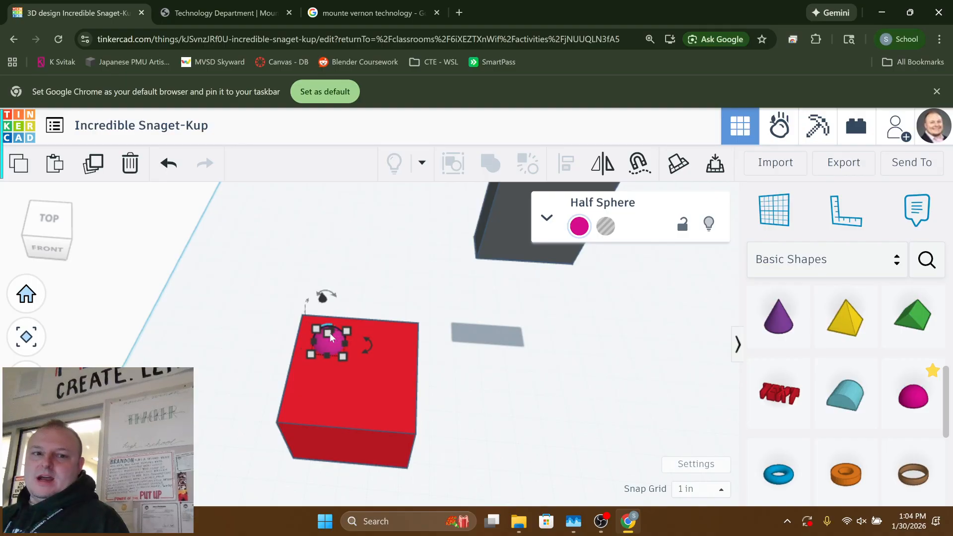
pyautogui.press('Right')
pyautogui.press('Left')
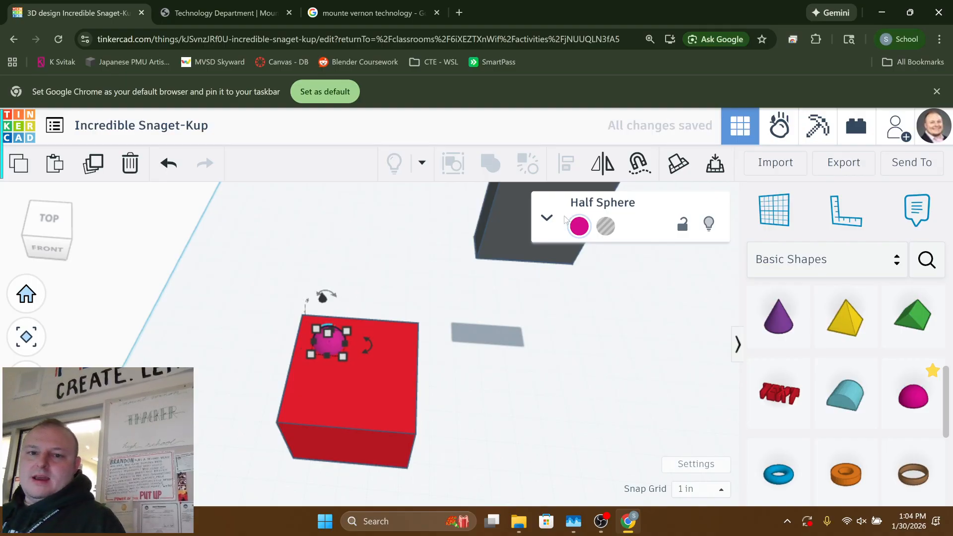
# - Change the half sphere's solid color from the presets to white and deselect it
pyautogui.click(579, 226)
pyautogui.click(719, 317)
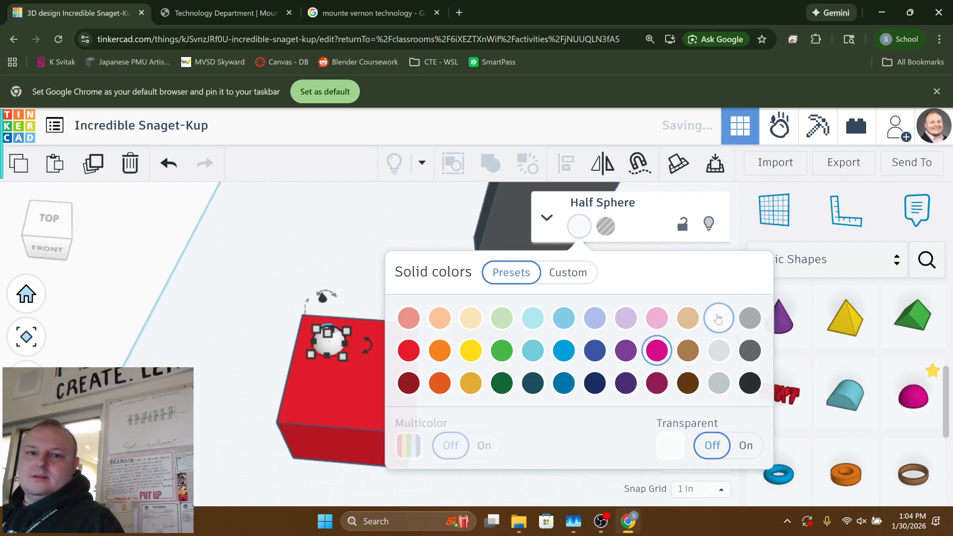
pyautogui.click(237, 276)
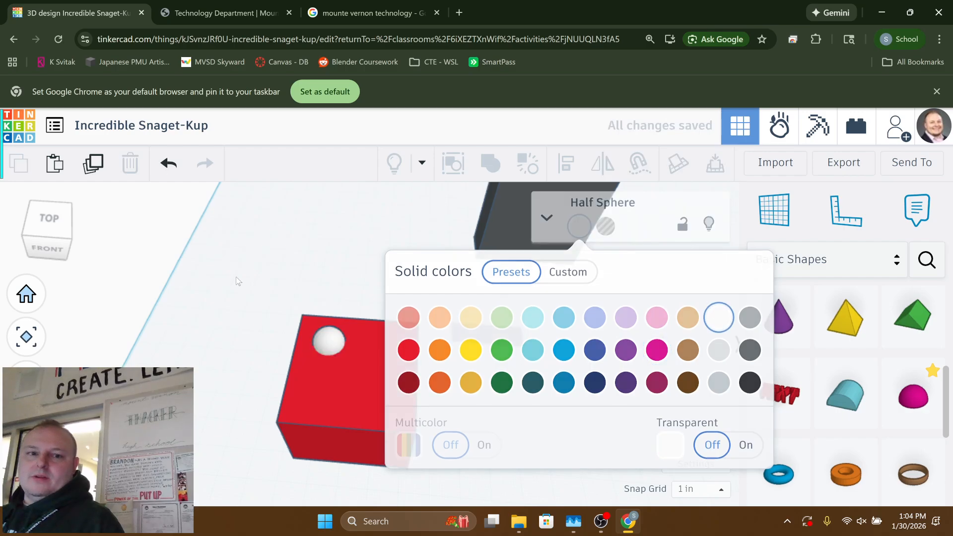
# - Duplicate the white half sphere and shift the copy sideways to form a second, separate eye level with the first
pyautogui.click(327, 341)
pyautogui.moveTo(360, 339)
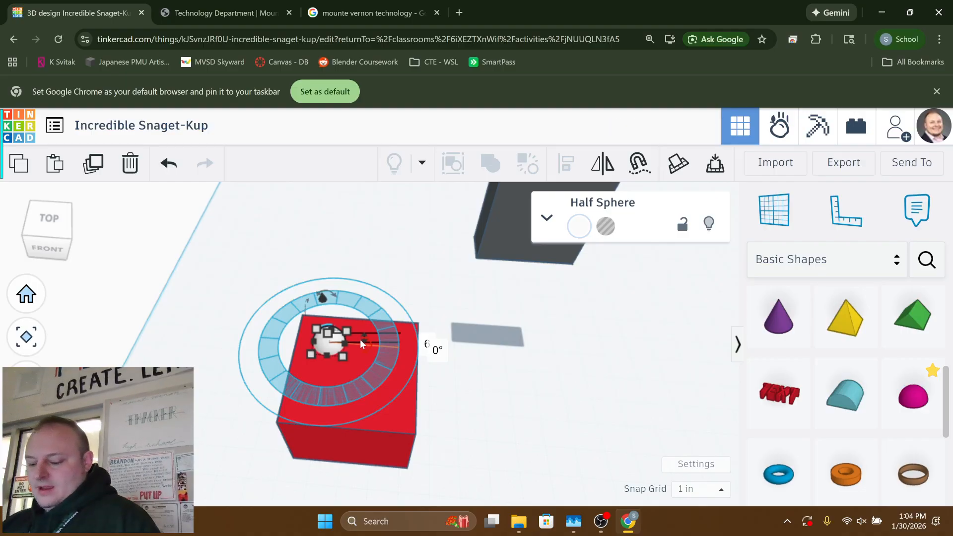
pyautogui.click(361, 340)
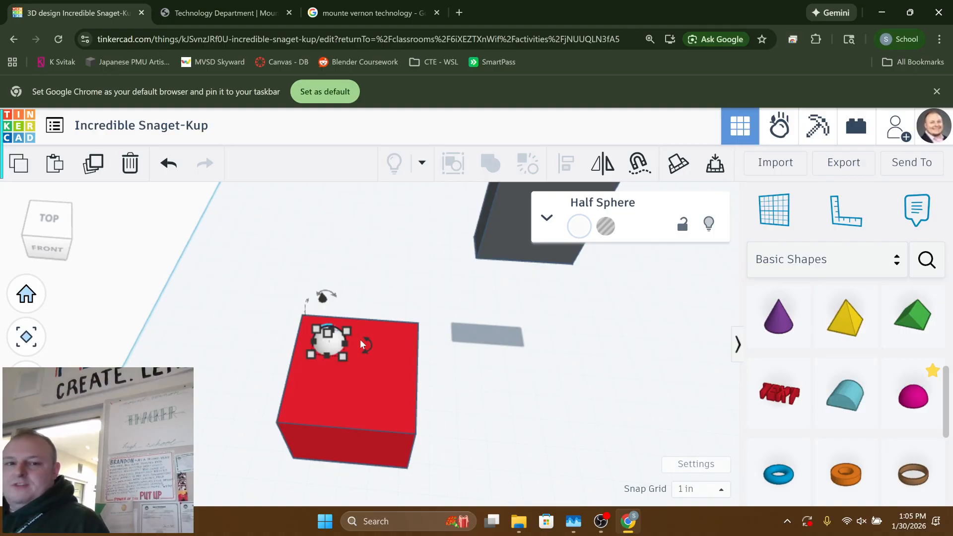
pyautogui.hotkey('ctrl', 'd')
pyautogui.press('Right')
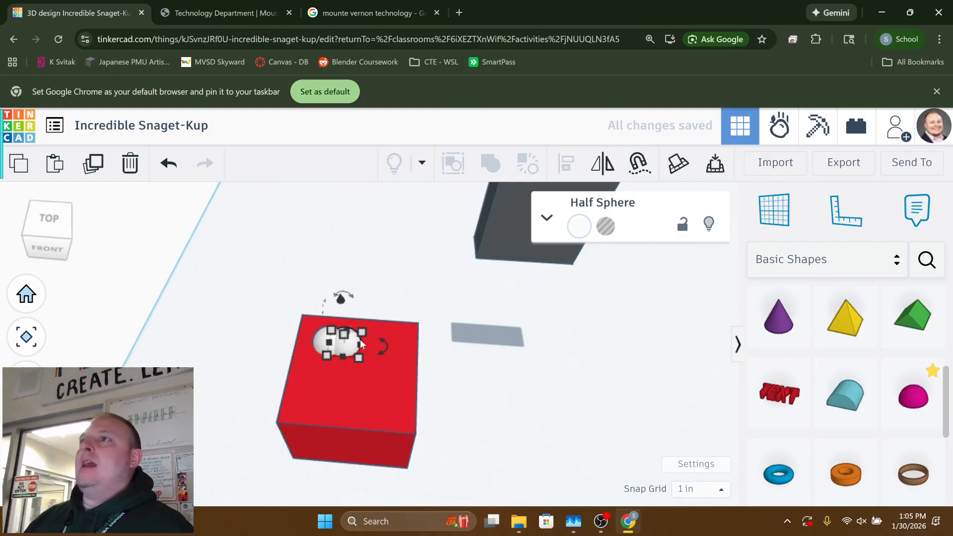
pyautogui.press('Right')
pyautogui.press('Right')
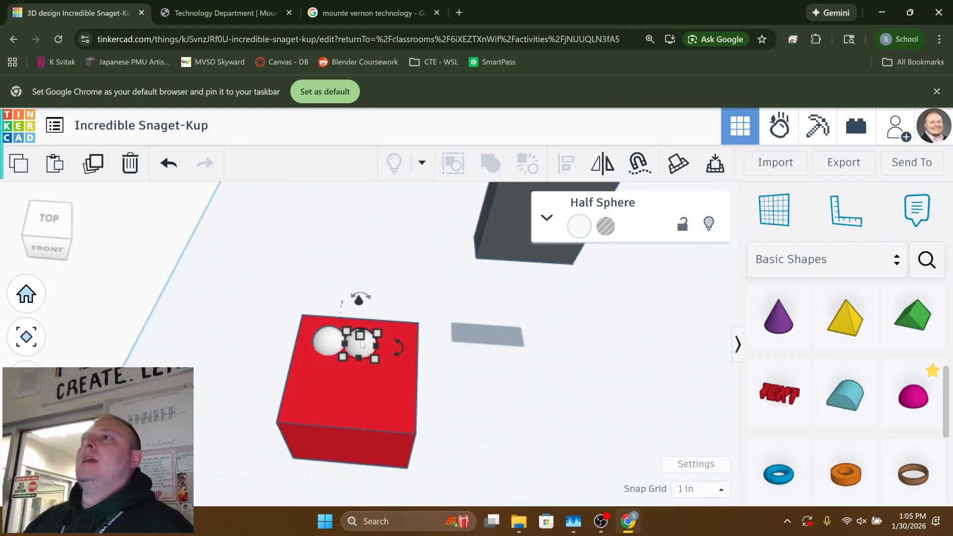
pyautogui.press('Right')
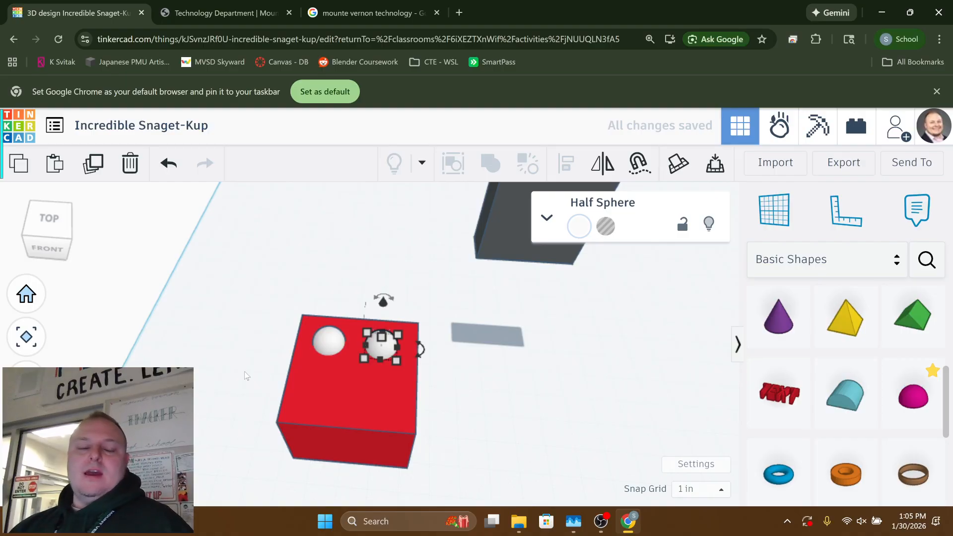
pyautogui.click(189, 309)
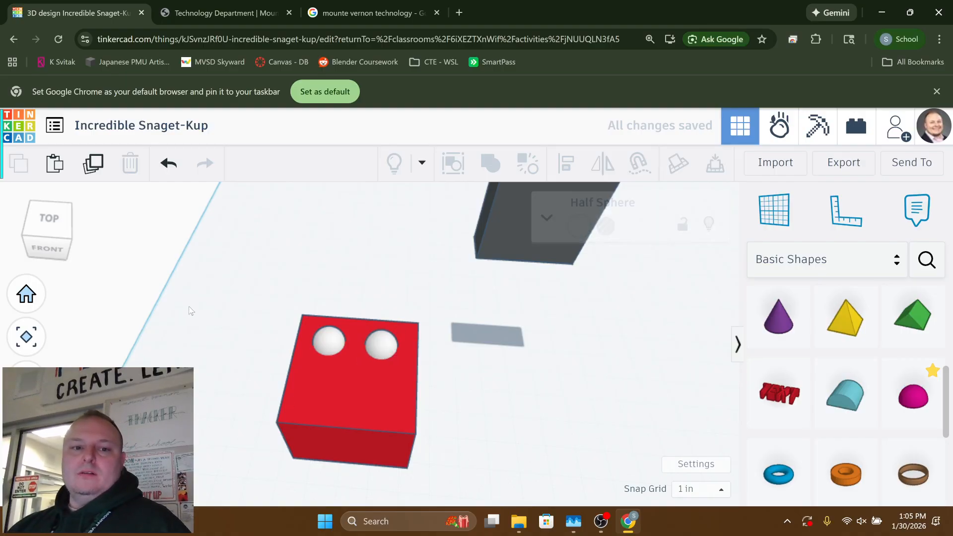
# - Place a pyramid from the basic shapes on the red box's top face, centered just below the two eyes
pyautogui.moveTo(189, 309); pyautogui.dragTo(355, 446, button='right')
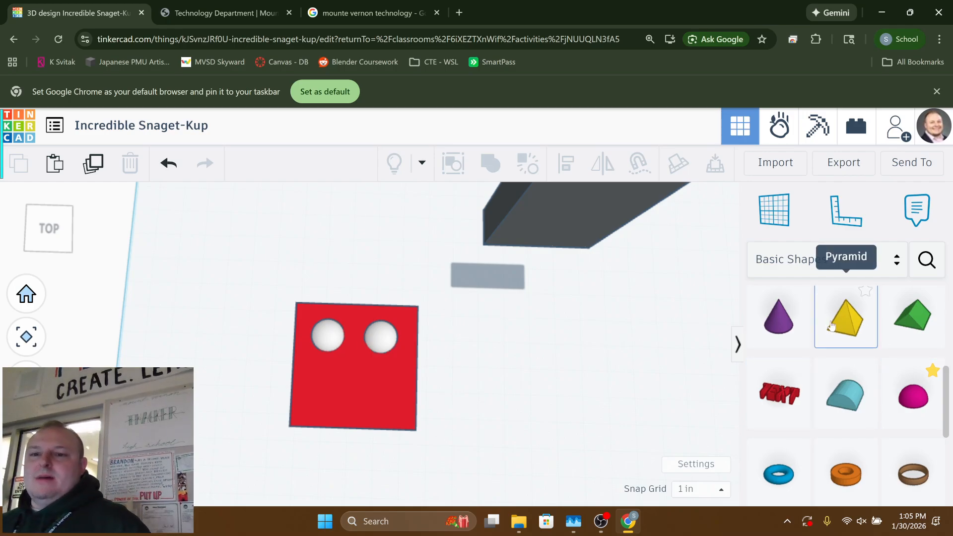
pyautogui.scroll(2, 840, 331)
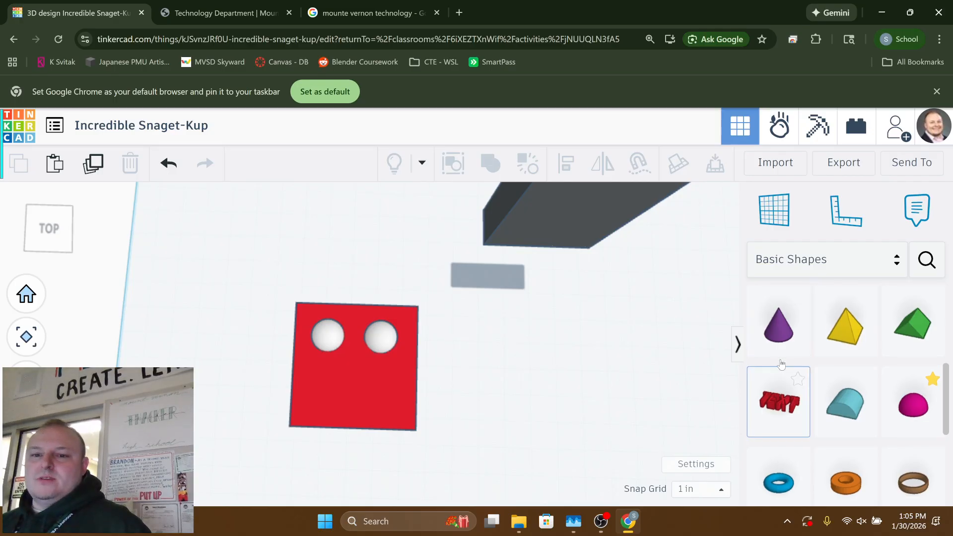
pyautogui.scroll(-2, 858, 377)
pyautogui.scroll(-4, 858, 376)
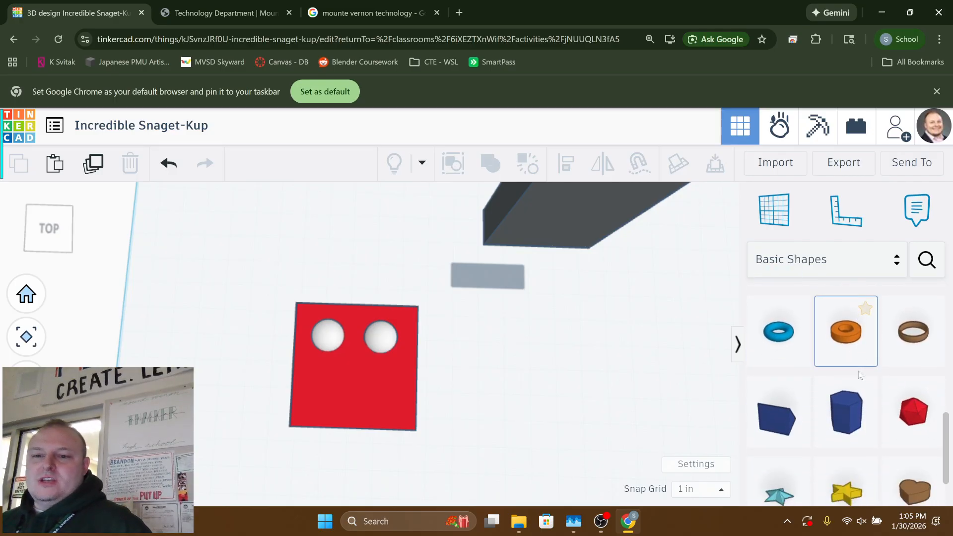
pyautogui.scroll(2, 854, 372)
pyautogui.scroll(3, 853, 372)
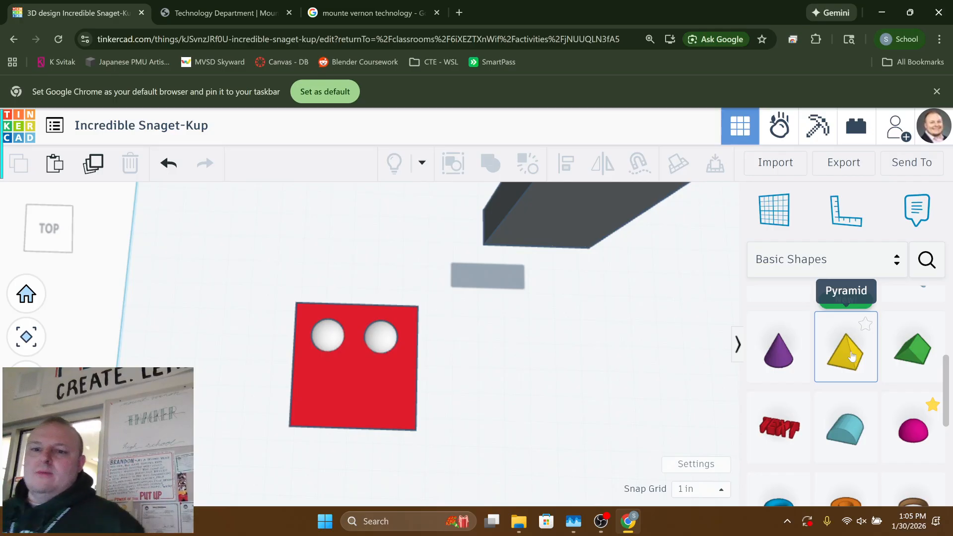
pyautogui.moveTo(848, 356); pyautogui.dragTo(356, 371)
# - Stretch the pyramid's height to 33 to form a long nose, and select the left half sphere eye
pyautogui.moveTo(356, 372); pyautogui.dragTo(342, 304, button='right')
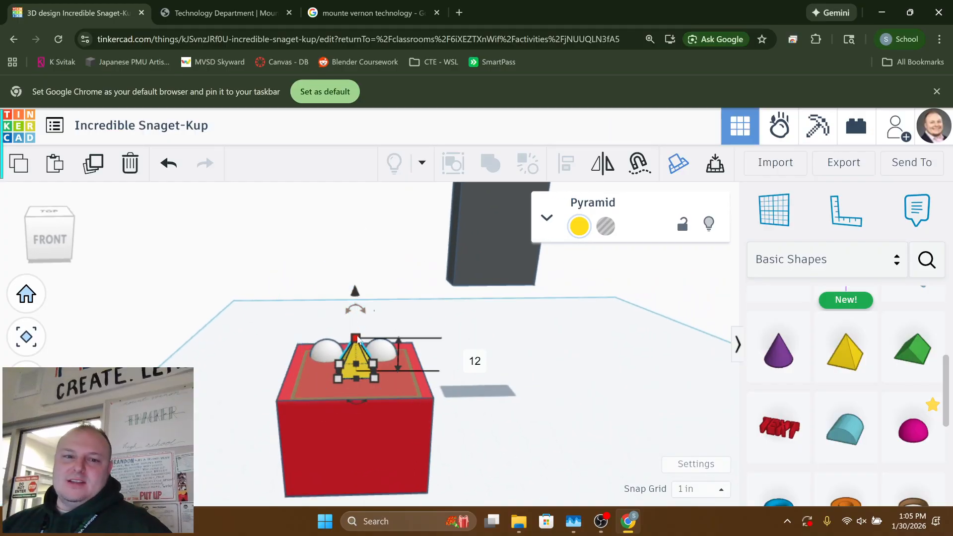
pyautogui.moveTo(358, 336); pyautogui.dragTo(353, 290)
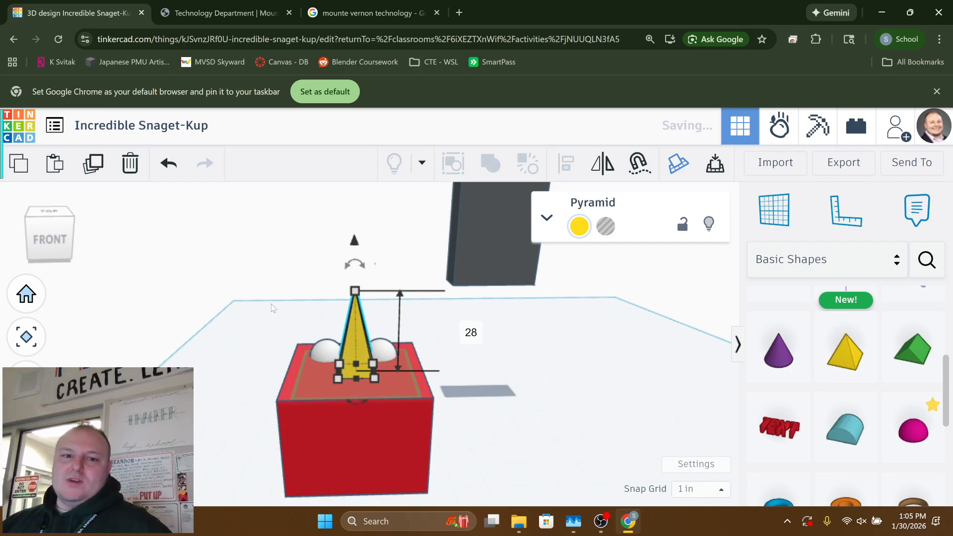
pyautogui.moveTo(353, 289); pyautogui.dragTo(335, 276, button='right')
pyautogui.moveTo(362, 281); pyautogui.dragTo(361, 265)
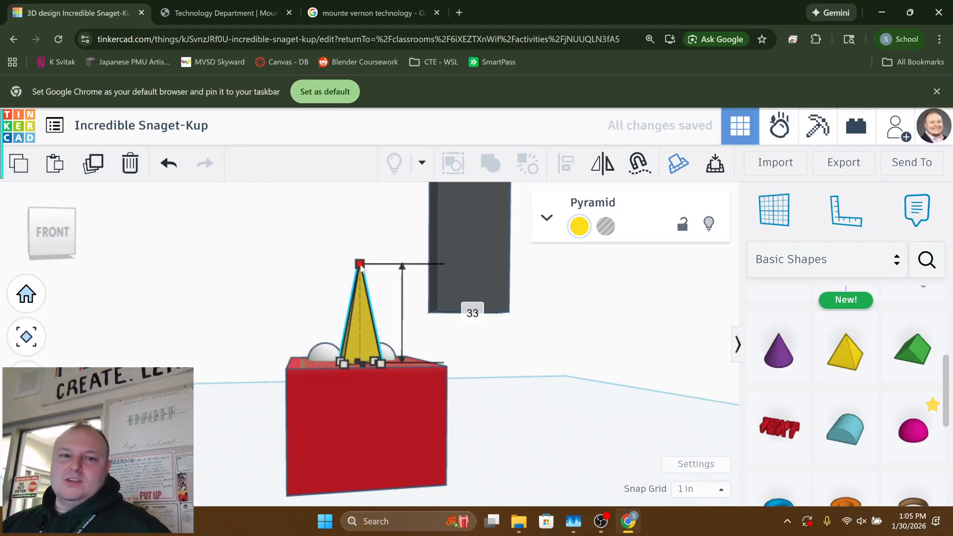
pyautogui.moveTo(342, 272); pyautogui.dragTo(337, 389, button='right')
pyautogui.click(490, 389)
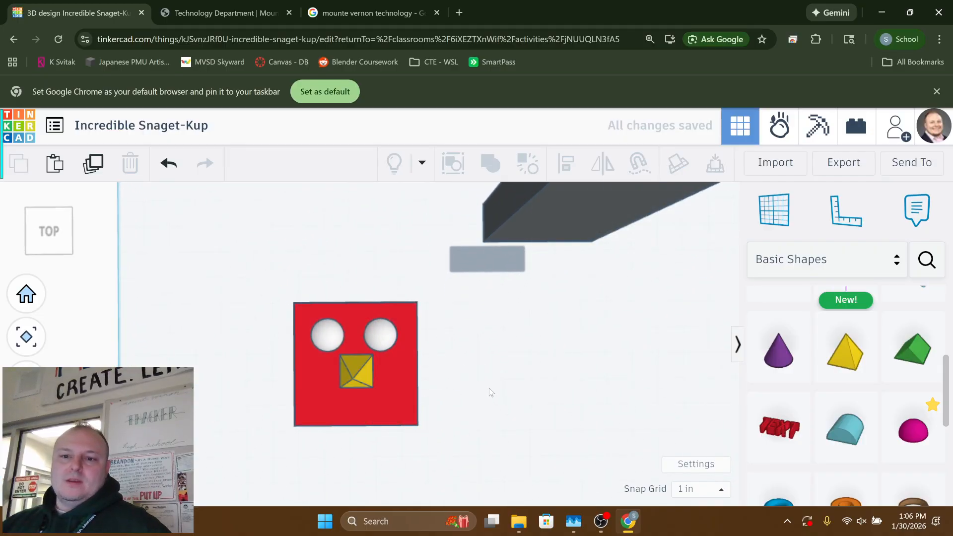
pyautogui.click(324, 336)
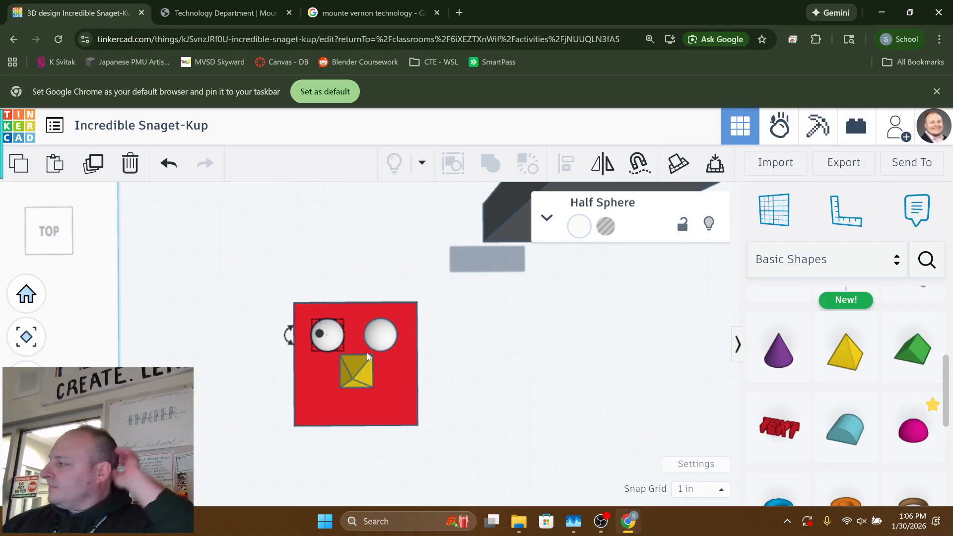
# - Search Google for "human eye" in a new browser tab and look over the image results as reference
pyautogui.click(459, 13)
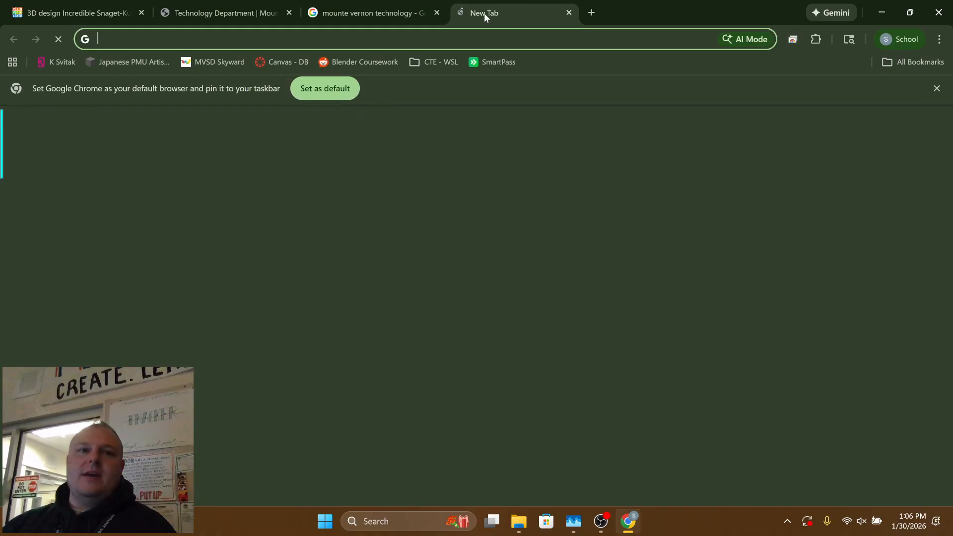
pyautogui.click(233, 40)
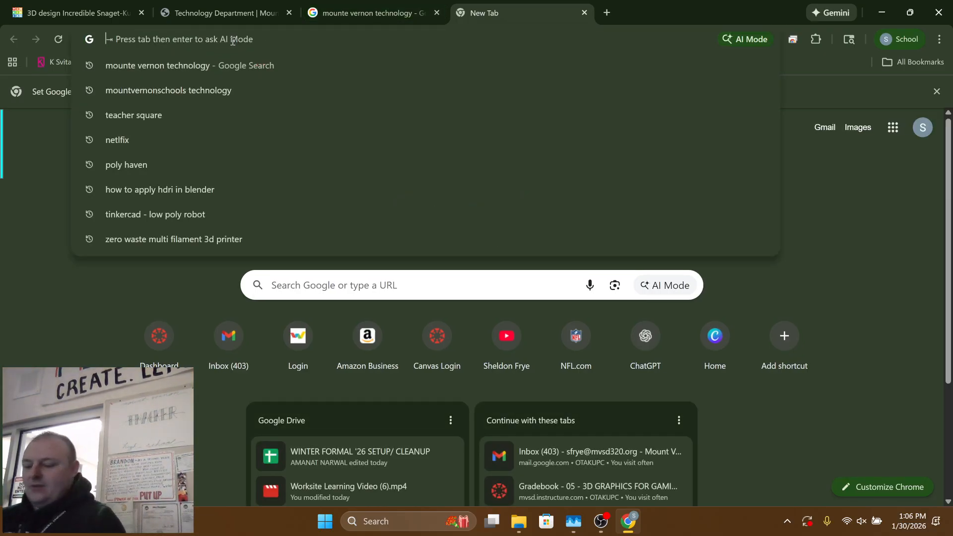
pyautogui.write('hum')
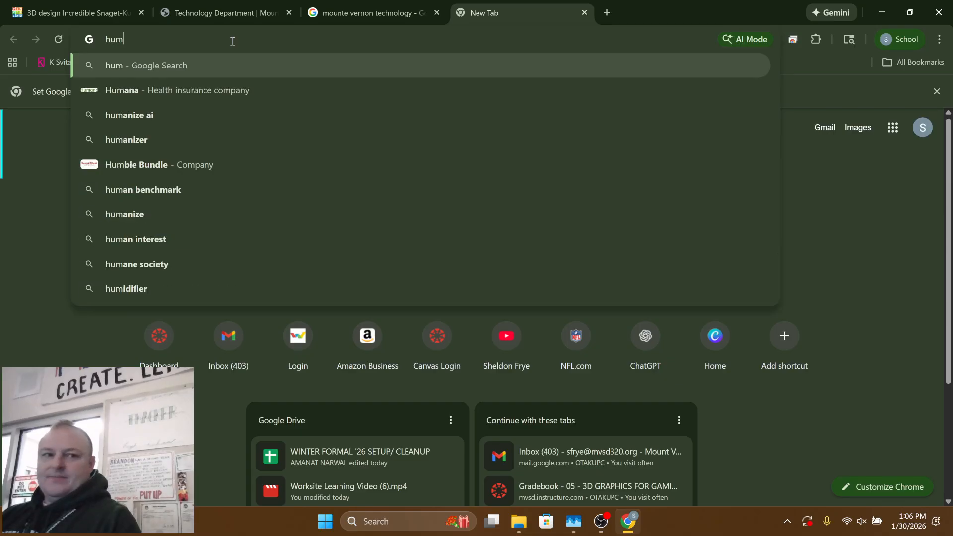
pyautogui.write('an eye')
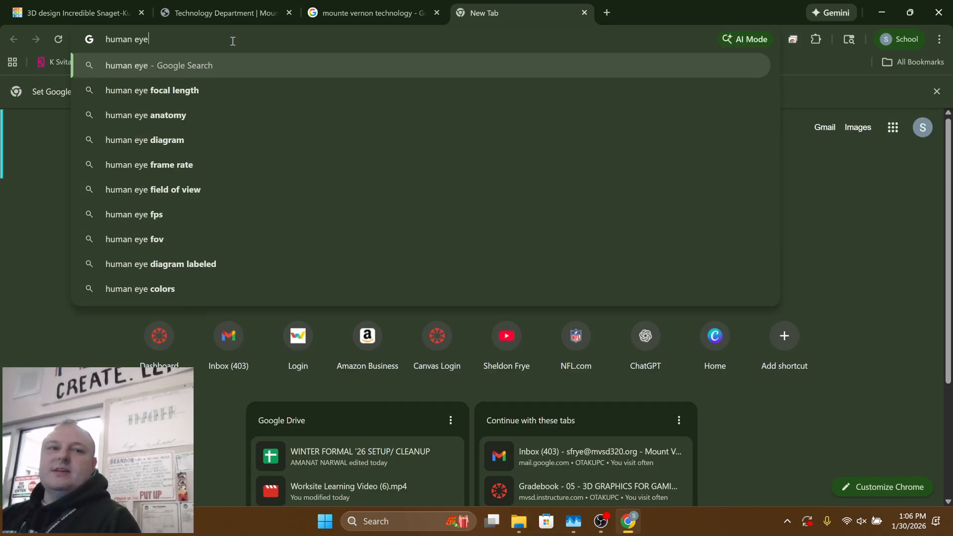
pyautogui.press('Return')
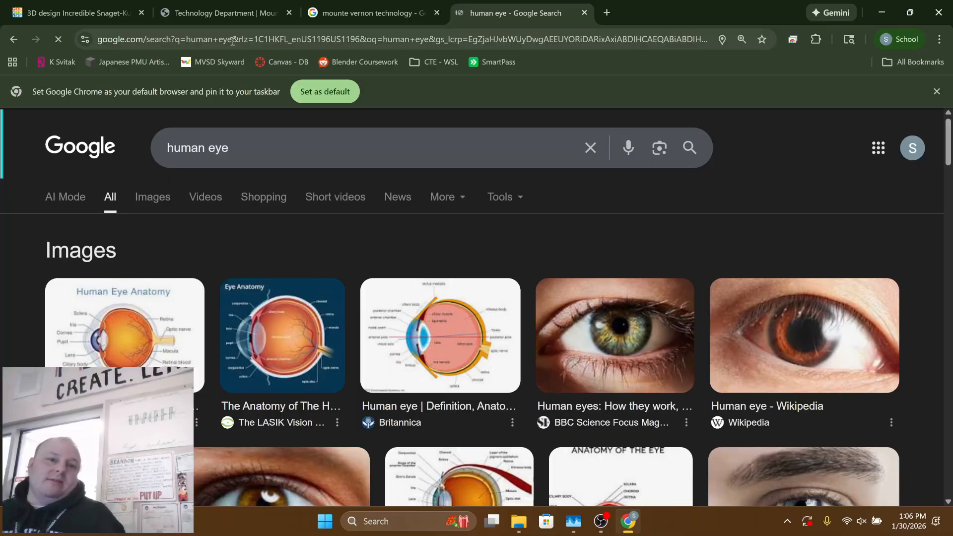
pyautogui.click(153, 201)
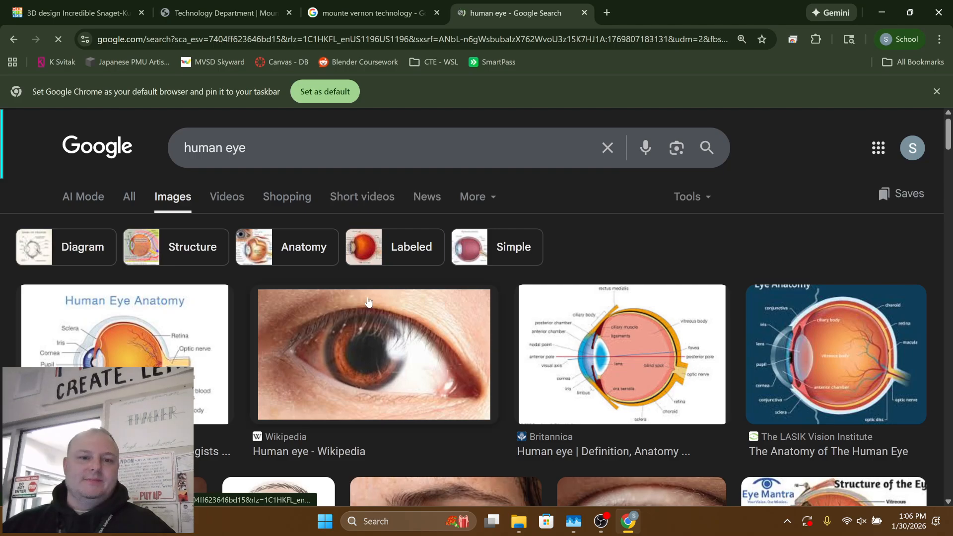
pyautogui.scroll(-3, 377, 308)
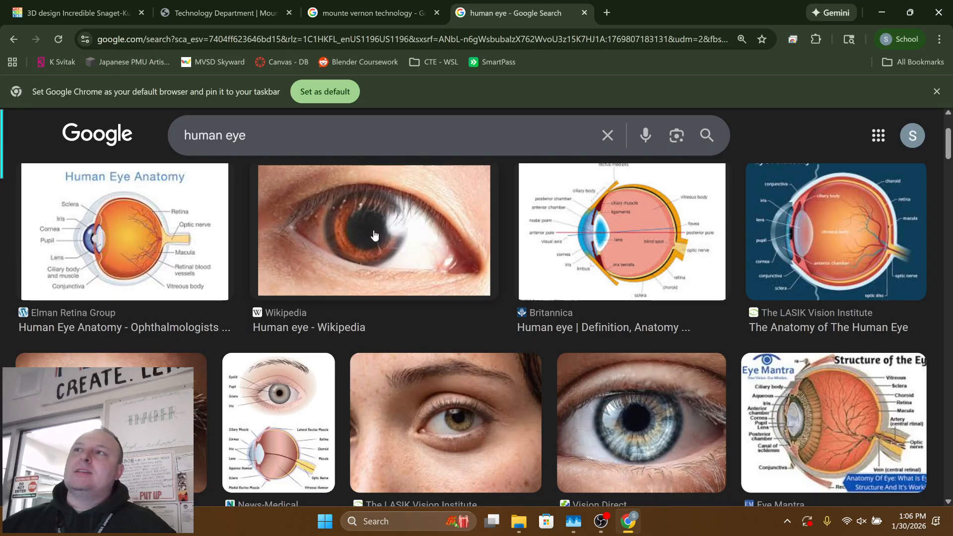
pyautogui.scroll(1, 374, 235)
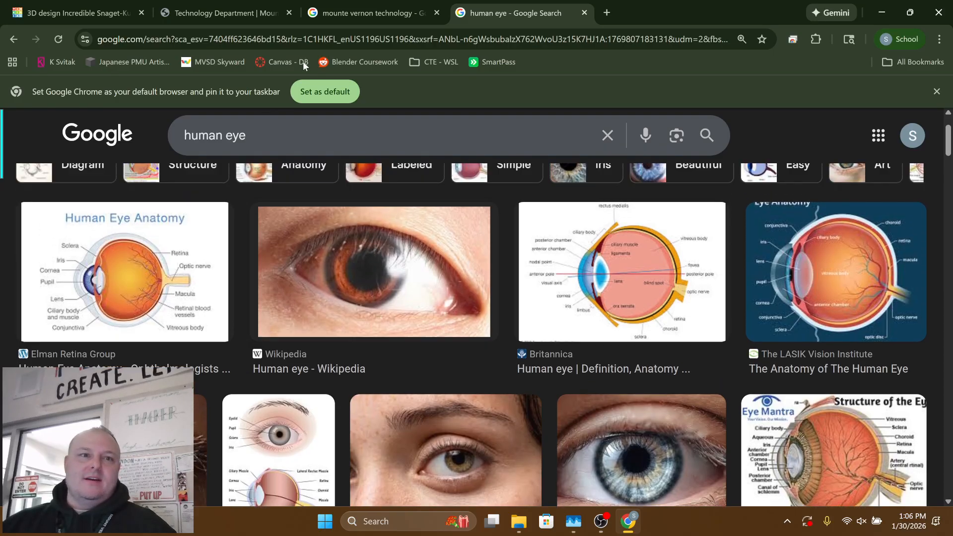
# - Switch back to the Tinkercad design and stretch both half sphere eyes together to about 29 long, forming tall ovals
pyautogui.click(58, 14)
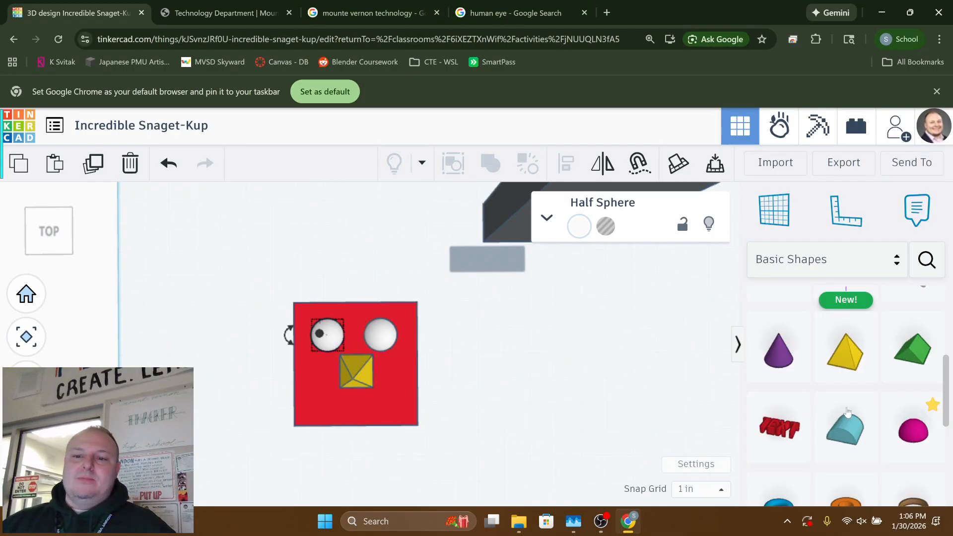
pyautogui.scroll(-4, 848, 413)
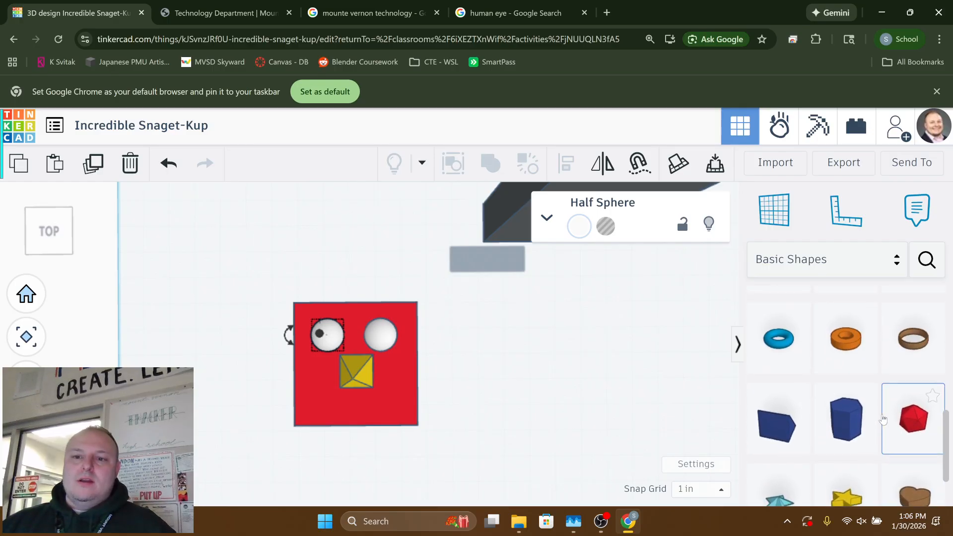
pyautogui.scroll(1, 883, 419)
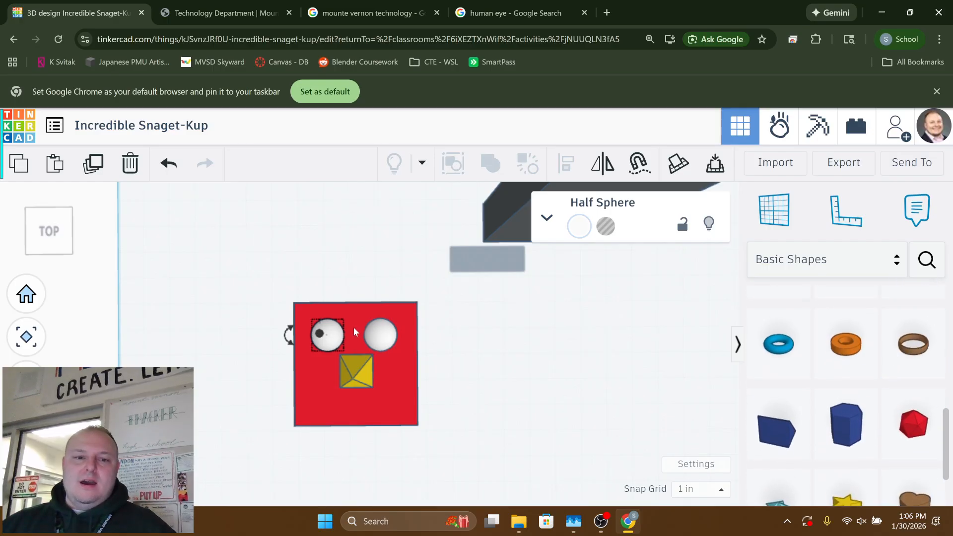
pyautogui.click(382, 333)
pyautogui.click(319, 336)
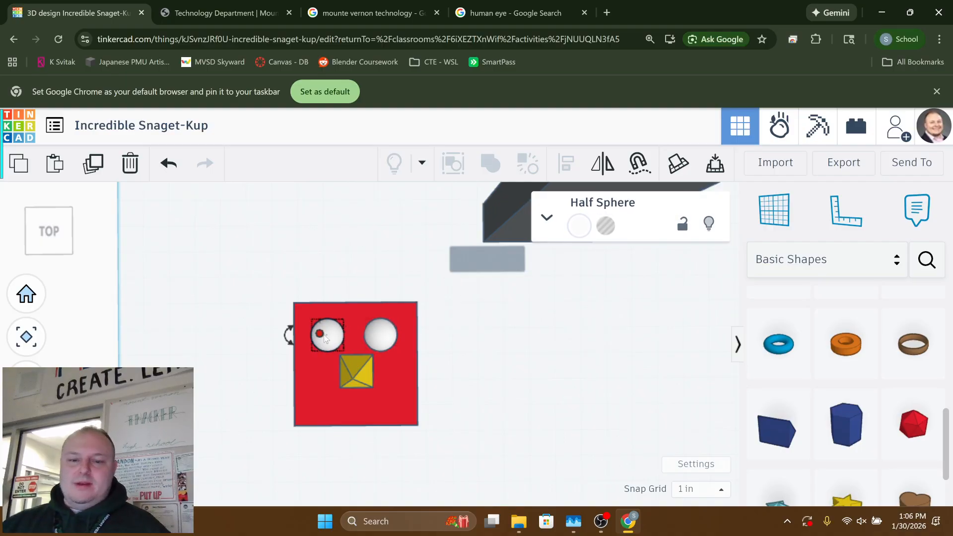
pyautogui.keyDown('shift'); pyautogui.click(382, 335); pyautogui.keyUp('shift')
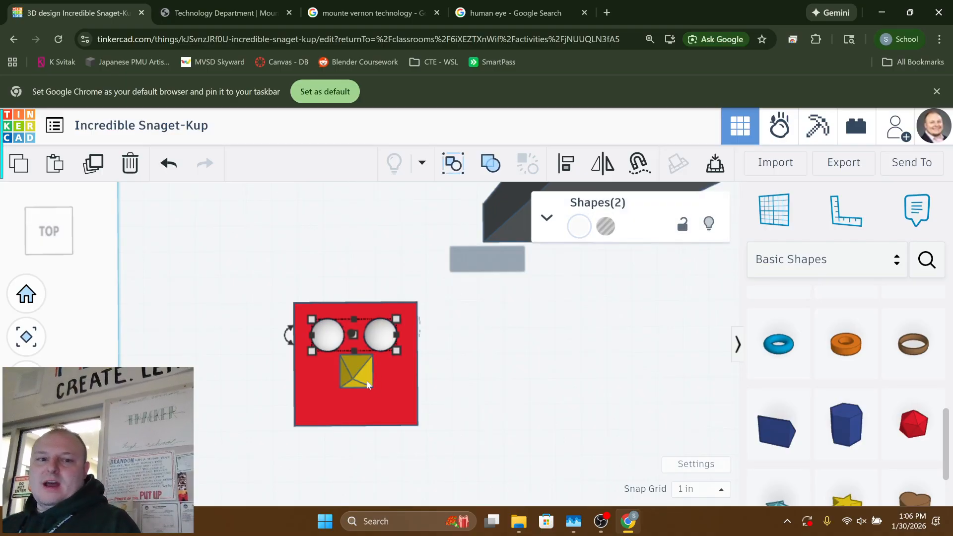
pyautogui.click(240, 326)
pyautogui.click(325, 337)
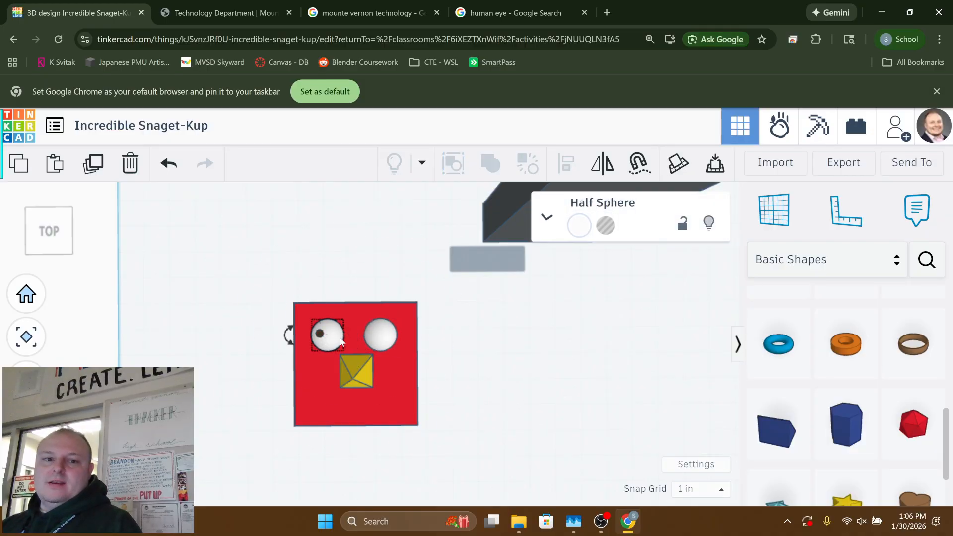
pyautogui.keyDown('shift'); pyautogui.click(381, 337); pyautogui.keyUp('shift')
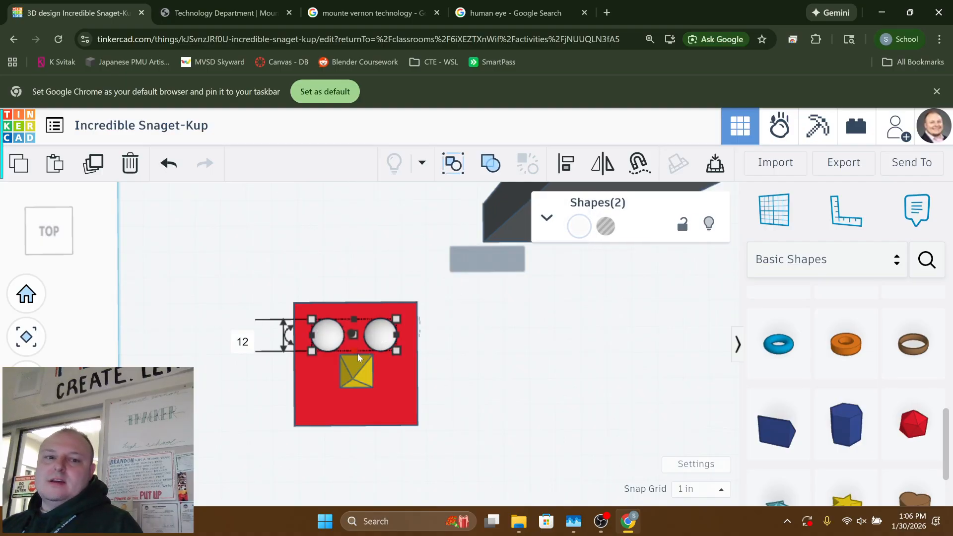
pyautogui.moveTo(356, 350); pyautogui.dragTo(370, 395)
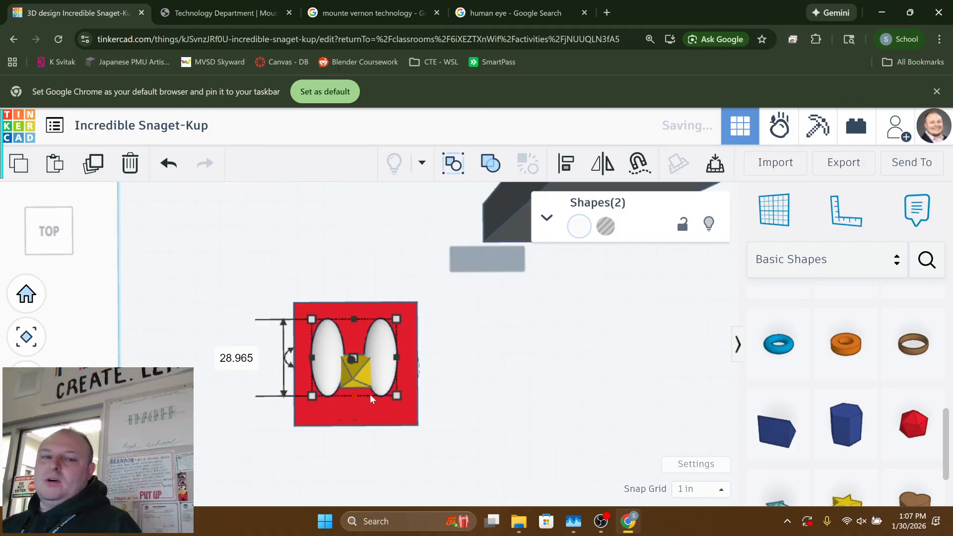
# - Delete the yellow pyramid nose from between the two eyes
pyautogui.click(339, 383)
pyautogui.moveTo(479, 403); pyautogui.dragTo(536, 378, button='right')
pyautogui.moveTo(362, 397); pyautogui.dragTo(365, 356, button='right')
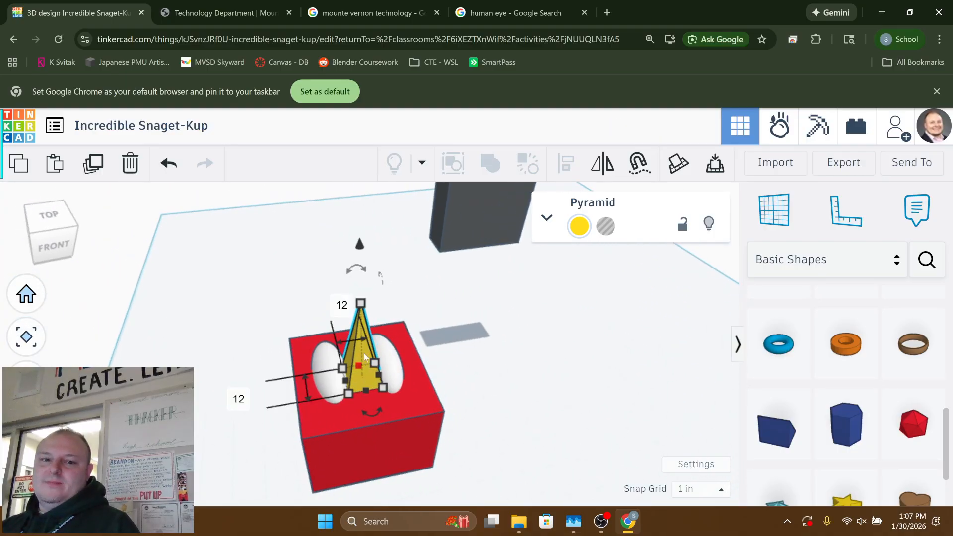
pyautogui.press('Delete')
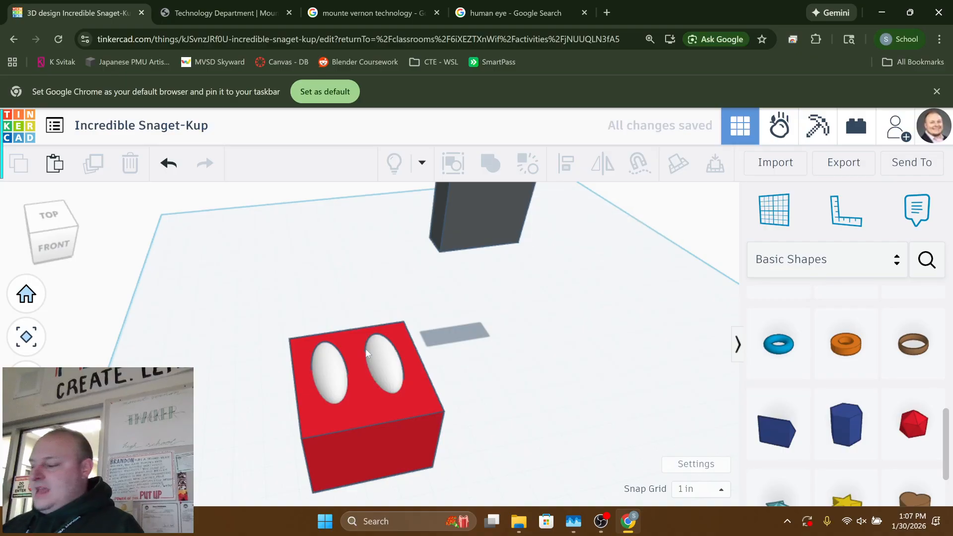
# - Place a torus from the basic shapes on the red box's top face, increase its height and shift it over the left eye
pyautogui.moveTo(381, 332); pyautogui.dragTo(366, 458, button='right')
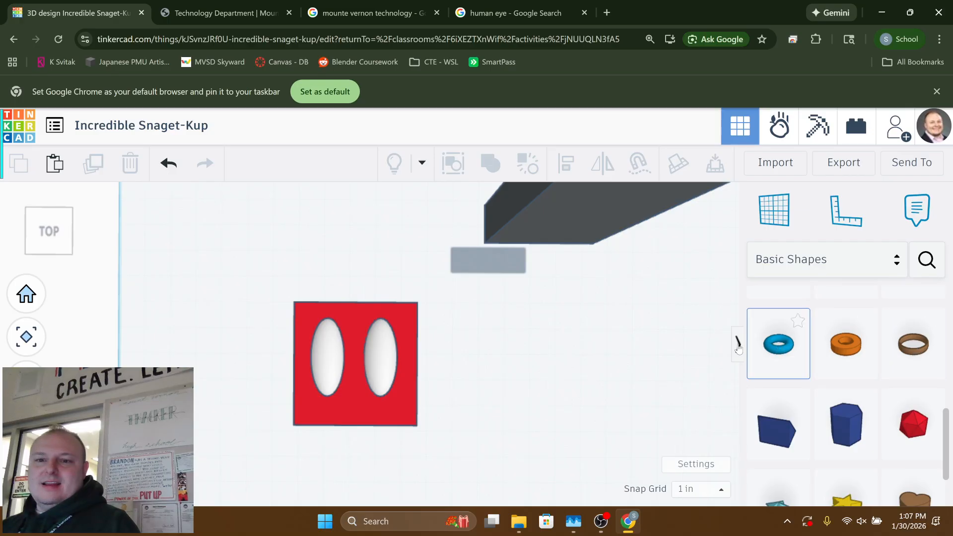
pyautogui.moveTo(738, 348); pyautogui.dragTo(305, 358)
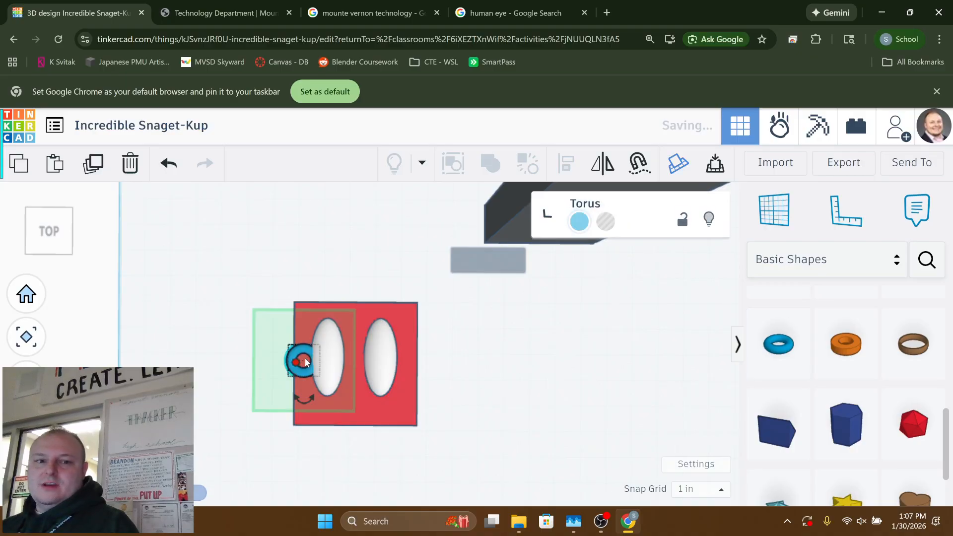
pyautogui.moveTo(305, 358); pyautogui.dragTo(299, 380, button='right')
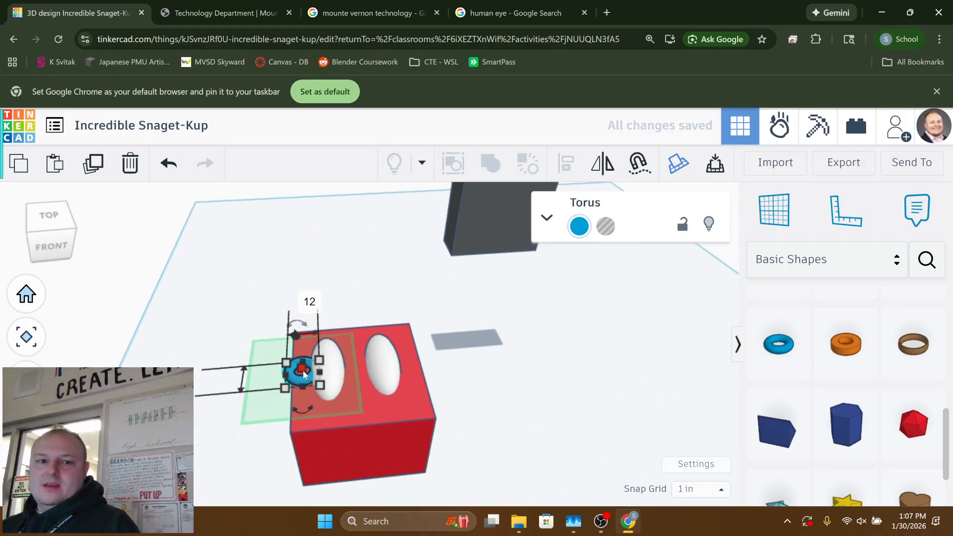
pyautogui.moveTo(303, 370); pyautogui.dragTo(306, 353)
pyautogui.moveTo(306, 353); pyautogui.dragTo(340, 355, button='right')
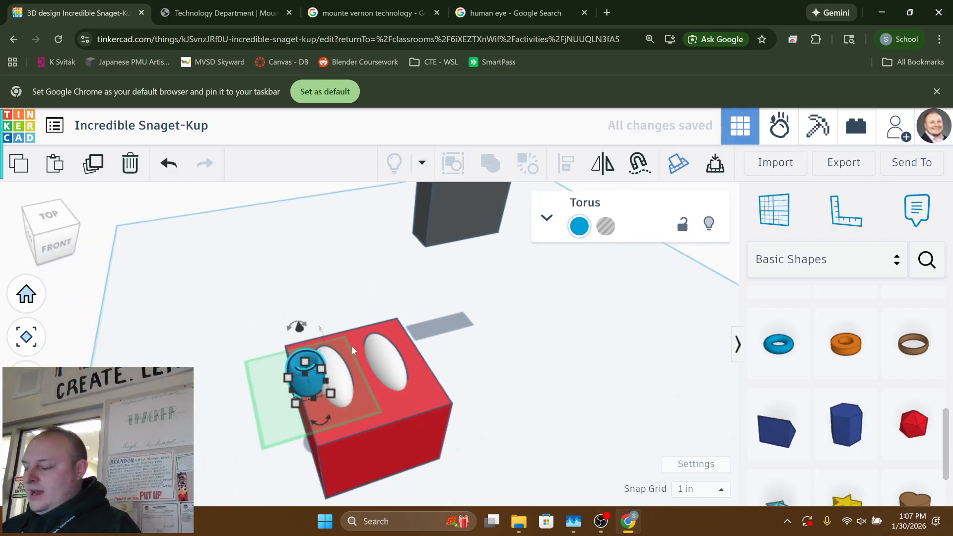
pyautogui.press('Right')
pyautogui.press('Right')
pyautogui.press('Right')
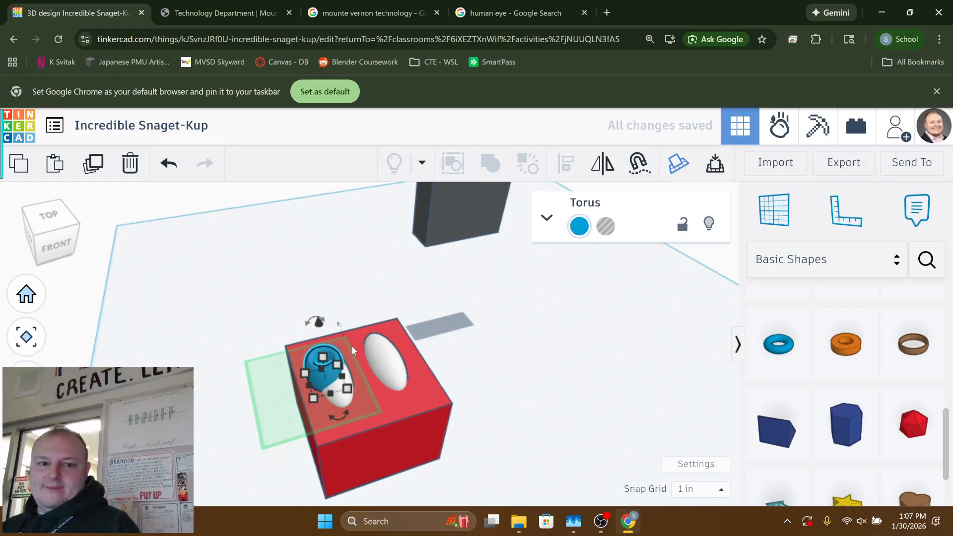
# - Stretch the torus lengthwise to follow the left eye's oval shape and reduce its height
pyautogui.moveTo(350, 346); pyautogui.dragTo(350, 394, button='right')
pyautogui.moveTo(314, 353); pyautogui.dragTo(381, 381, button='right')
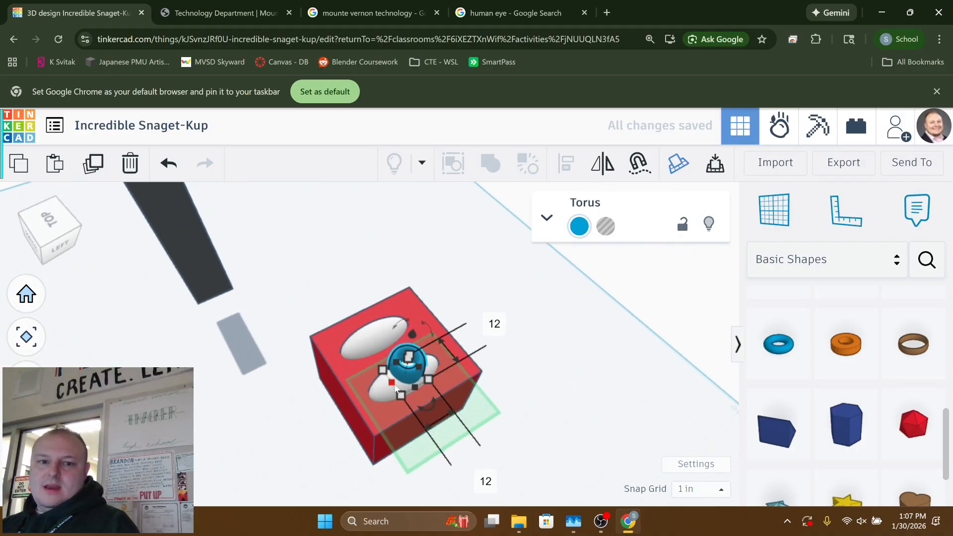
pyautogui.moveTo(392, 383); pyautogui.dragTo(373, 396)
pyautogui.moveTo(479, 391); pyautogui.dragTo(300, 392, button='right')
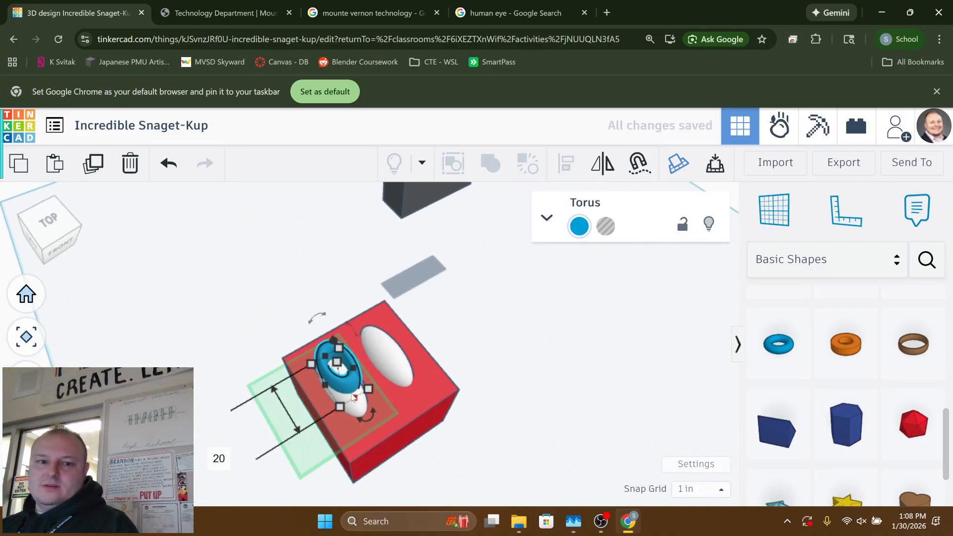
pyautogui.moveTo(356, 401); pyautogui.dragTo(362, 411)
pyautogui.moveTo(362, 411); pyautogui.dragTo(347, 338, button='right')
pyautogui.moveTo(336, 343); pyautogui.dragTo(336, 360)
pyautogui.moveTo(418, 378); pyautogui.dragTo(378, 440, button='right')
pyautogui.scroll(5, 363, 374)
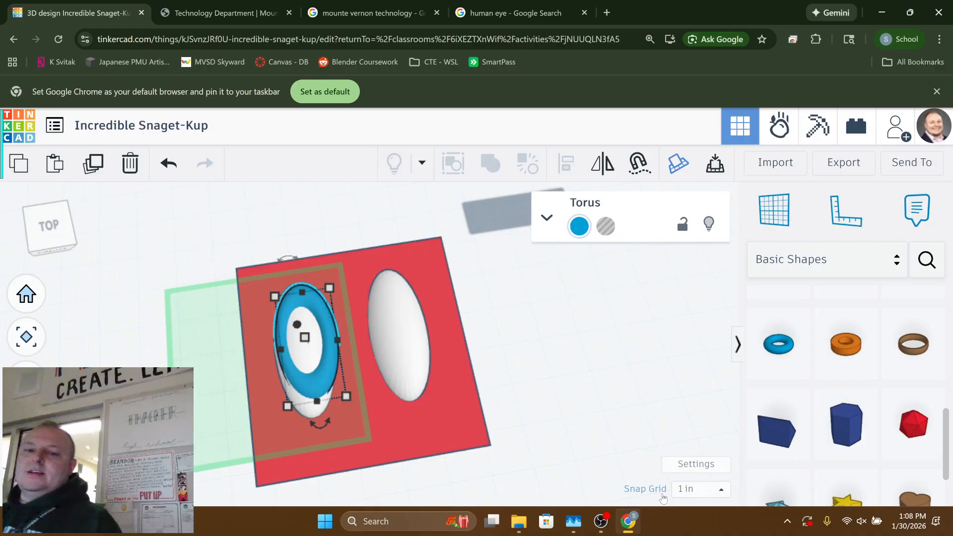
# - Turn the snap grid off and nudge the torus slightly left over the left eye
pyautogui.click(697, 495)
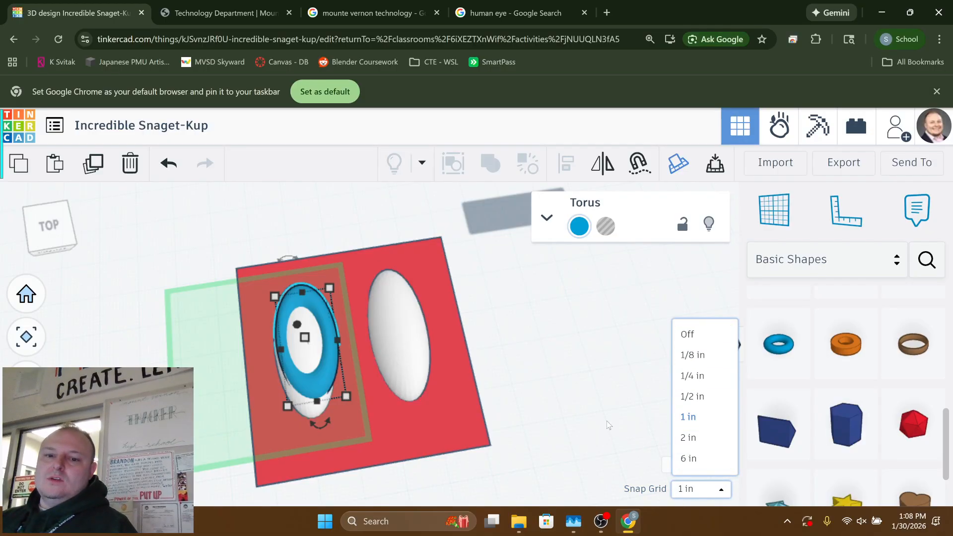
pyautogui.click(702, 495)
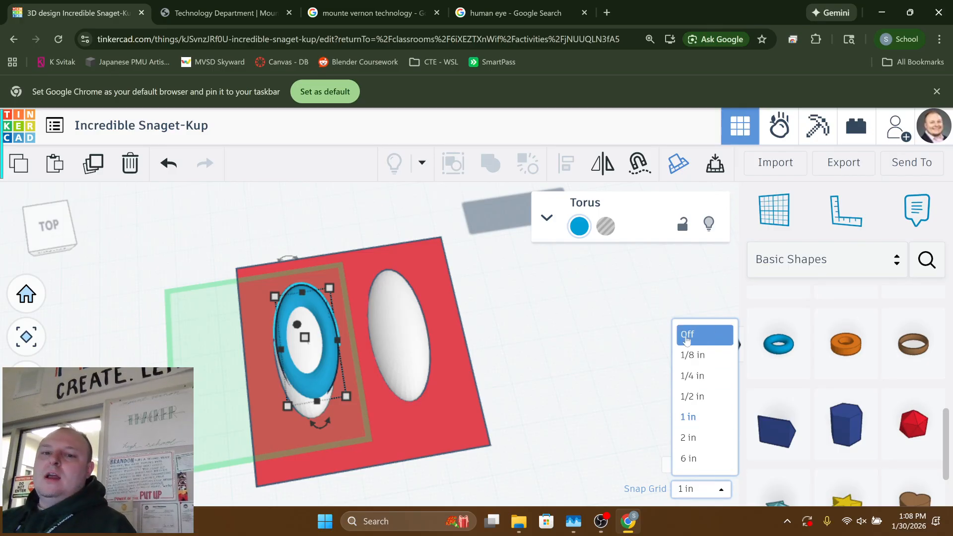
pyautogui.click(688, 339)
pyautogui.moveTo(444, 388); pyautogui.dragTo(452, 414, button='right')
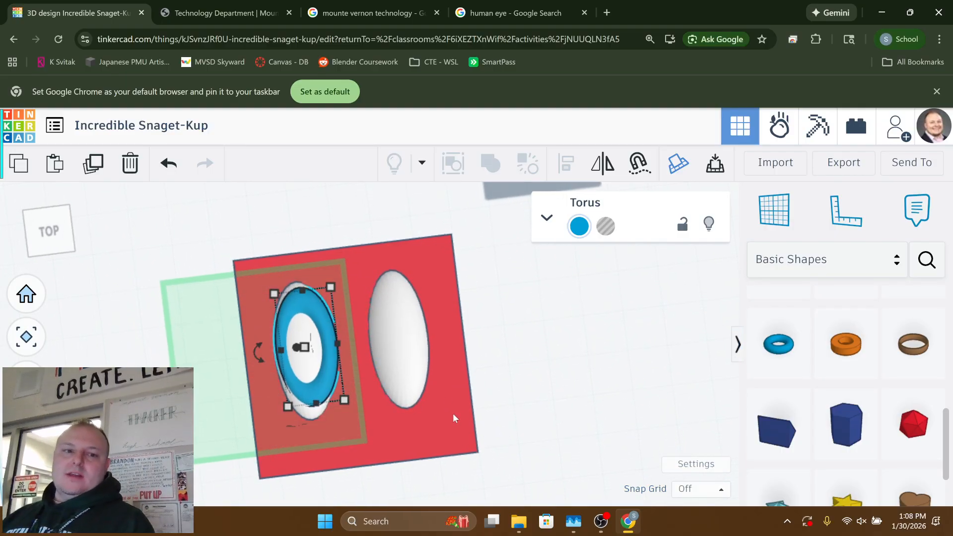
pyautogui.press('Left')
pyautogui.press('Left')
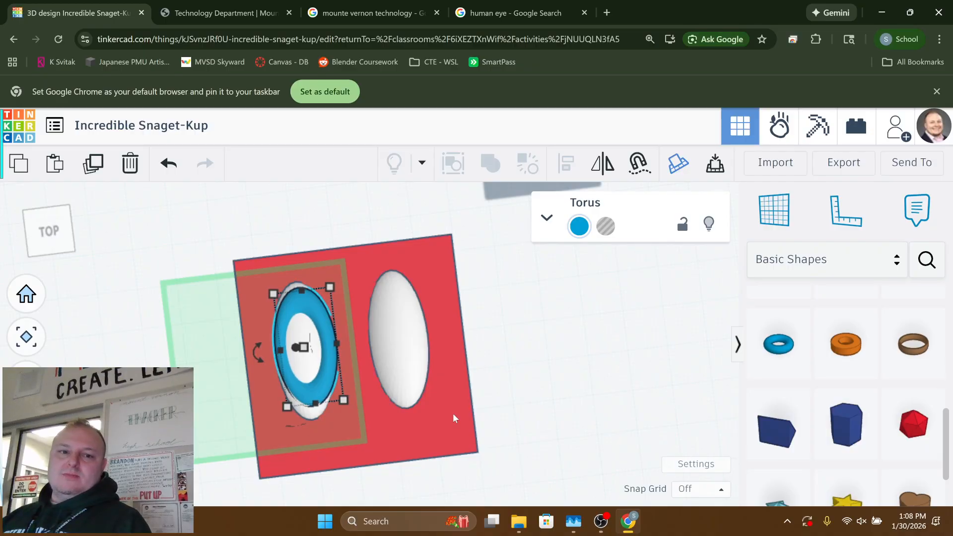
pyautogui.press('Left')
pyautogui.press('Left')
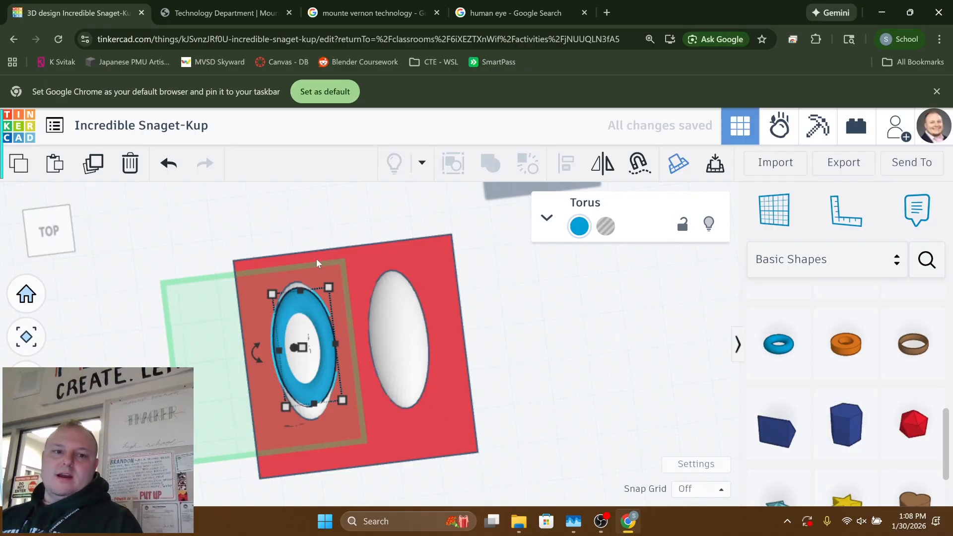
# - Narrow the torus from both sides so it fits within the left eye's outline, and deselect it
pyautogui.moveTo(330, 291); pyautogui.dragTo(338, 338, button='right')
pyautogui.moveTo(339, 339); pyautogui.dragTo(331, 342)
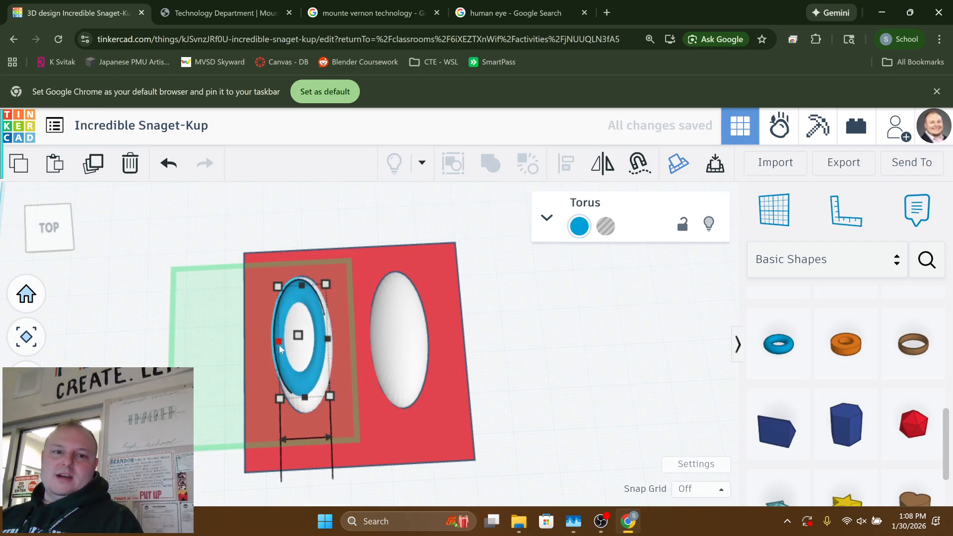
pyautogui.moveTo(280, 346); pyautogui.dragTo(282, 346)
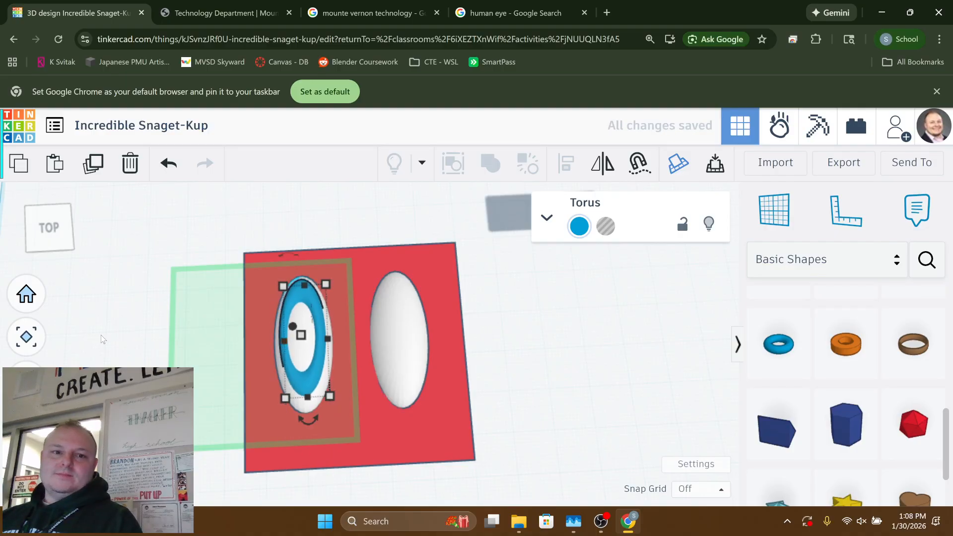
pyautogui.click(132, 346)
pyautogui.moveTo(234, 322); pyautogui.dragTo(280, 411, button='right')
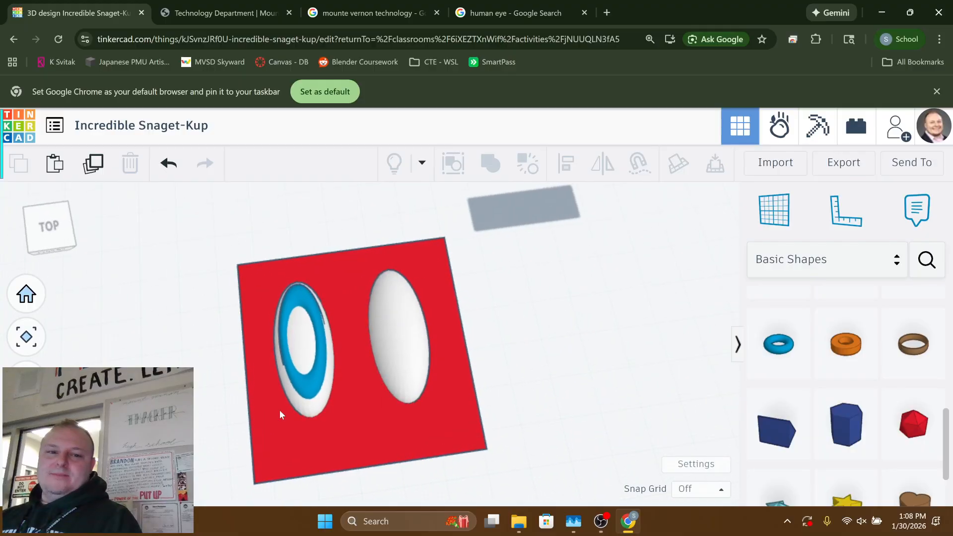
# - Duplicate the blue torus on the left eye and nudge the copy slightly right
pyautogui.click(309, 388)
pyautogui.moveTo(398, 408); pyautogui.dragTo(377, 406, button='right')
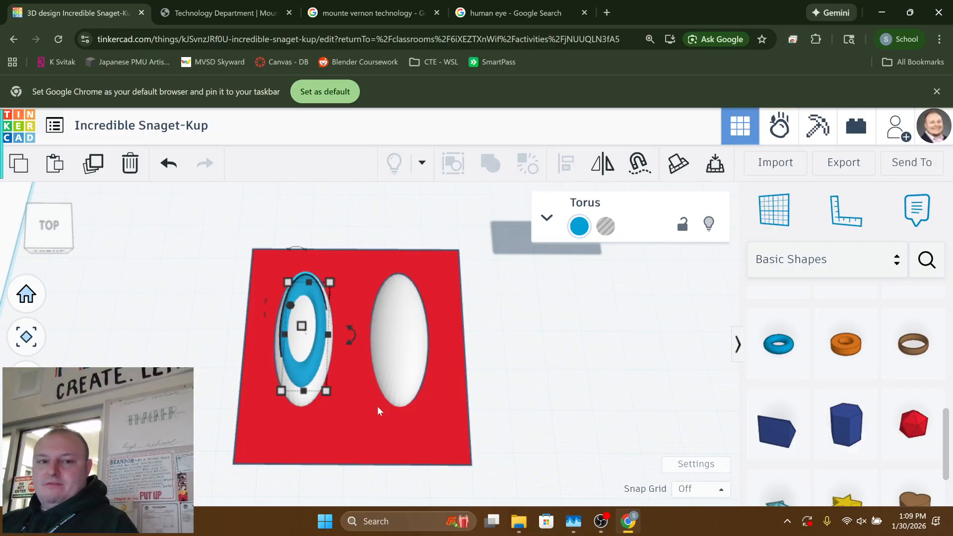
pyautogui.hotkey('ctrl', 'd')
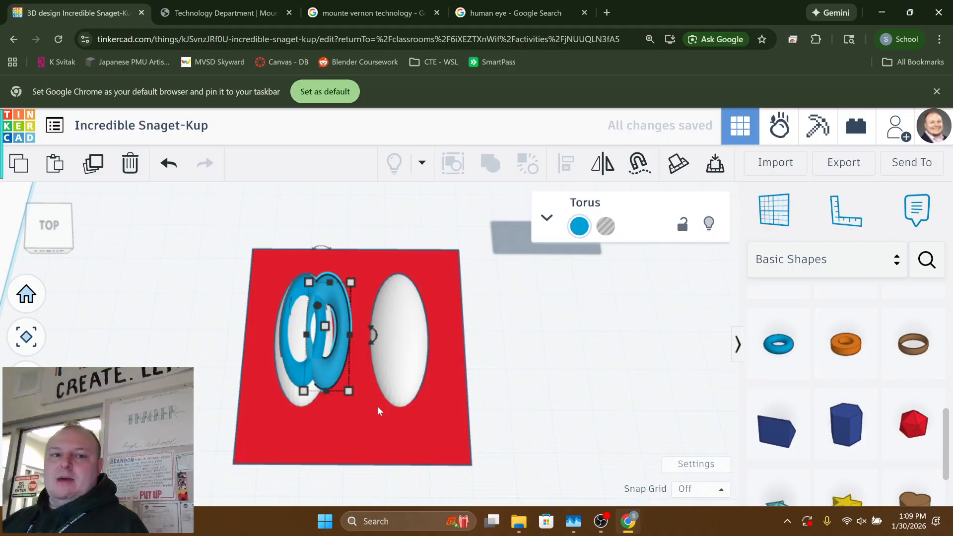
pyautogui.press('Right')
pyautogui.press('Right')
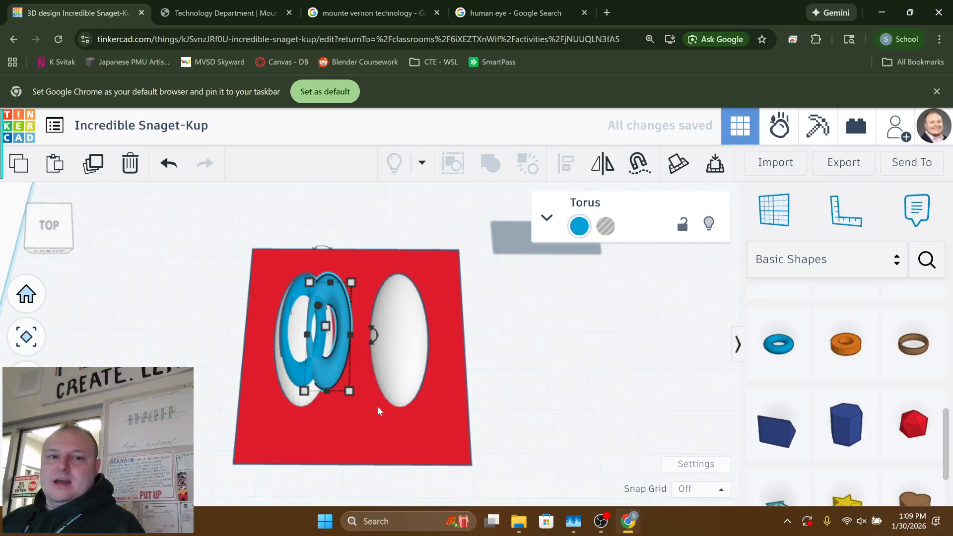
# - Set the snap grid to 1/2 in and shift the torus copy right until it is centered on the right eye
pyautogui.click(700, 489)
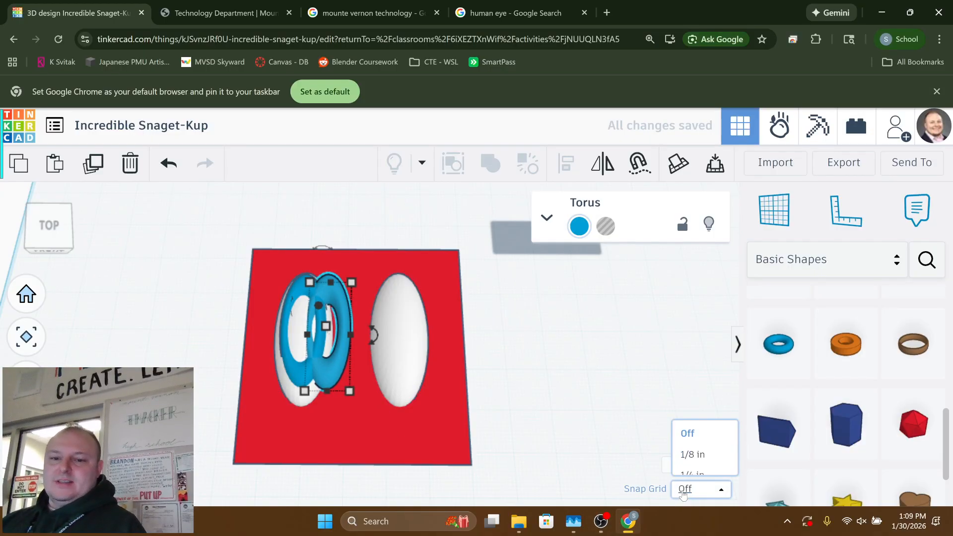
pyautogui.click(693, 397)
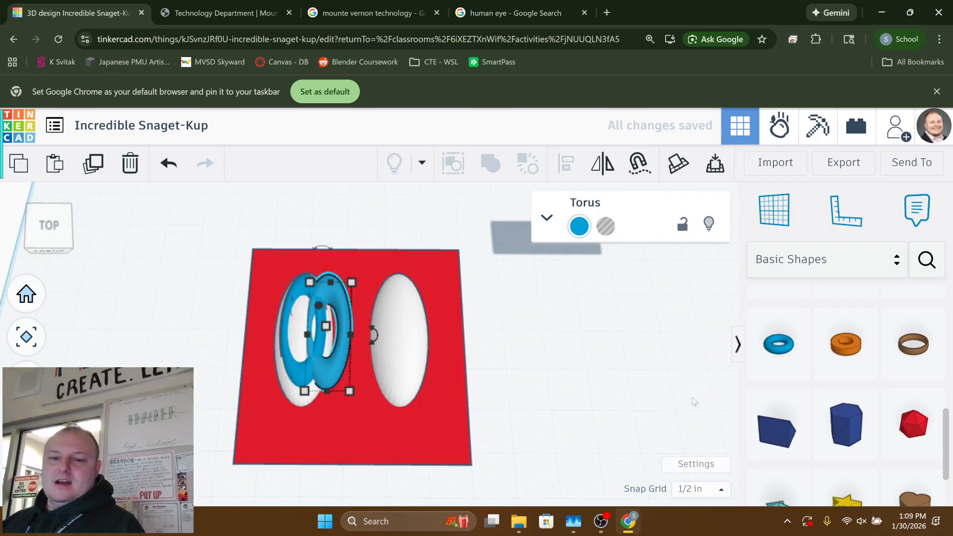
pyautogui.press('Right')
pyautogui.press('Right')
pyautogui.press('Right')
pyautogui.press('Right')
pyautogui.press('Right')
pyautogui.press('Right')
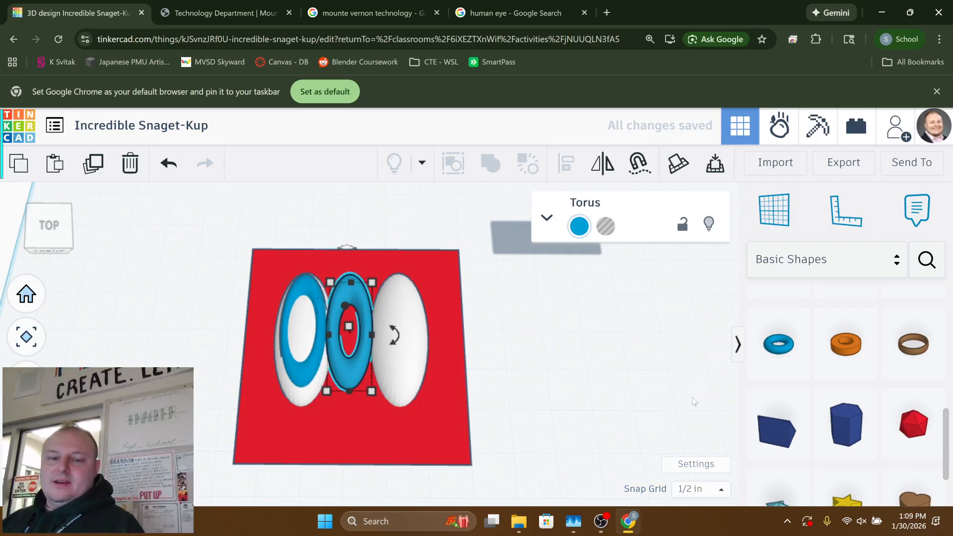
pyautogui.press('Right')
pyautogui.press('Right')
pyautogui.press('Right')
pyautogui.press('Right')
pyautogui.press('Right')
pyautogui.press('Right')
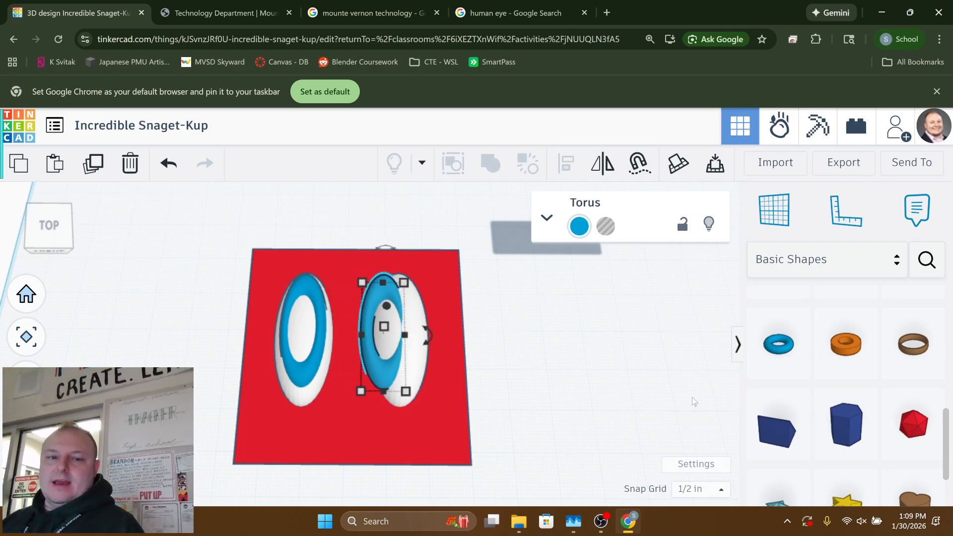
pyautogui.press('Right')
pyautogui.press('Right')
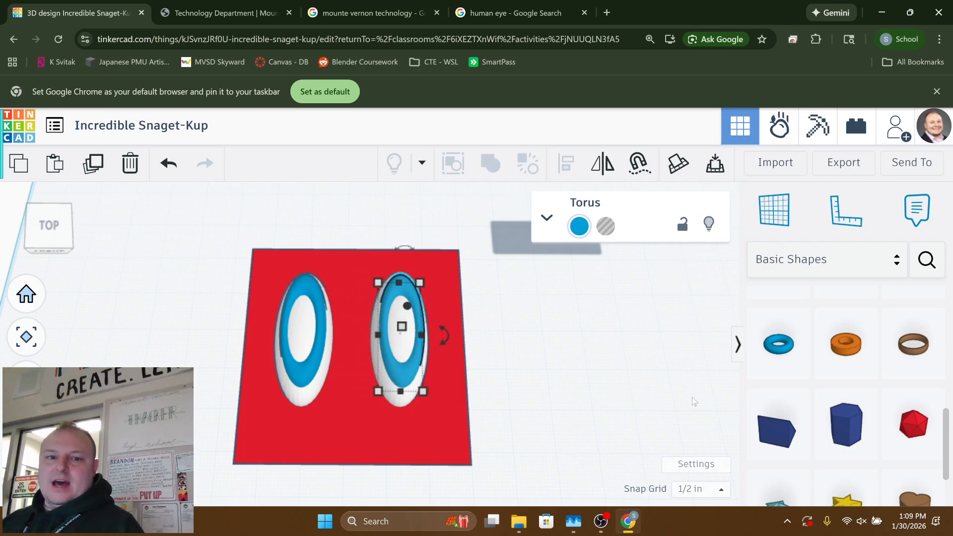
pyautogui.press('Left')
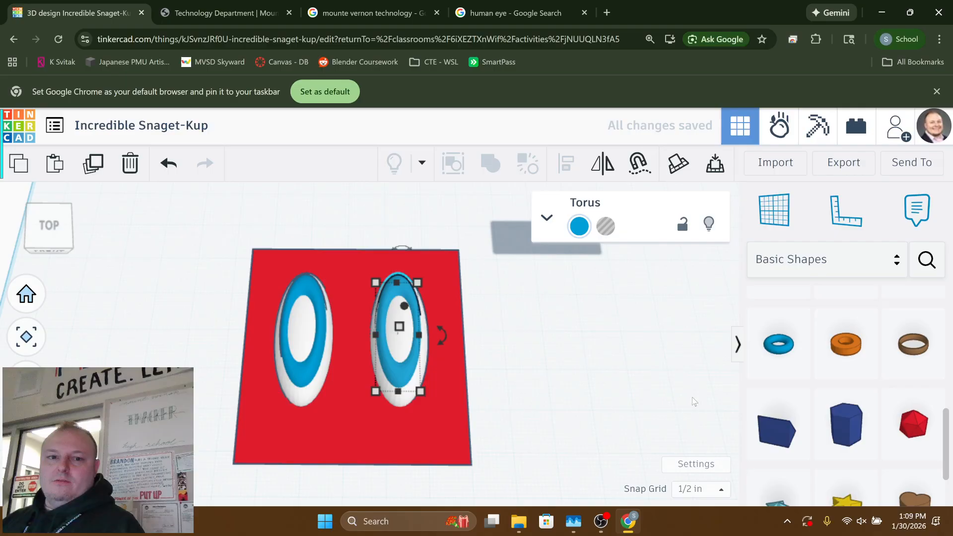
# - Deselect the torus, browse the basic shapes, and place a Scribble shape on the workplane beside the red head
pyautogui.click(583, 361)
pyautogui.moveTo(584, 377); pyautogui.dragTo(454, 392, button='right')
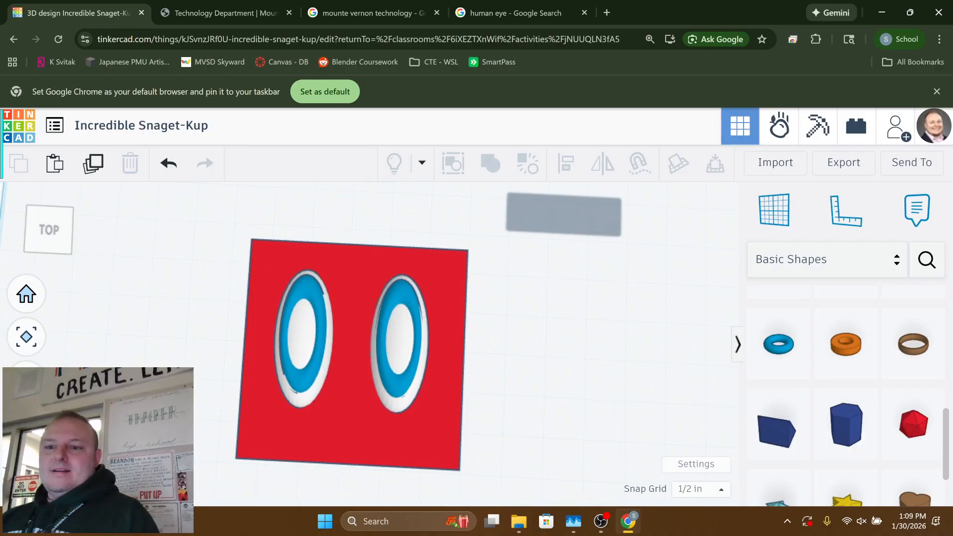
pyautogui.scroll(-2, 846, 348)
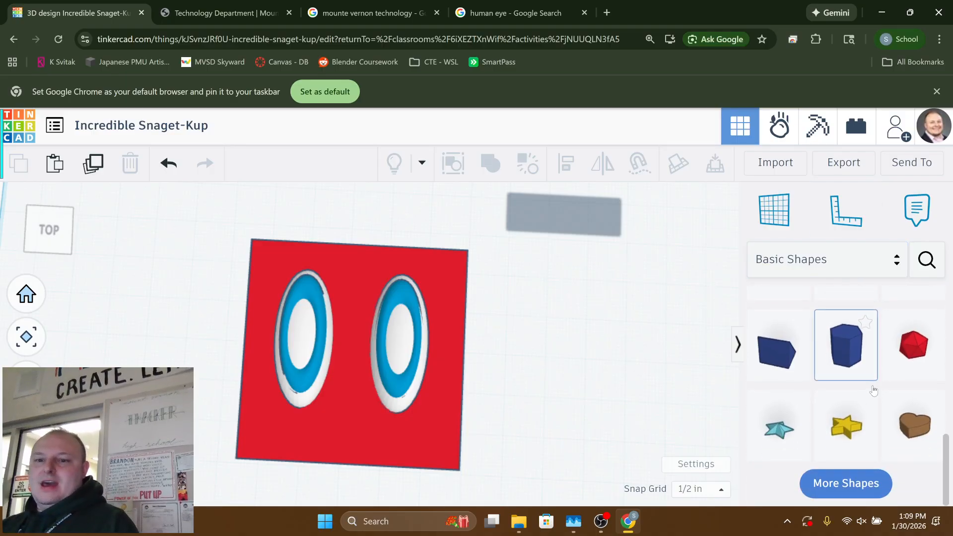
pyautogui.scroll(8, 872, 394)
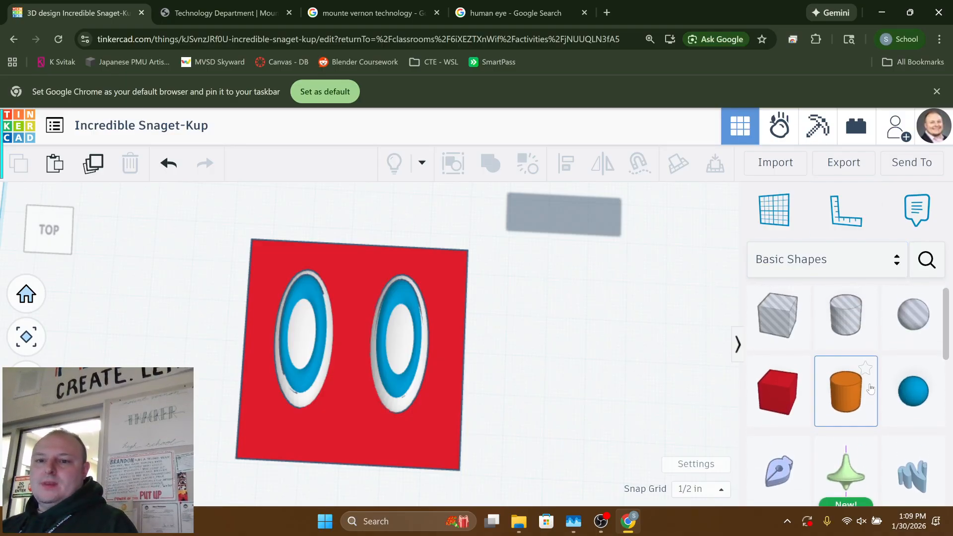
pyautogui.scroll(-8, 864, 485)
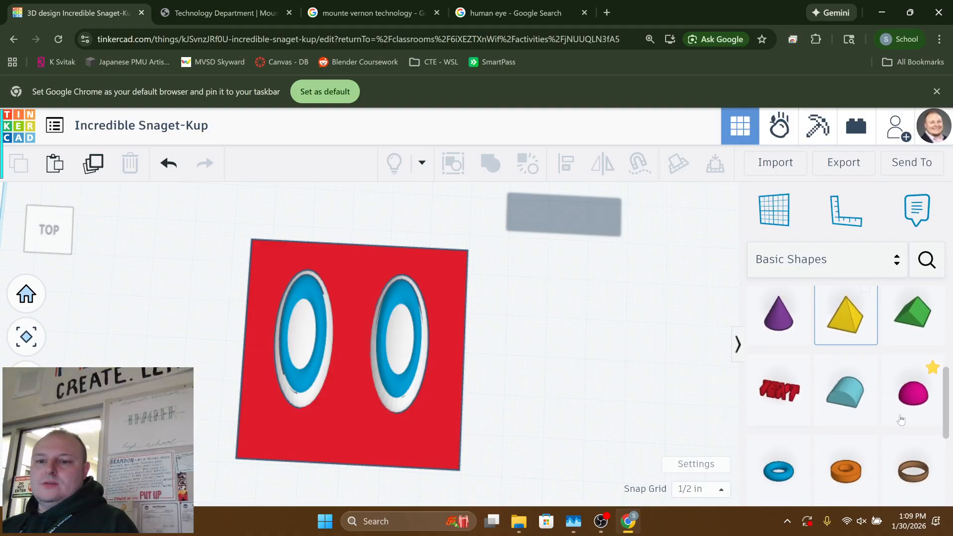
pyautogui.scroll(6, 870, 421)
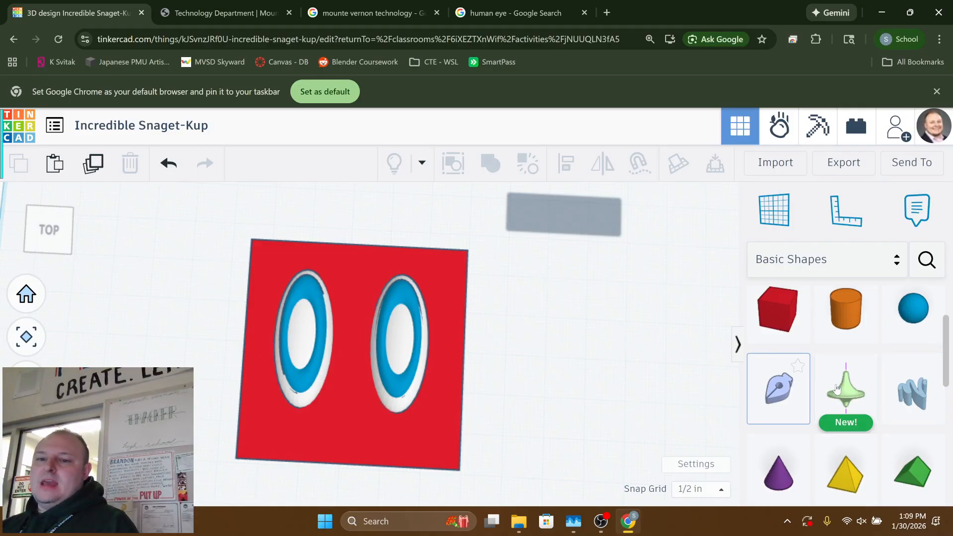
pyautogui.moveTo(581, 348); pyautogui.dragTo(652, 376, button='right')
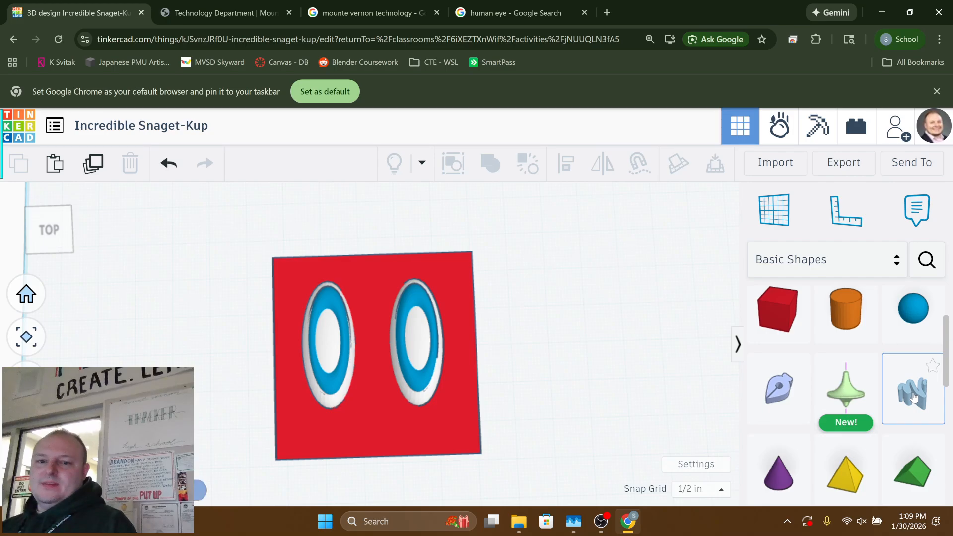
pyautogui.moveTo(913, 397)
pyautogui.mouseDown()
pyautogui.moveTo(775, 377)
pyautogui.moveTo(662, 329)
pyautogui.moveTo(634, 329)
pyautogui.mouseUp()
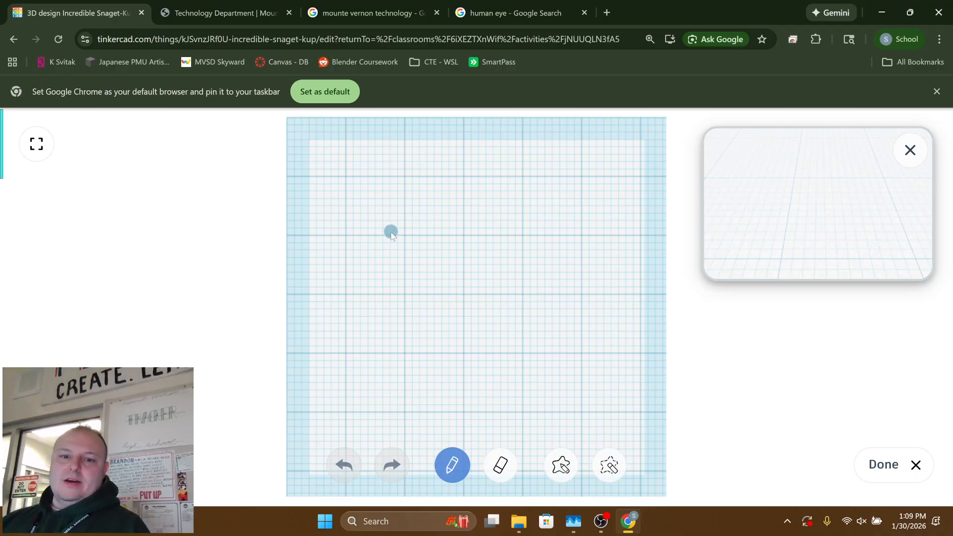
# - Draw a curved smile with a short crossing stroke at its left end, and finish the scribble
pyautogui.moveTo(391, 231); pyautogui.dragTo(394, 242)
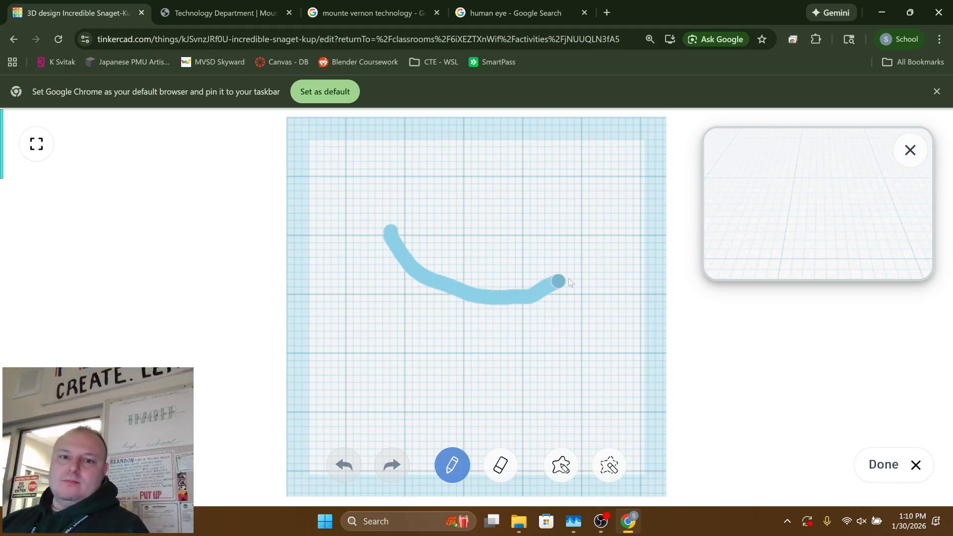
pyautogui.moveTo(568, 278); pyautogui.dragTo(581, 273)
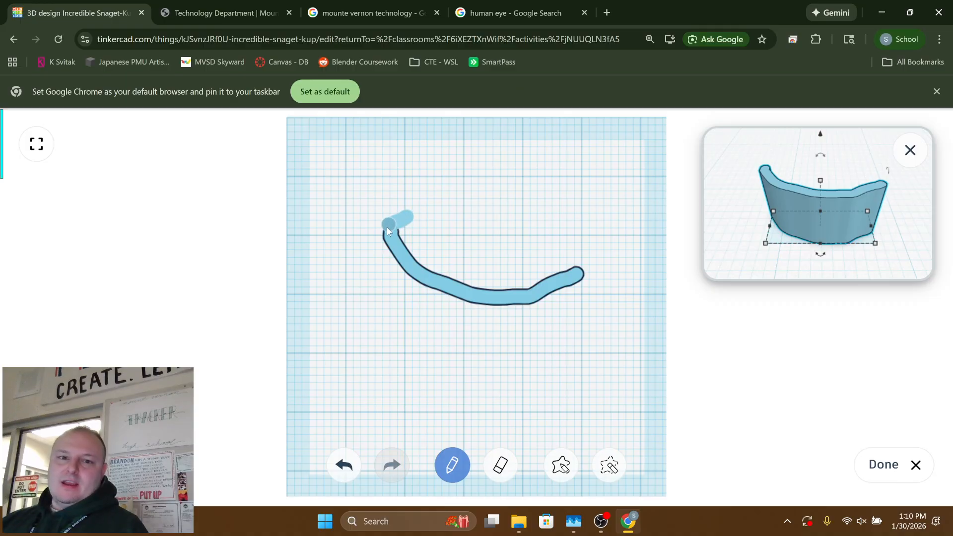
pyautogui.moveTo(376, 268); pyautogui.dragTo(375, 276)
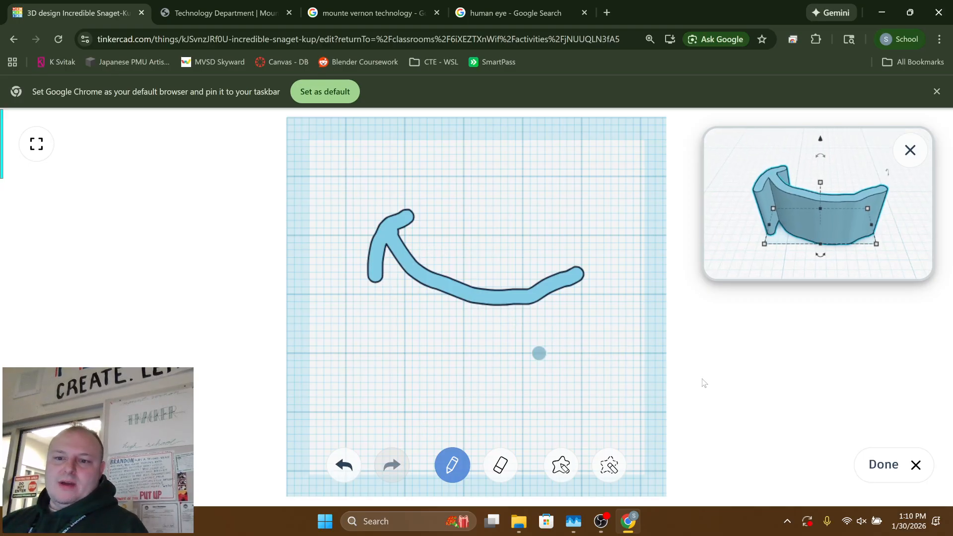
pyautogui.click(889, 474)
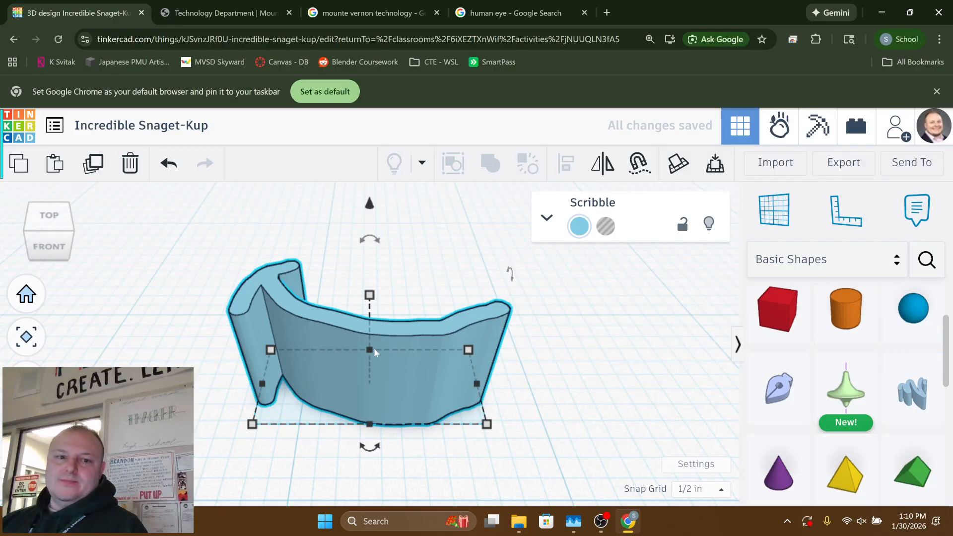
# - Reduce the height of the scribble smile so it becomes a thin shape
pyautogui.moveTo(632, 376)
pyautogui.mouseDown(button='right')
pyautogui.moveTo(515, 325)
pyautogui.moveTo(484, 371)
pyautogui.moveTo(520, 304)
pyautogui.moveTo(513, 294)
pyautogui.moveTo(488, 374)
pyautogui.mouseUp(button='right')
pyautogui.moveTo(535, 275); pyautogui.dragTo(430, 306)
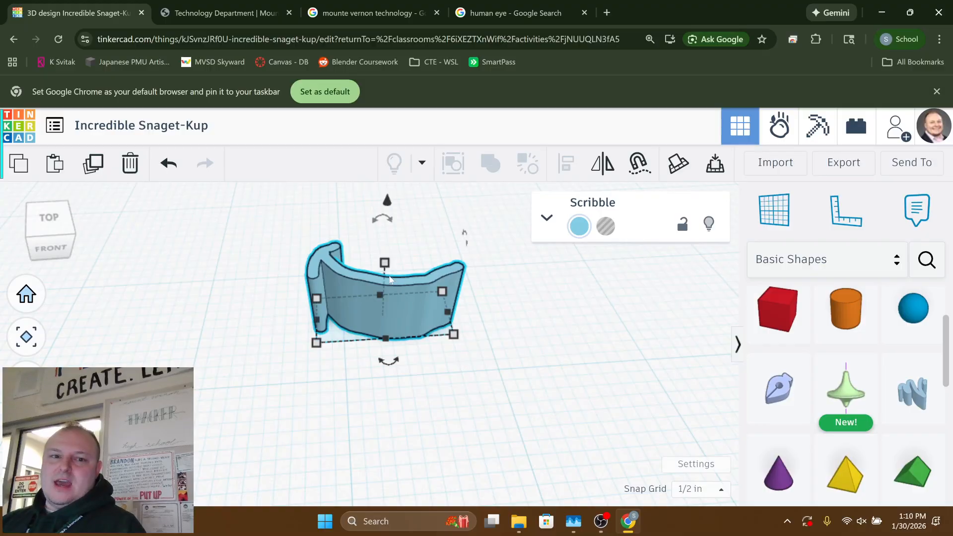
pyautogui.moveTo(385, 264)
pyautogui.mouseDown()
pyautogui.moveTo(383, 293)
pyautogui.moveTo(386, 248)
pyautogui.moveTo(386, 289)
pyautogui.mouseUp()
pyautogui.moveTo(383, 295); pyautogui.dragTo(384, 311)
pyautogui.moveTo(486, 310); pyautogui.dragTo(481, 396, button='right')
pyautogui.scroll(-5, 487, 371)
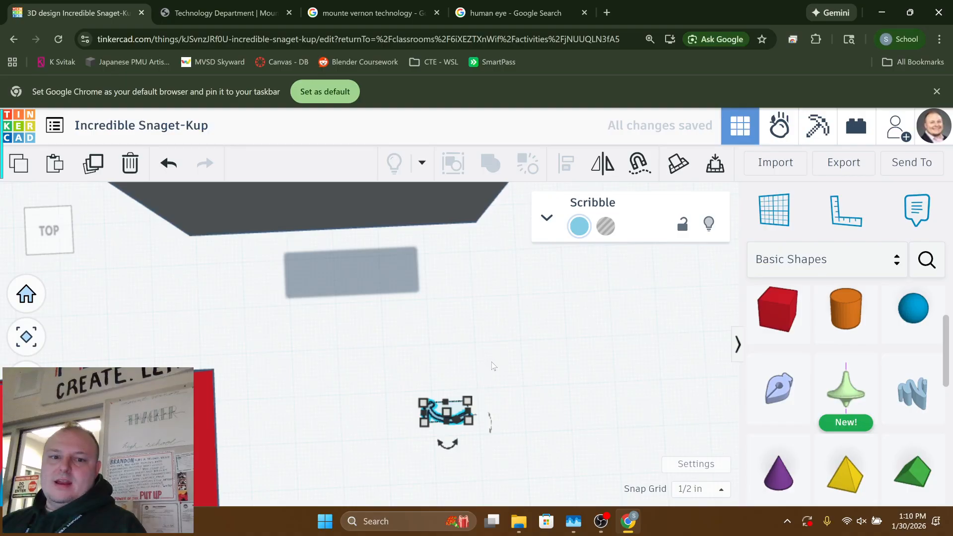
# - Move the smile in front of the head's lower edge and raise it about 41 units to the level of the face
pyautogui.moveTo(491, 362)
pyautogui.mouseDown(button='right')
pyautogui.moveTo(538, 301)
pyautogui.moveTo(590, 267)
pyautogui.mouseUp(button='right')
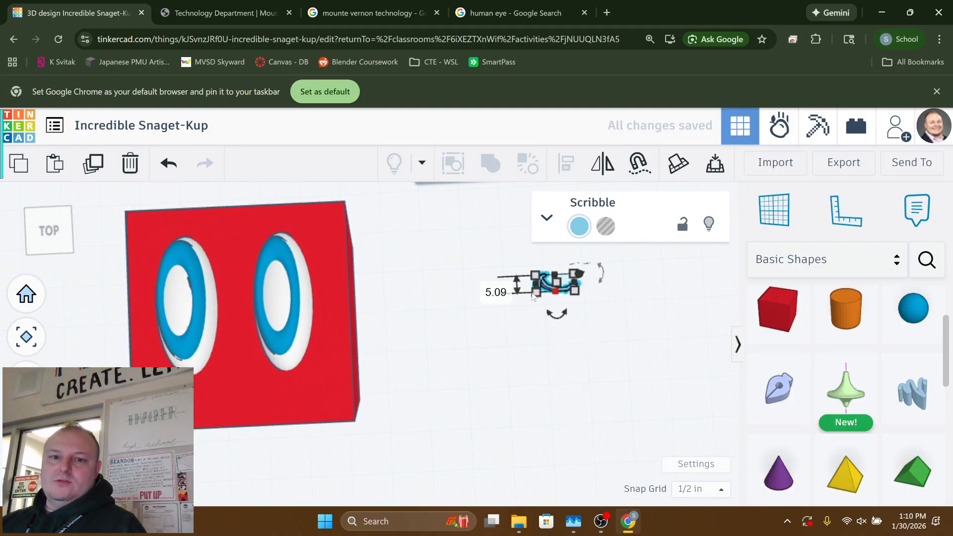
pyautogui.moveTo(541, 289)
pyautogui.mouseDown()
pyautogui.moveTo(325, 443)
pyautogui.moveTo(238, 447)
pyautogui.moveTo(245, 437)
pyautogui.mouseUp()
pyautogui.moveTo(245, 436); pyautogui.dragTo(302, 322, button='right')
pyautogui.moveTo(346, 354); pyautogui.dragTo(361, 369, button='right')
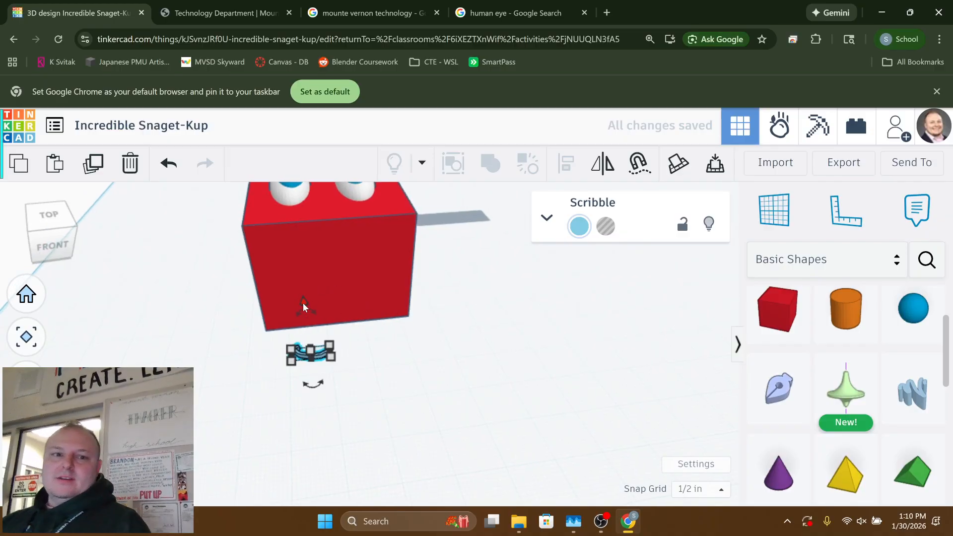
pyautogui.moveTo(303, 303)
pyautogui.mouseDown()
pyautogui.moveTo(310, 142)
pyautogui.moveTo(300, 130)
pyautogui.mouseUp()
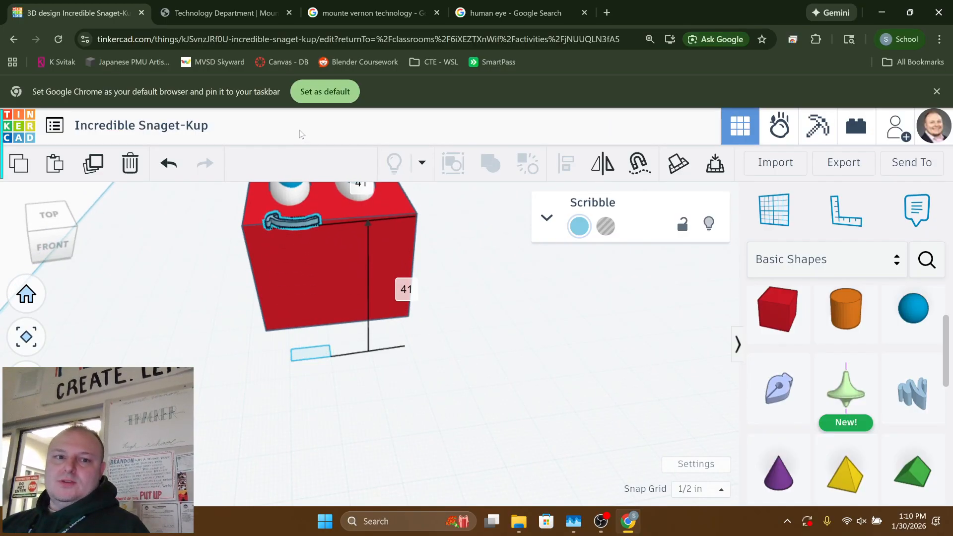
# - Nudge the raised smile over the red face and center it between the two eyes, just below them
pyautogui.moveTo(263, 308)
pyautogui.mouseDown(button='right')
pyautogui.moveTo(259, 364)
pyautogui.moveTo(376, 360)
pyautogui.moveTo(559, 300)
pyautogui.moveTo(542, 330)
pyautogui.moveTo(515, 341)
pyautogui.moveTo(494, 334)
pyautogui.mouseUp(button='right')
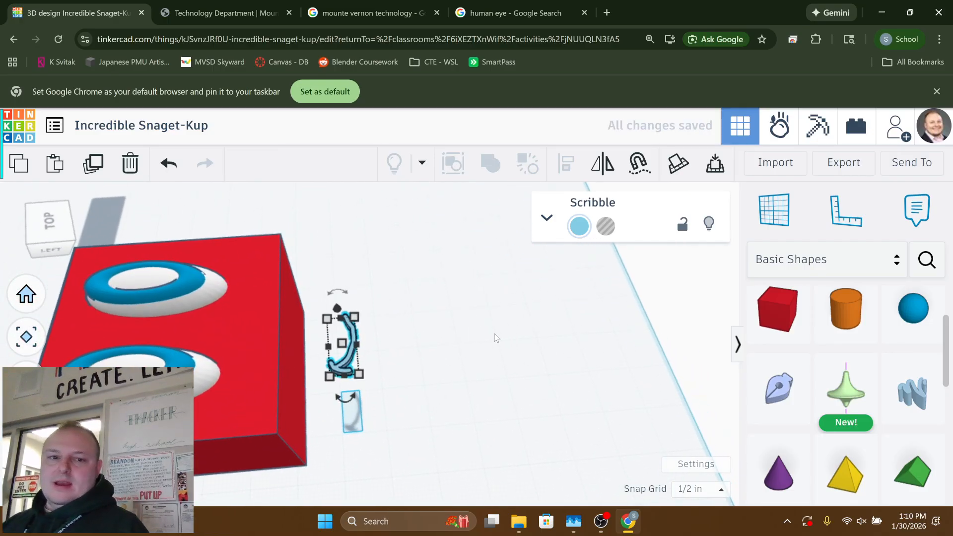
pyautogui.press('Left')
pyautogui.press('Left')
pyautogui.press('Left')
pyautogui.press('Left')
pyautogui.press('Left')
pyautogui.press('Left')
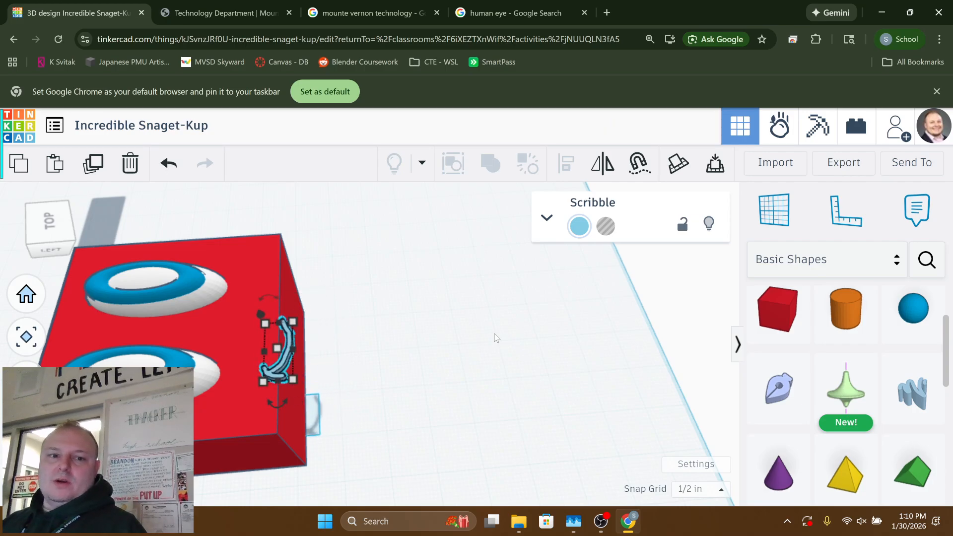
pyautogui.press('Left')
pyautogui.press('Left')
pyautogui.press('Up')
pyautogui.press('Up')
pyautogui.press('Up')
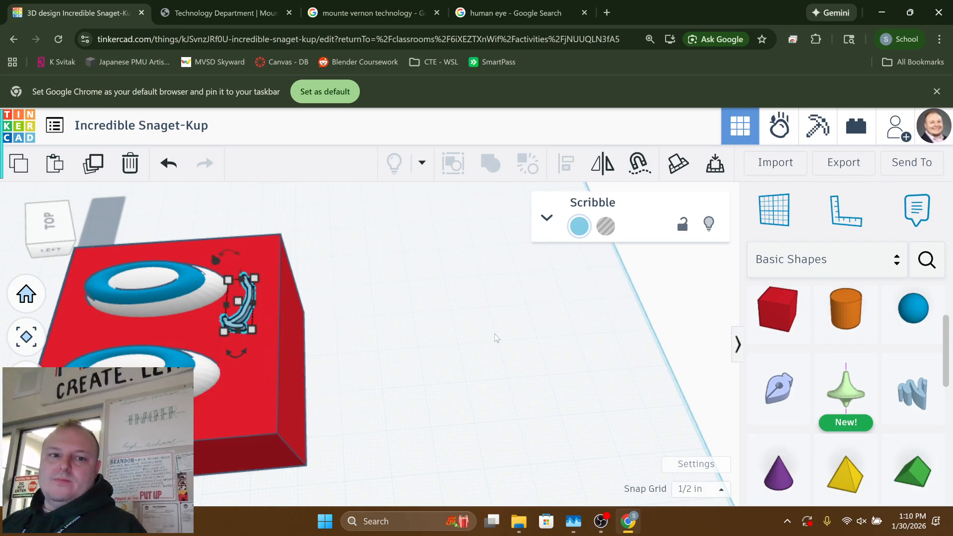
pyautogui.press('Up')
pyautogui.press('Up')
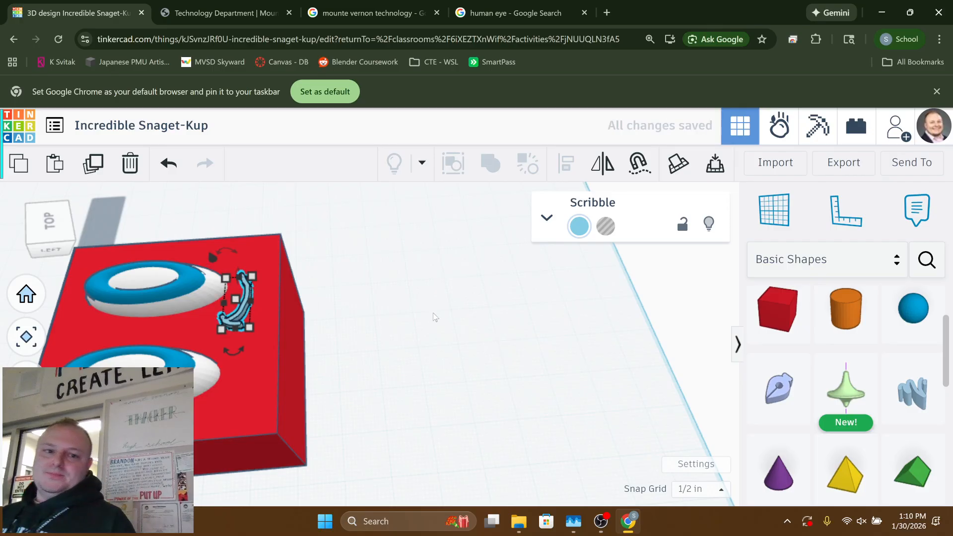
# - Lower the smile slightly so it sits on the surface of the red face
pyautogui.moveTo(433, 312)
pyautogui.mouseDown(button='right')
pyautogui.moveTo(222, 300)
pyautogui.moveTo(261, 260)
pyautogui.moveTo(303, 339)
pyautogui.moveTo(345, 380)
pyautogui.moveTo(395, 373)
pyautogui.moveTo(389, 353)
pyautogui.moveTo(382, 360)
pyautogui.moveTo(525, 297)
pyautogui.moveTo(382, 356)
pyautogui.moveTo(394, 383)
pyautogui.moveTo(506, 362)
pyautogui.moveTo(517, 409)
pyautogui.moveTo(582, 395)
pyautogui.mouseUp(button='right')
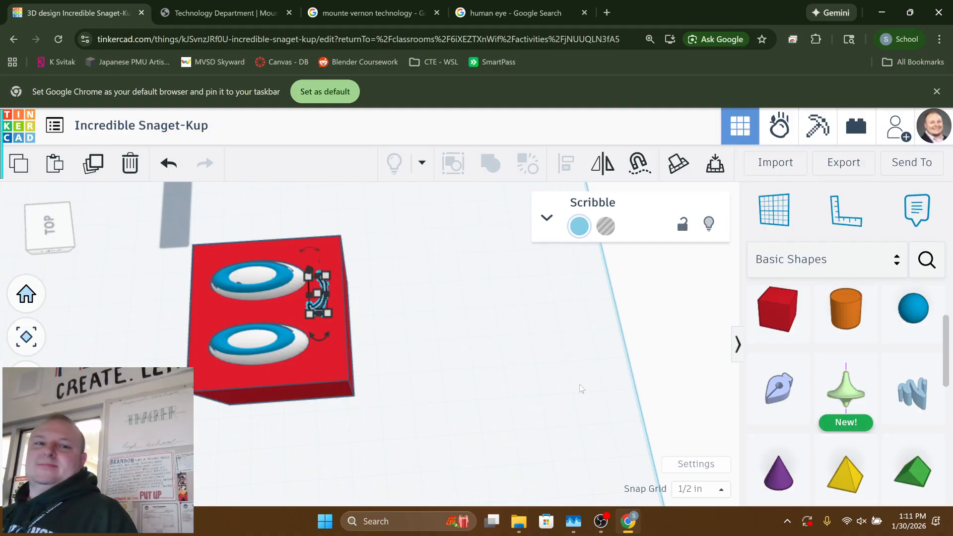
pyautogui.moveTo(414, 357); pyautogui.dragTo(141, 296, button='right')
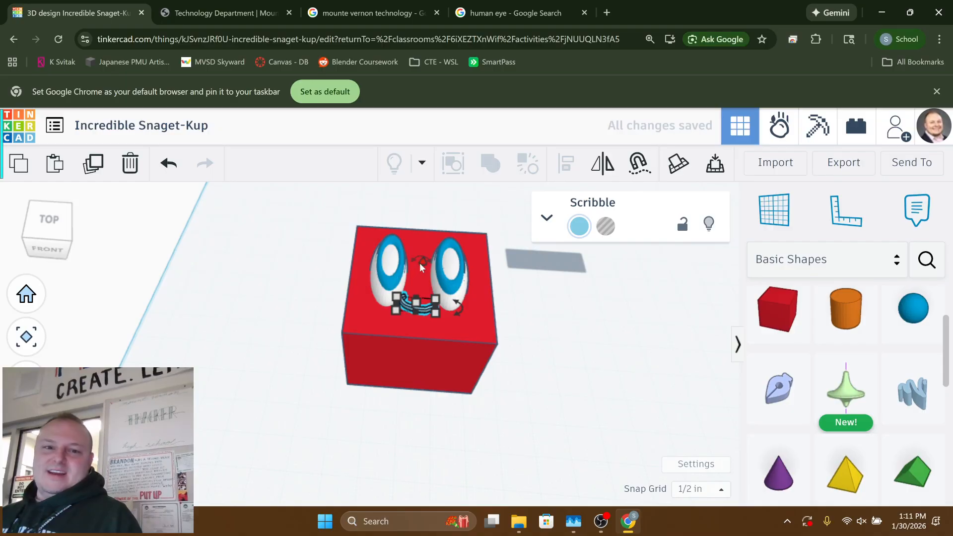
pyautogui.moveTo(420, 263); pyautogui.dragTo(415, 281)
pyautogui.moveTo(285, 335)
pyautogui.mouseDown(button='right')
pyautogui.moveTo(251, 408)
pyautogui.moveTo(312, 395)
pyautogui.mouseUp(button='right')
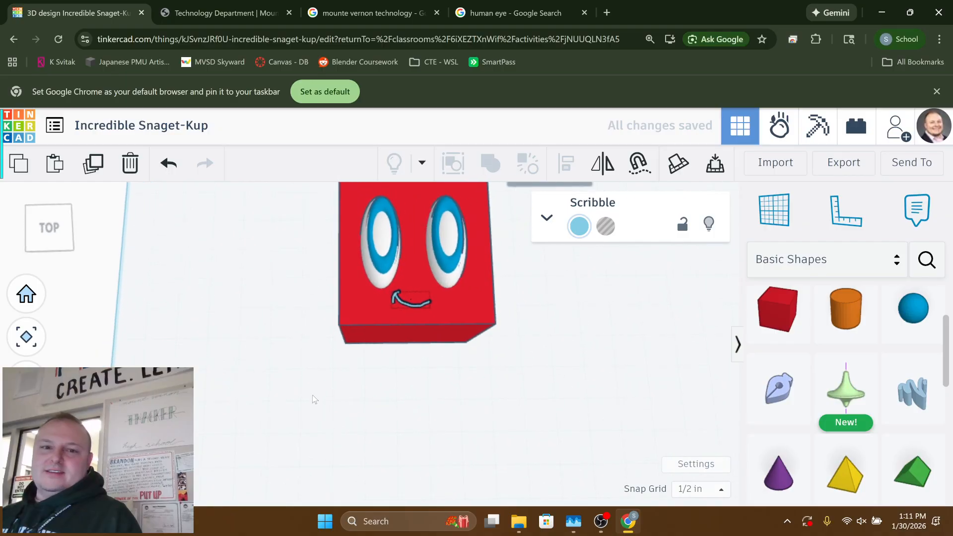
# - Color the smile with the darkest gray preset, deselect it, and check the face from above
pyautogui.click(578, 227)
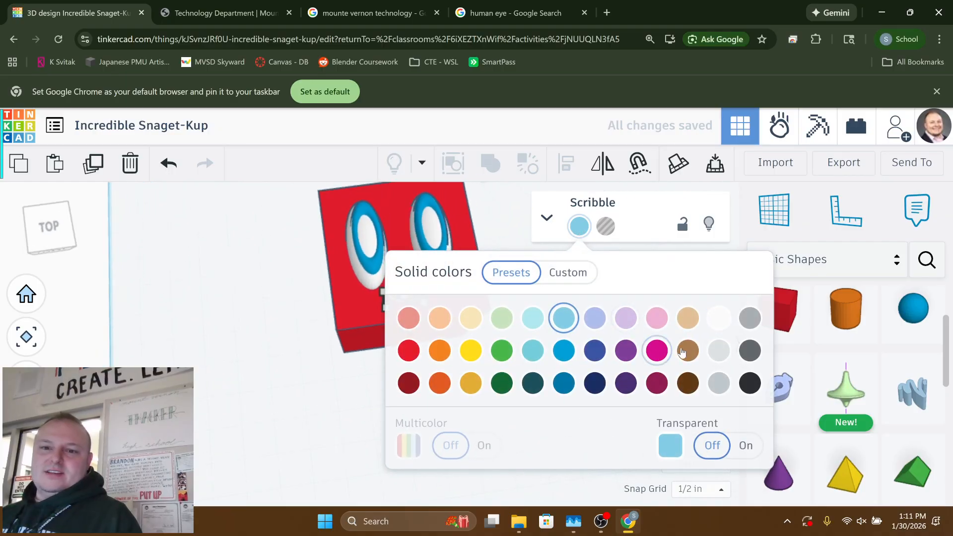
pyautogui.click(752, 387)
pyautogui.click(271, 290)
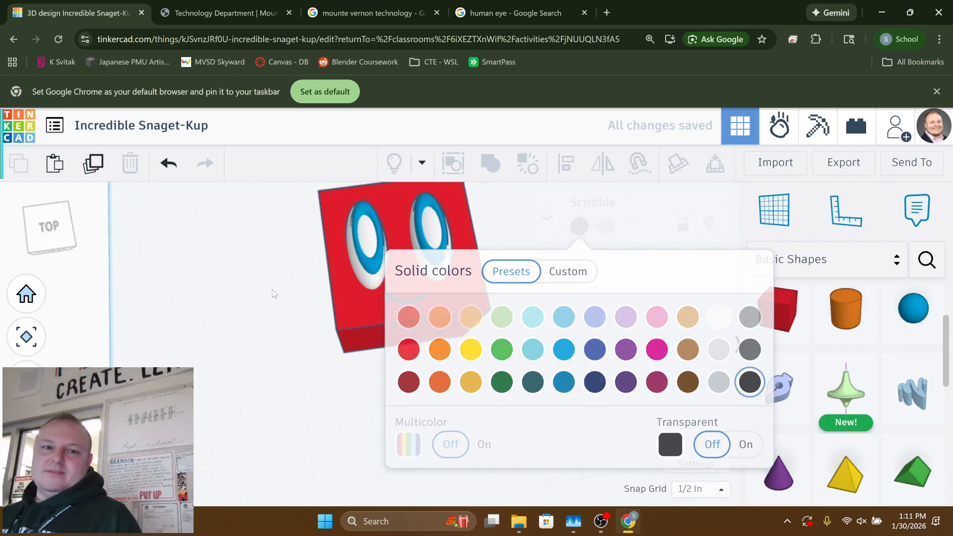
pyautogui.moveTo(270, 297)
pyautogui.mouseDown(button='right')
pyautogui.moveTo(240, 340)
pyautogui.moveTo(338, 316)
pyautogui.moveTo(380, 331)
pyautogui.moveTo(323, 378)
pyautogui.moveTo(353, 361)
pyautogui.mouseUp(button='right')
pyautogui.scroll(3, 354, 360)
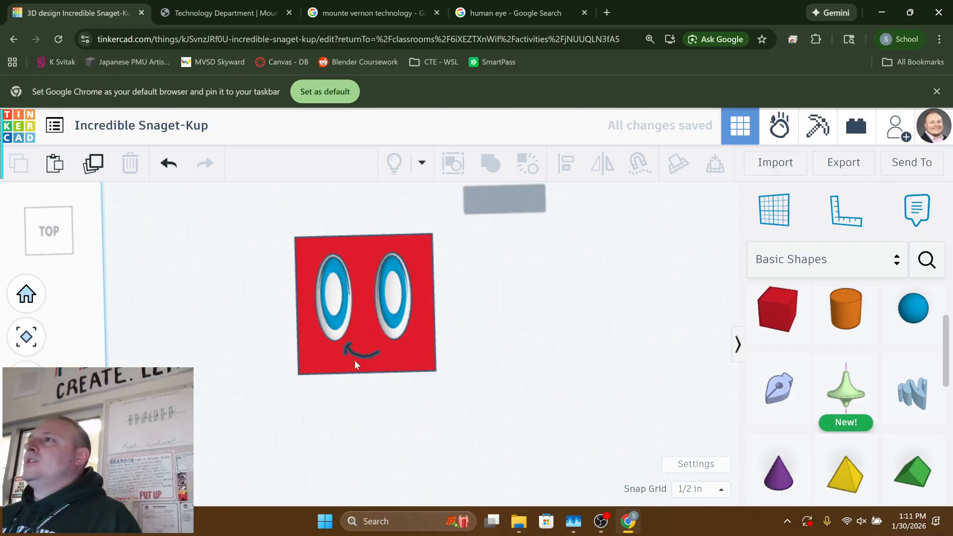
pyautogui.moveTo(350, 359); pyautogui.dragTo(376, 379, button='middle')
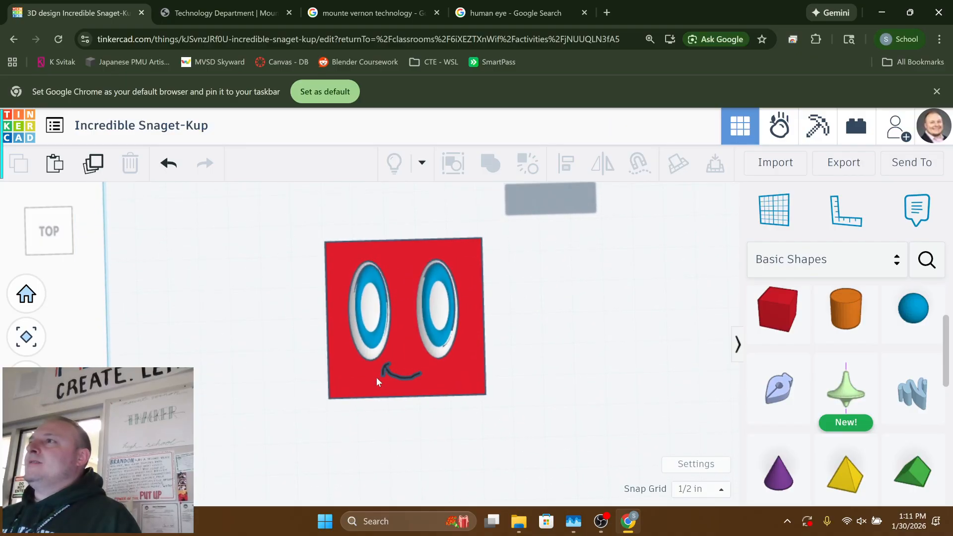
# - Try bundling the head, eyes, irises and smile into a Bundle Group, and undo the bundling
pyautogui.moveTo(214, 379); pyautogui.dragTo(448, 332, button='right')
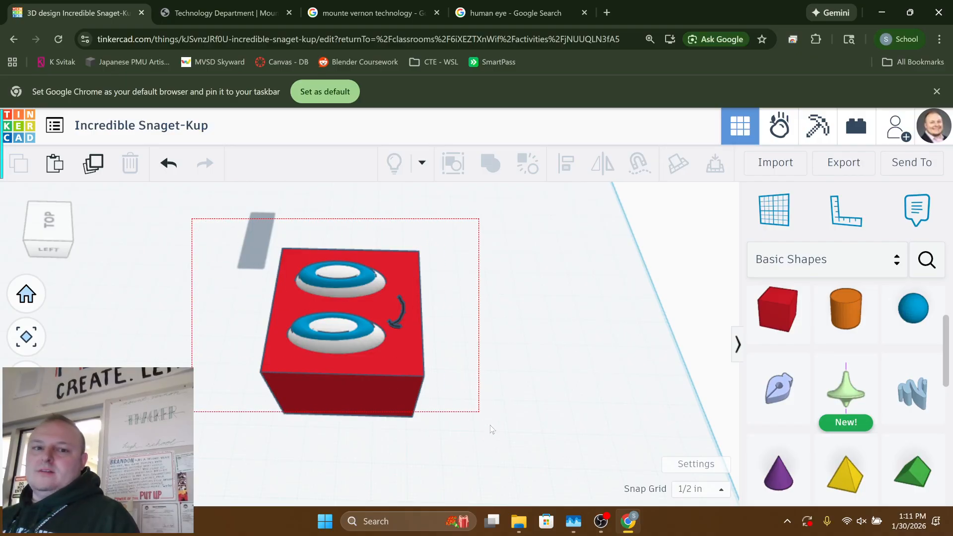
pyautogui.moveTo(491, 427); pyautogui.dragTo(509, 458)
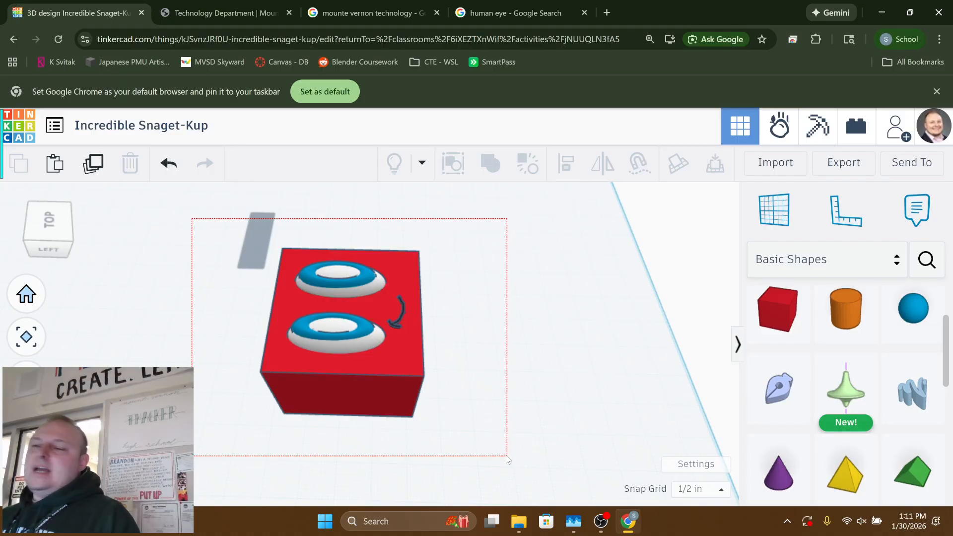
pyautogui.moveTo(508, 458); pyautogui.dragTo(507, 457)
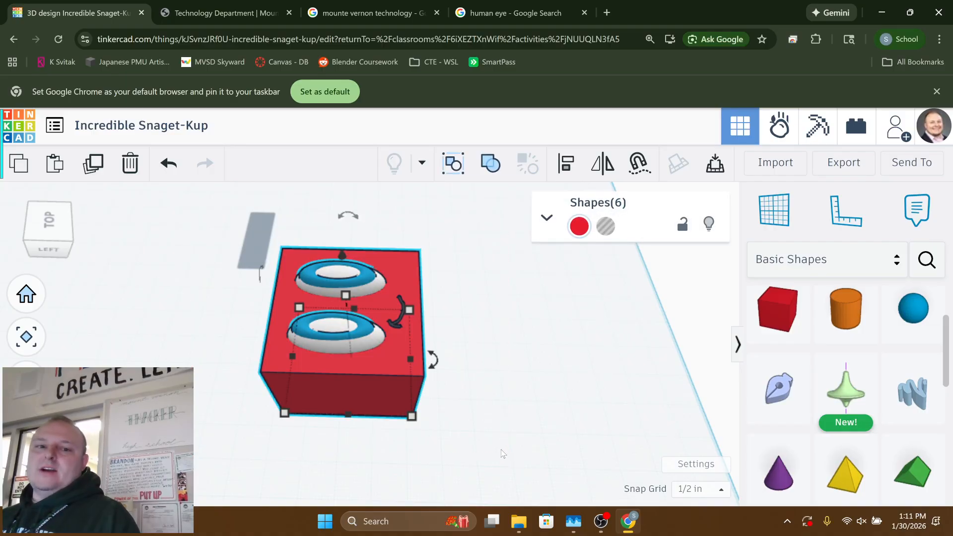
pyautogui.moveTo(502, 453); pyautogui.dragTo(500, 144, button='right')
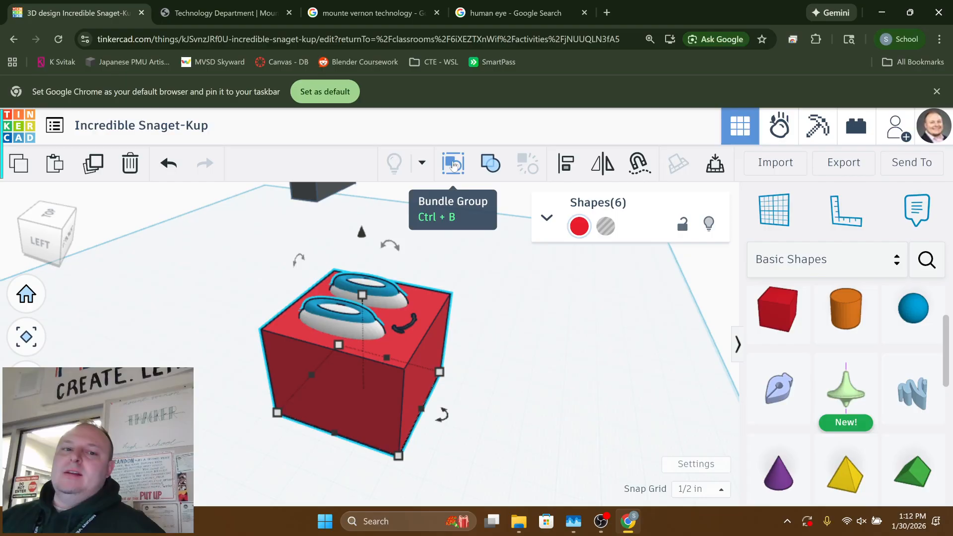
pyautogui.click(453, 166)
pyautogui.moveTo(338, 279); pyautogui.dragTo(362, 282, button='right')
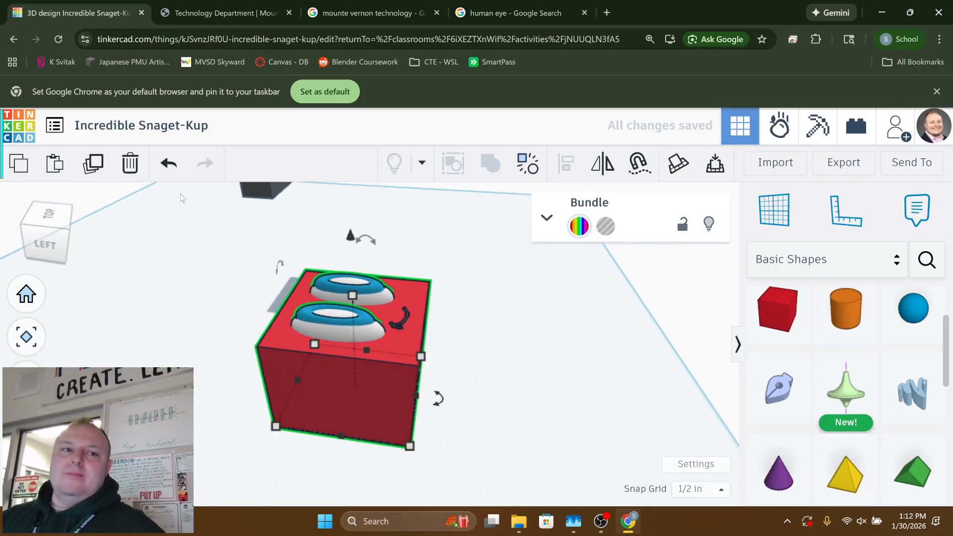
pyautogui.click(169, 163)
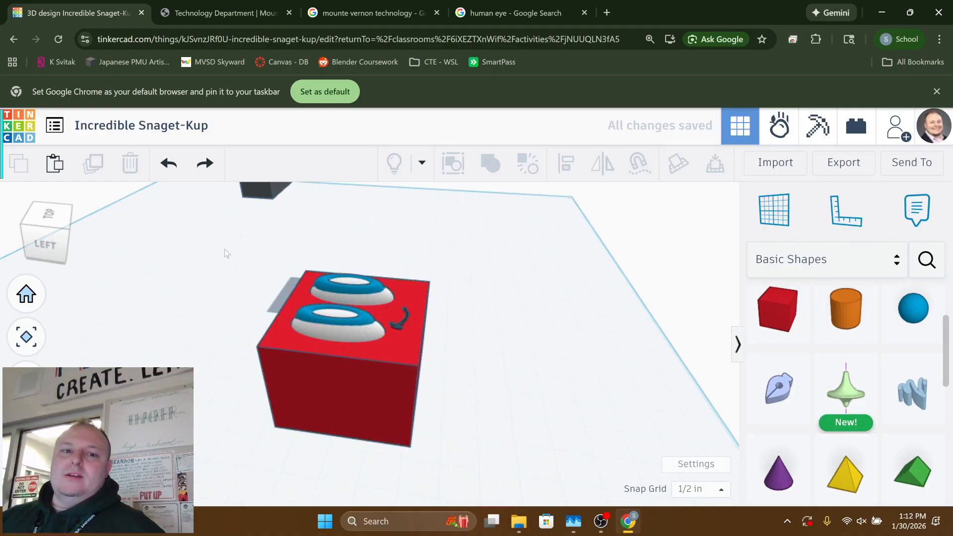
# - Select the head with all its face parts again and combine them into a Union Group
pyautogui.moveTo(397, 441); pyautogui.dragTo(402, 446)
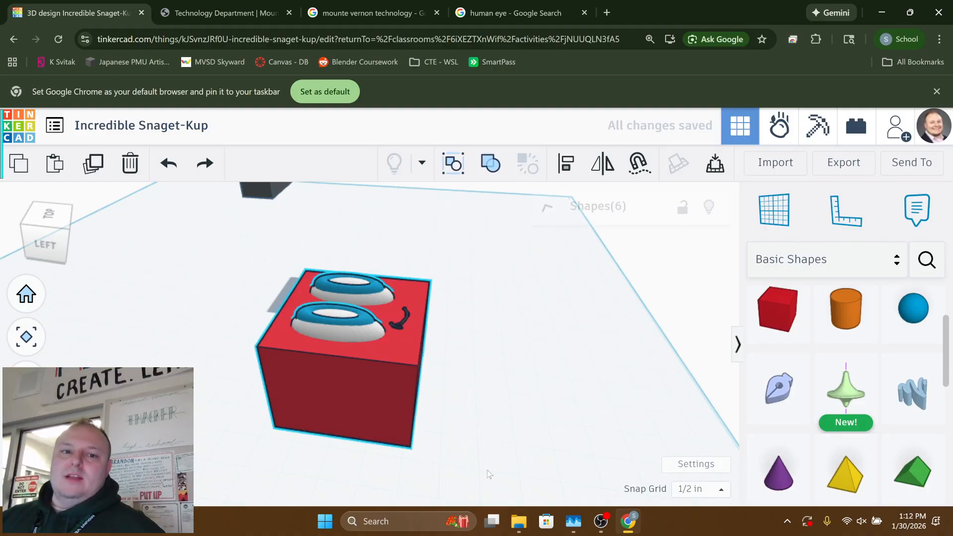
pyautogui.click(486, 164)
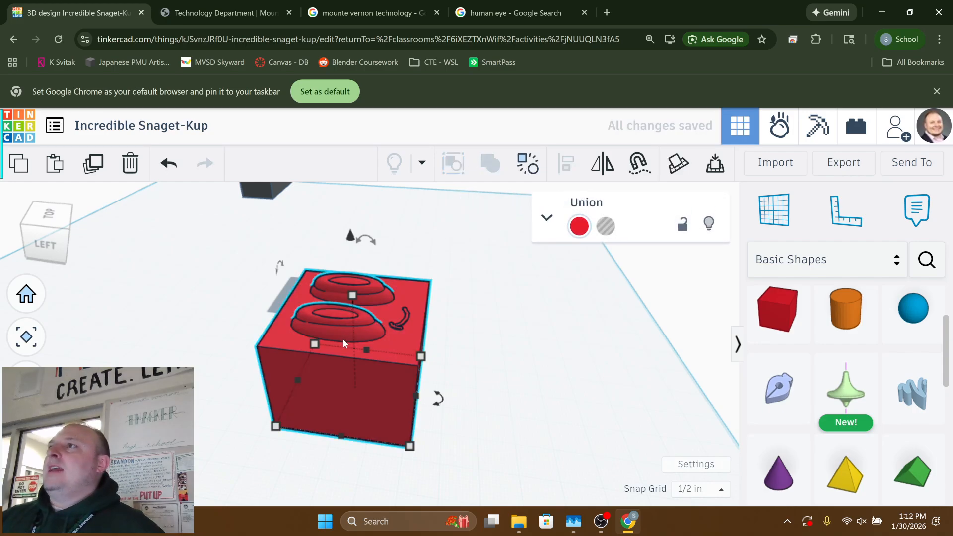
# - Undo the union, reselect the head with all its face parts, and combine them into a Bundle Group
pyautogui.scroll(1, 316, 353)
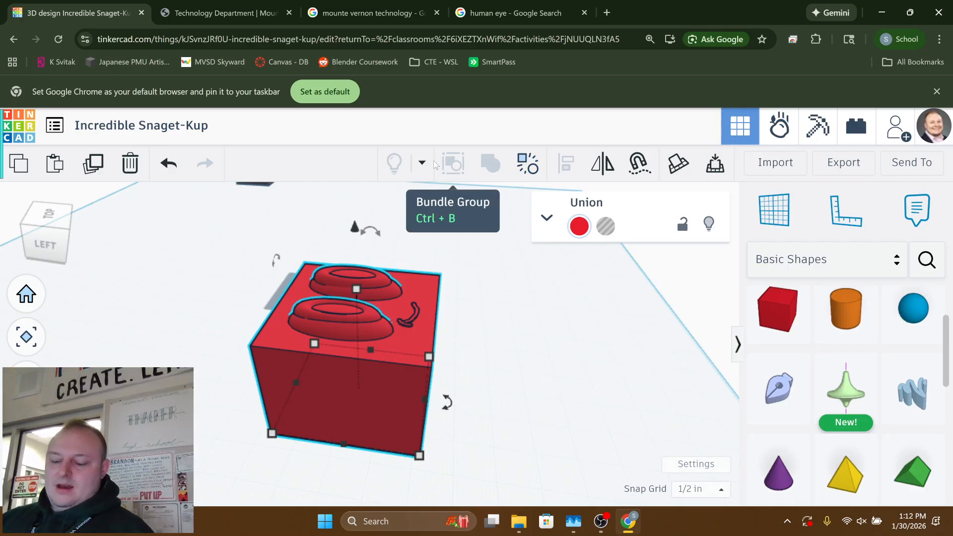
pyautogui.click(167, 165)
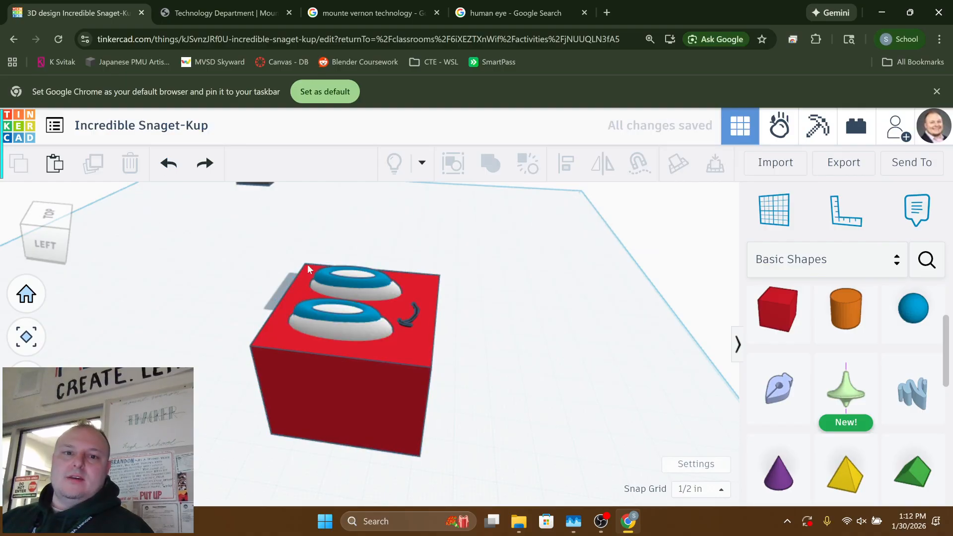
pyautogui.moveTo(416, 427); pyautogui.dragTo(515, 491)
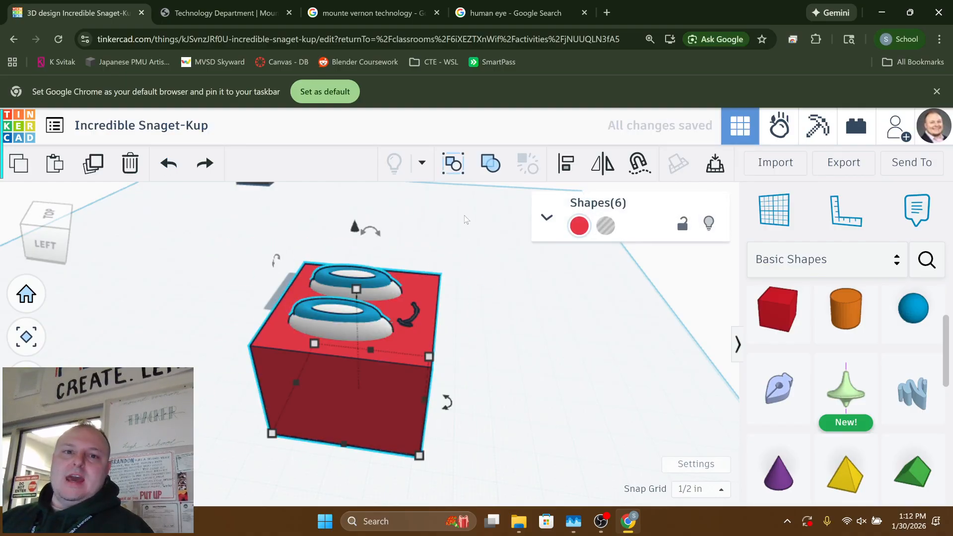
pyautogui.click(454, 164)
# - Rotate the bundled head upright so its face points toward the front of the workplane
pyautogui.moveTo(437, 214); pyautogui.dragTo(332, 271, button='right')
pyautogui.moveTo(332, 271); pyautogui.dragTo(413, 351)
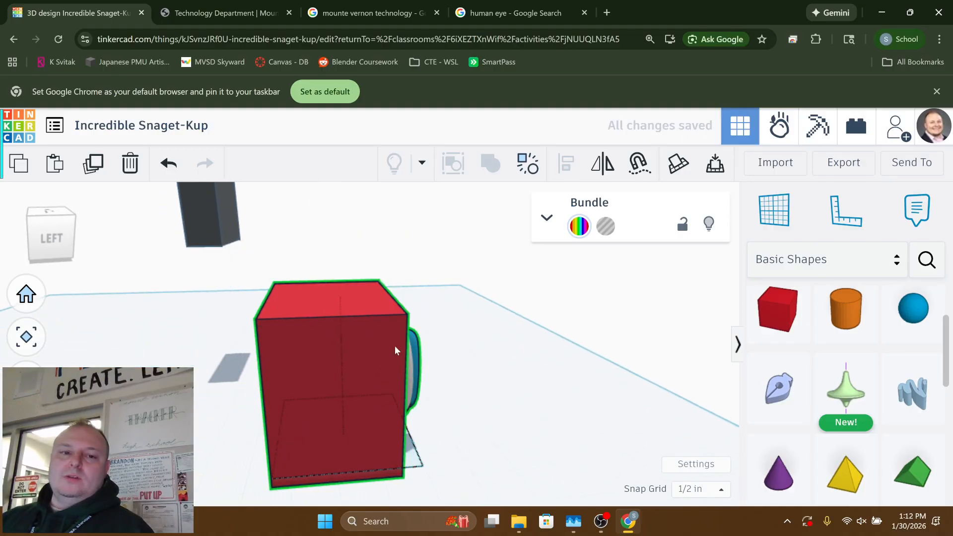
pyautogui.moveTo(395, 346); pyautogui.dragTo(269, 326, button='right')
pyautogui.moveTo(269, 325); pyautogui.dragTo(141, 343, button='middle')
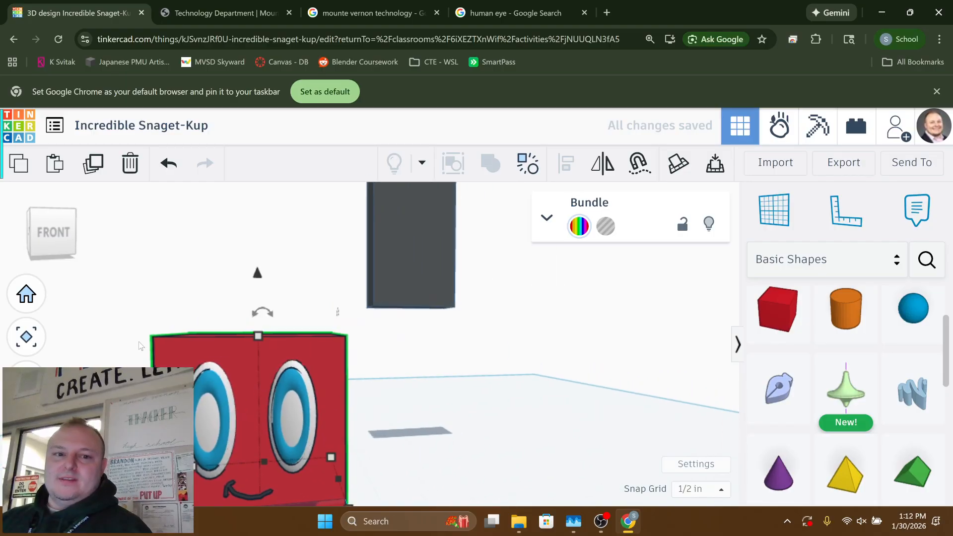
# - Raise the bundled head until it sits higher than the top of the dark gray torso
pyautogui.scroll(-4, 221, 308)
pyautogui.moveTo(239, 310); pyautogui.dragTo(254, 347, button='middle')
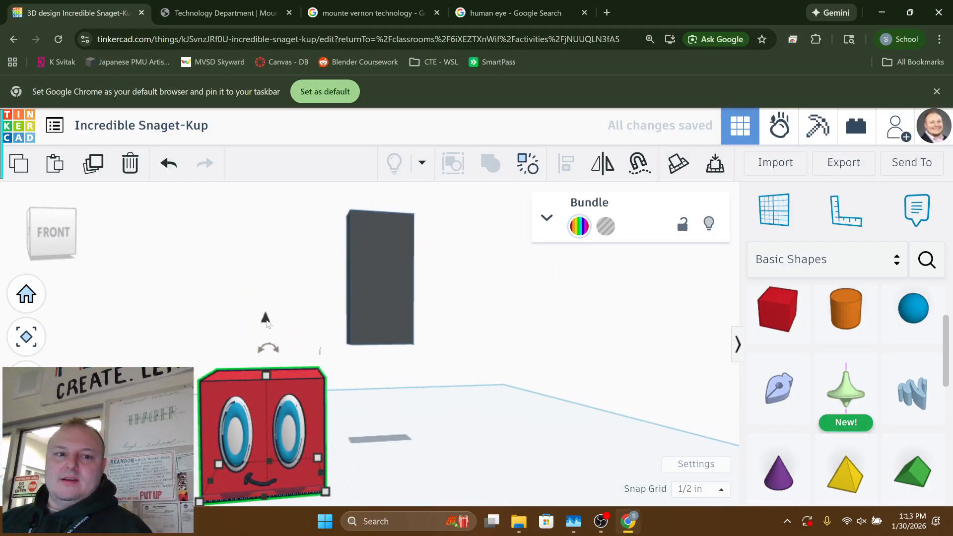
pyautogui.moveTo(266, 320); pyautogui.dragTo(287, 94)
pyautogui.moveTo(282, 244); pyautogui.dragTo(296, 367, button='middle')
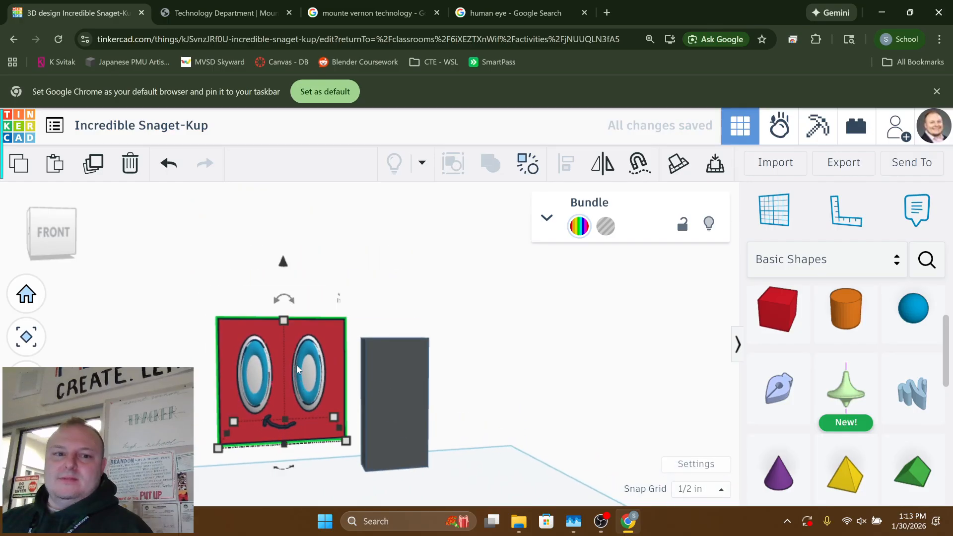
pyautogui.moveTo(294, 327); pyautogui.dragTo(309, 368, button='middle')
pyautogui.moveTo(302, 316); pyautogui.dragTo(303, 197)
# - Select the head and the torso together and align them on their left-to-right centers
pyautogui.moveTo(306, 341); pyautogui.dragTo(291, 398, button='right')
pyautogui.moveTo(290, 396); pyautogui.dragTo(228, 362, button='middle')
pyautogui.moveTo(252, 418); pyautogui.dragTo(254, 361, button='right')
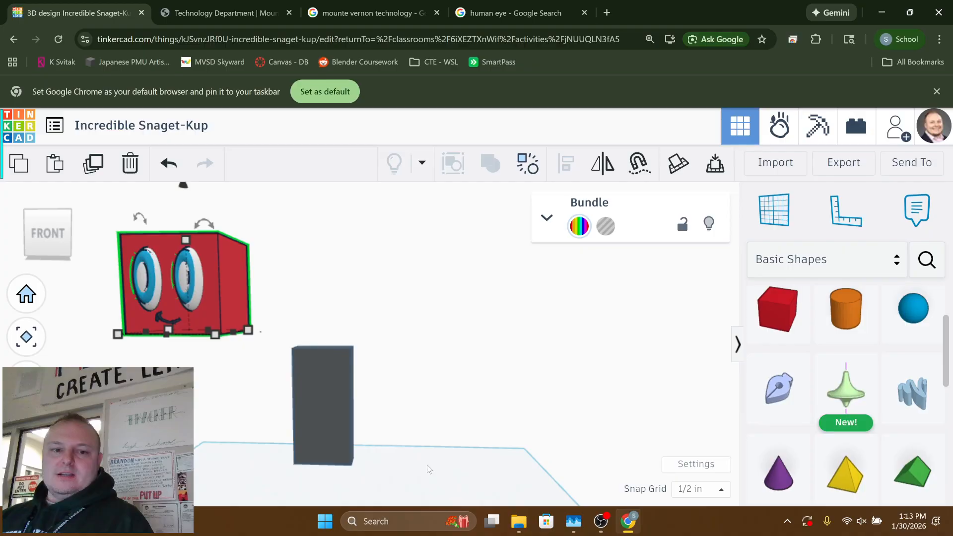
pyautogui.click(364, 457)
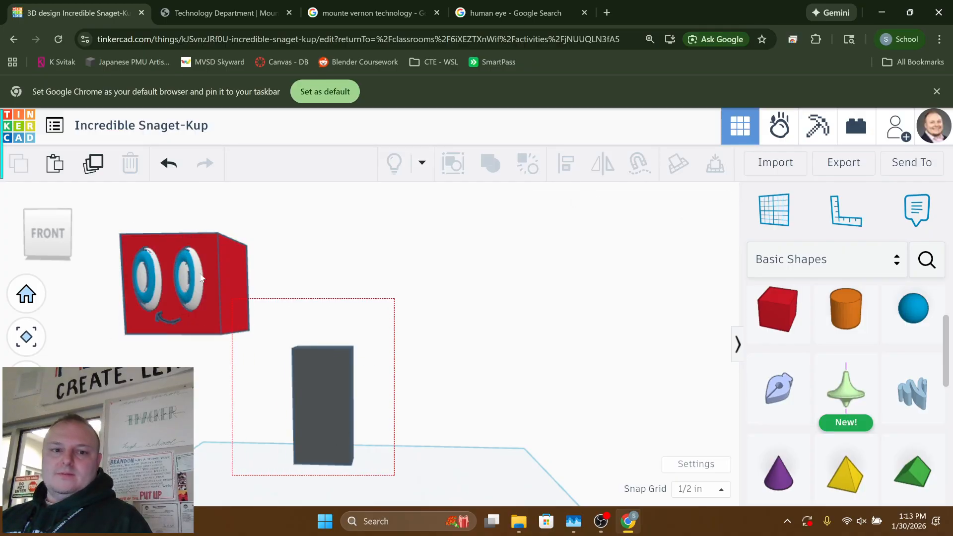
pyautogui.moveTo(202, 277); pyautogui.dragTo(108, 231)
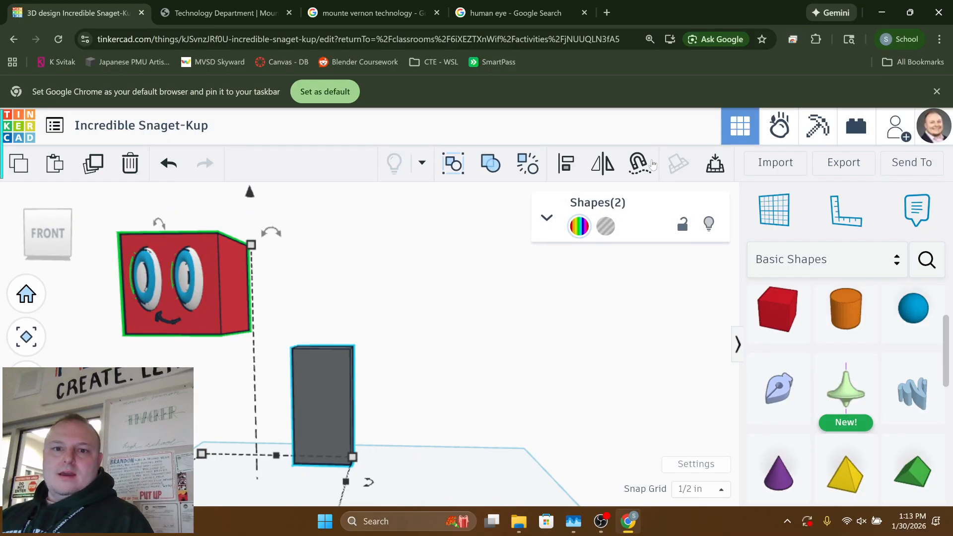
pyautogui.click(566, 168)
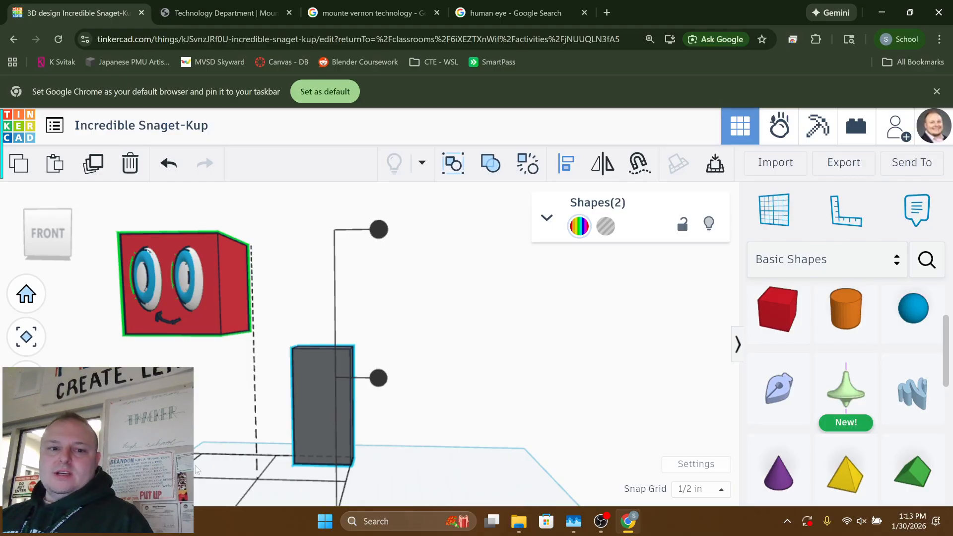
pyautogui.moveTo(311, 416); pyautogui.dragTo(341, 346, button='middle')
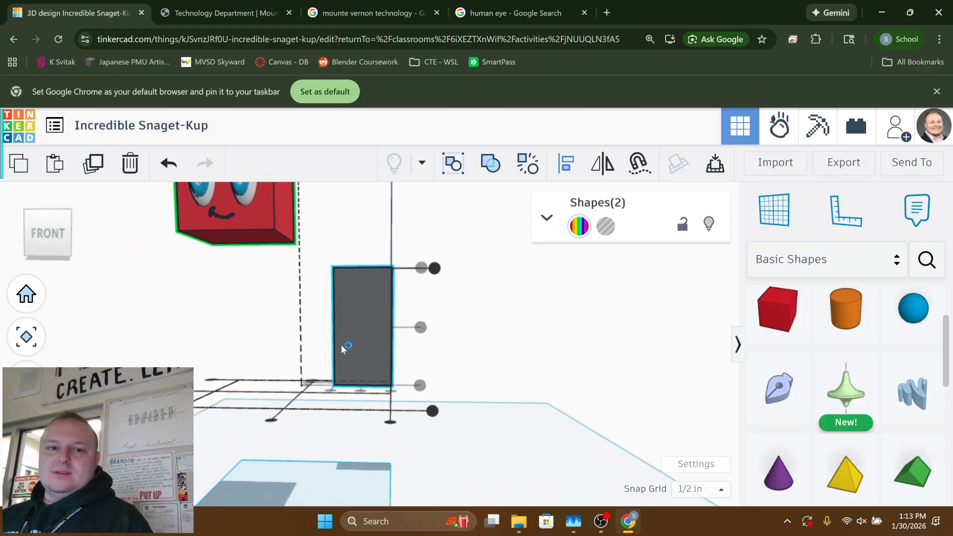
pyautogui.scroll(-1, 341, 346)
pyautogui.moveTo(461, 370); pyautogui.dragTo(588, 352, button='right')
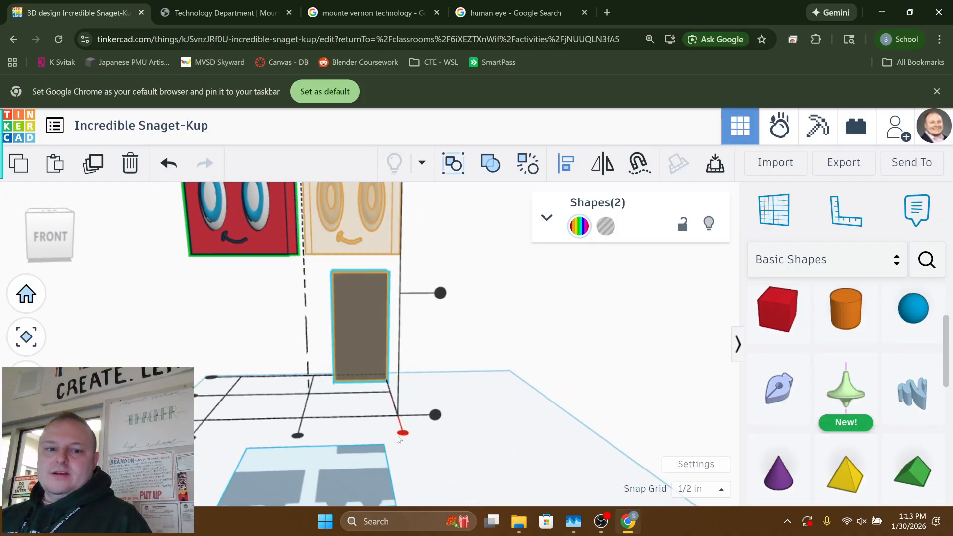
pyautogui.click(403, 433)
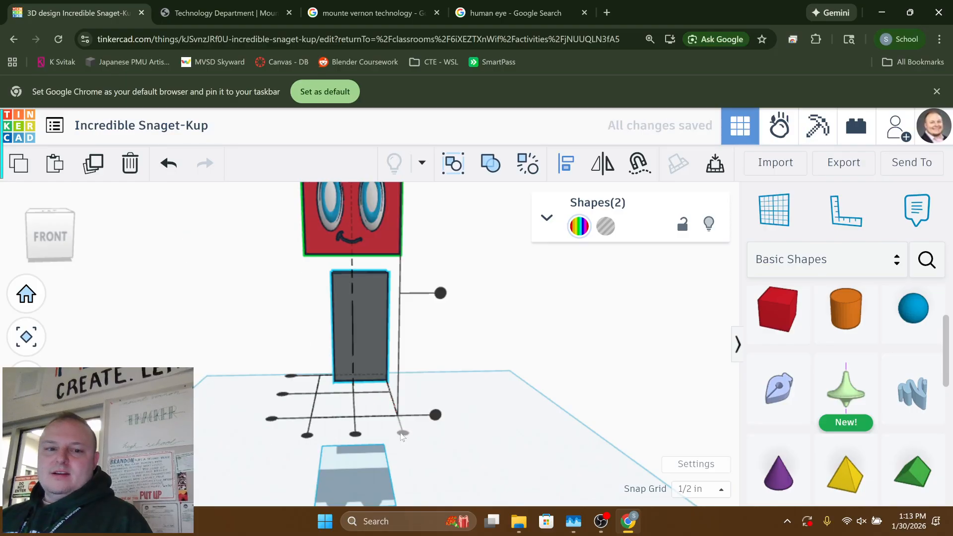
pyautogui.click(355, 435)
# - Select only the head and nudge it backward until it is centered front to back over the torso
pyautogui.moveTo(373, 418); pyautogui.dragTo(149, 418, button='right')
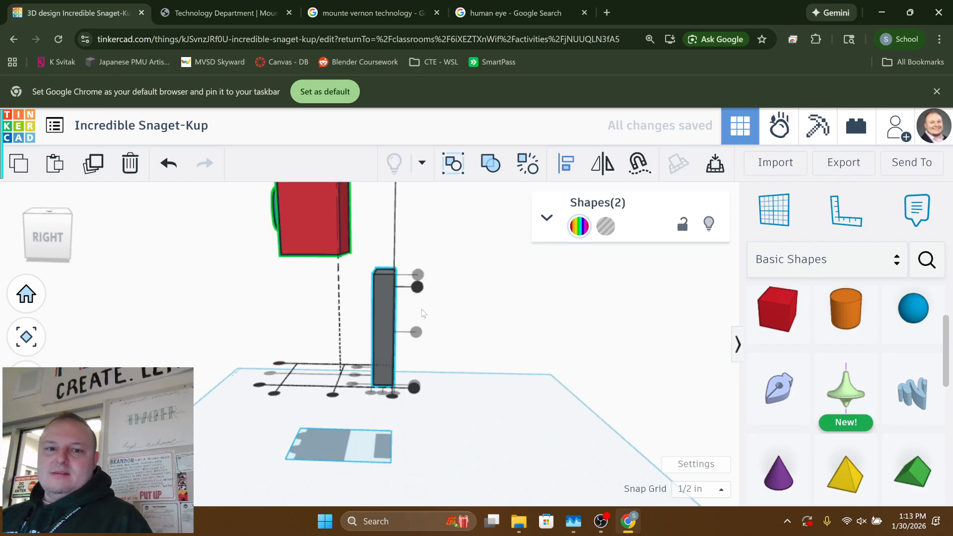
pyautogui.click(412, 290)
pyautogui.moveTo(406, 290); pyautogui.dragTo(448, 249, button='right')
pyautogui.click(449, 248)
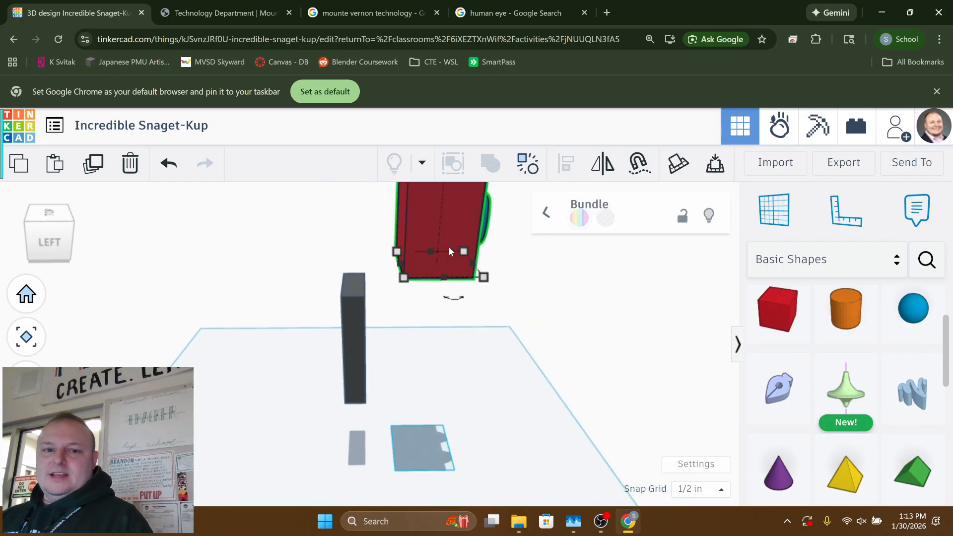
pyautogui.press('Left')
pyautogui.press('Left')
pyautogui.press('Left')
pyautogui.press('Left')
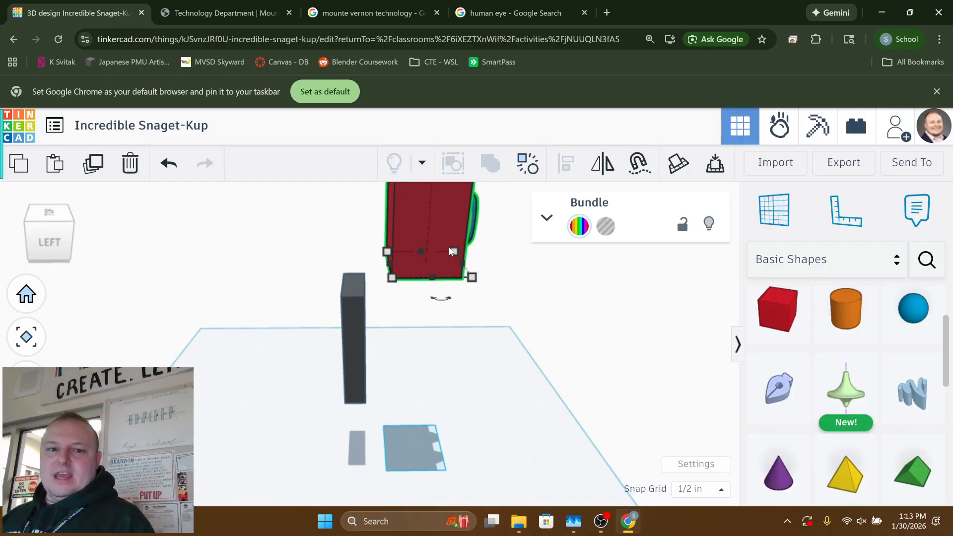
pyautogui.press('Left')
pyautogui.press('Left')
pyautogui.press('Left')
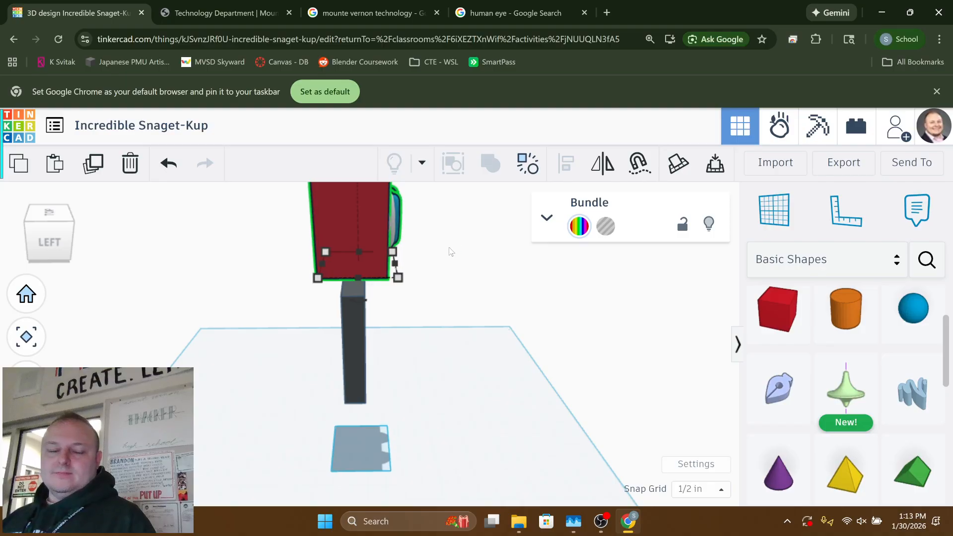
# - Lower the head onto the top of the torso, deselect it, and check the fit from the front
pyautogui.moveTo(486, 258); pyautogui.dragTo(279, 273, button='right')
pyautogui.moveTo(279, 273); pyautogui.dragTo(352, 365, button='middle')
pyautogui.moveTo(438, 360)
pyautogui.mouseDown(button='right')
pyautogui.moveTo(489, 353)
pyautogui.moveTo(437, 343)
pyautogui.mouseUp(button='right')
pyautogui.moveTo(424, 217); pyautogui.dragTo(424, 232)
pyautogui.moveTo(424, 232); pyautogui.dragTo(376, 361, button='right')
pyautogui.click(497, 409)
pyautogui.moveTo(433, 399); pyautogui.dragTo(389, 329, button='right')
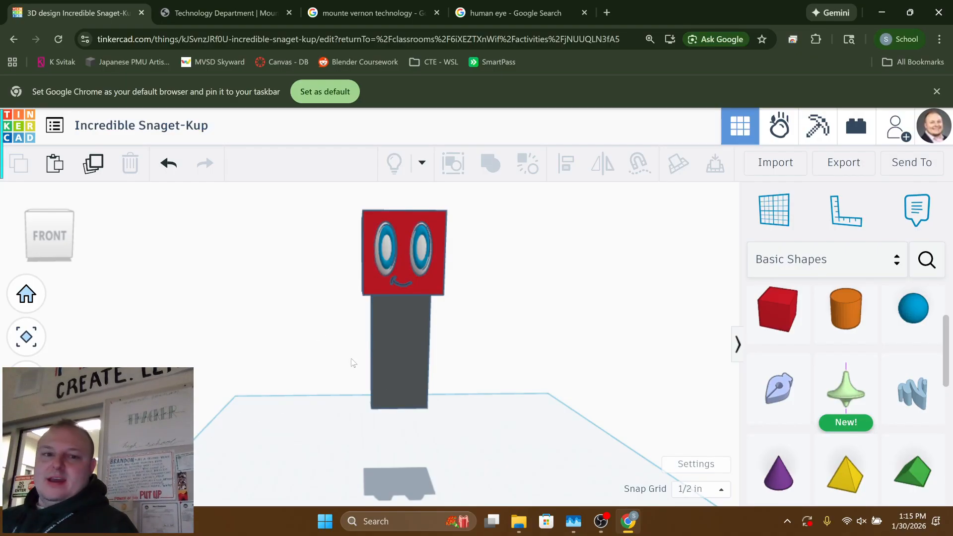
# - Add a cylinder to the workplane for a leg and move it beneath the torso
pyautogui.moveTo(351, 362); pyautogui.dragTo(547, 353, button='right')
pyautogui.moveTo(481, 377); pyautogui.dragTo(446, 380, button='right')
pyautogui.scroll(-2, 819, 380)
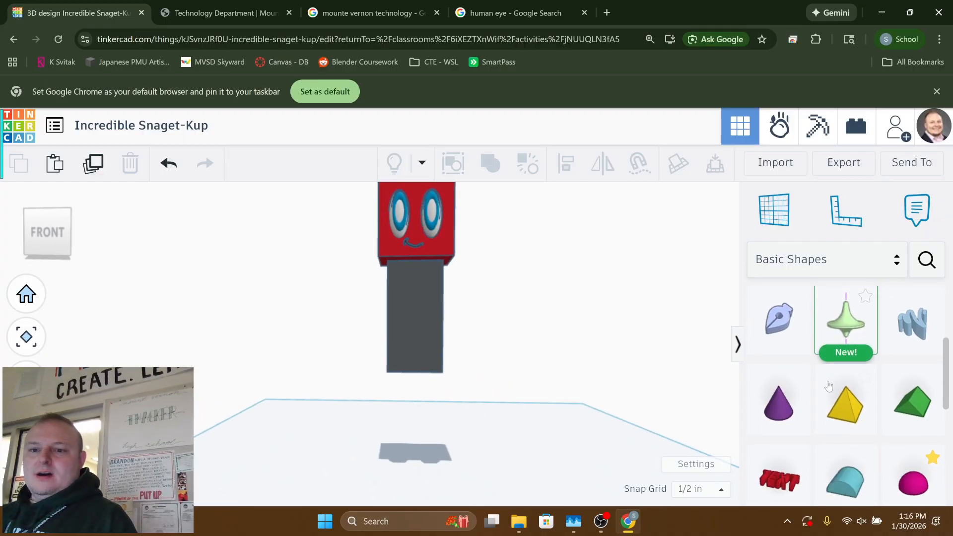
pyautogui.scroll(3, 831, 379)
pyautogui.scroll(1, 842, 354)
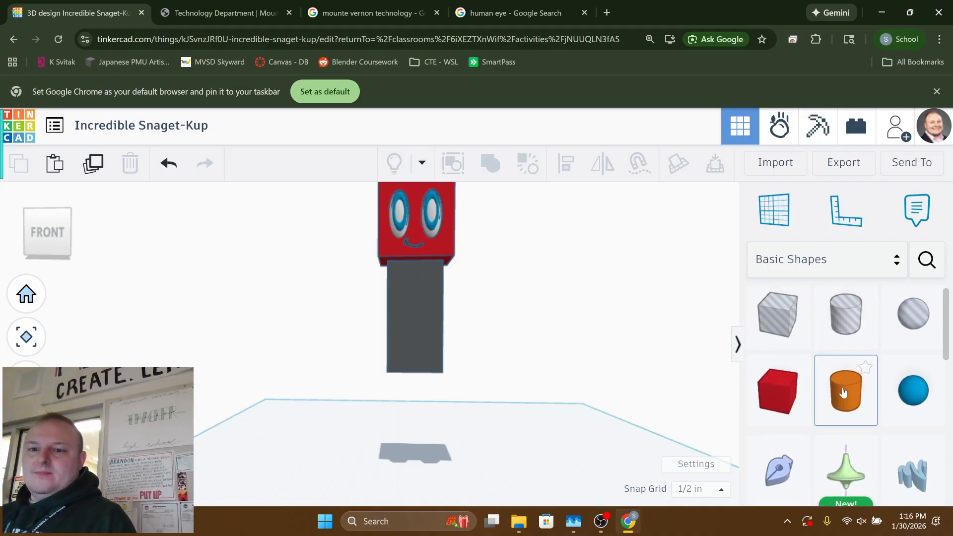
pyautogui.moveTo(843, 392); pyautogui.dragTo(386, 478)
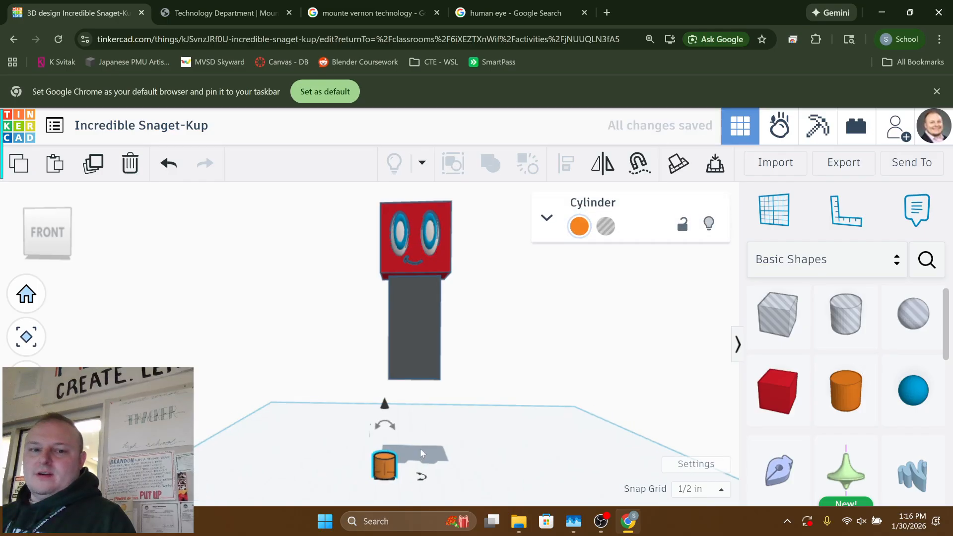
pyautogui.moveTo(420, 449); pyautogui.dragTo(625, 460, button='right')
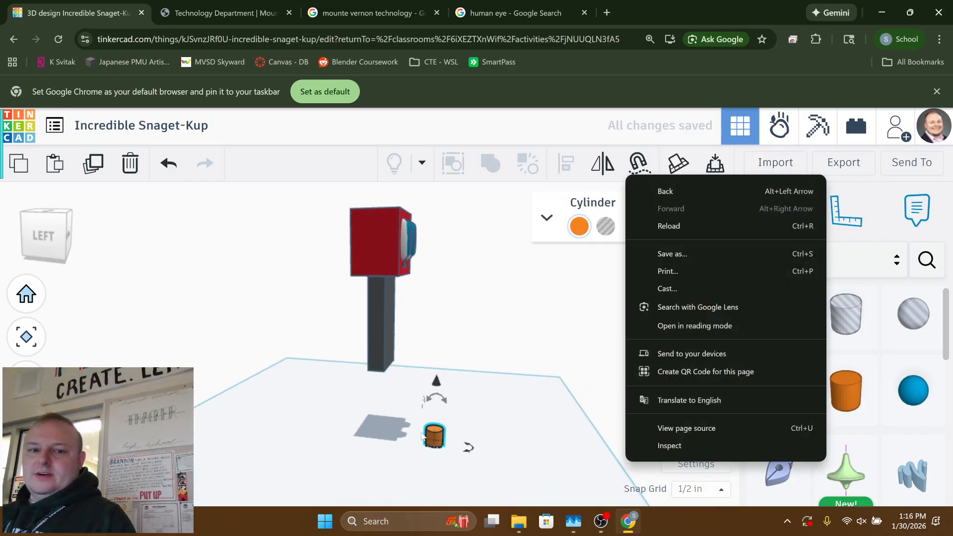
pyautogui.moveTo(434, 435); pyautogui.dragTo(379, 425)
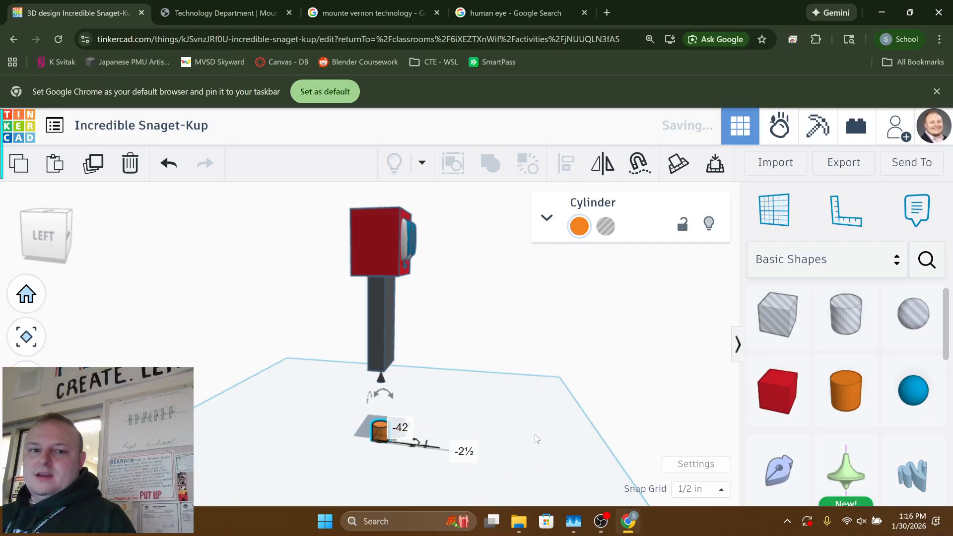
# - Align the cylinder with the torso, centered front to back and flush with the torso's left edge
pyautogui.moveTo(380, 425); pyautogui.dragTo(319, 426, button='right')
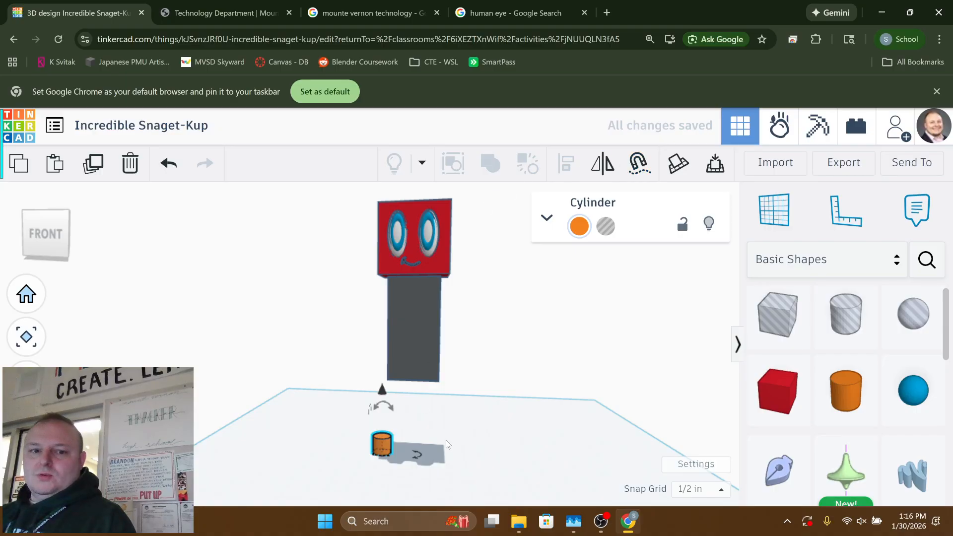
pyautogui.moveTo(363, 217); pyautogui.dragTo(362, 220, button='right')
pyautogui.scroll(-2, 360, 246)
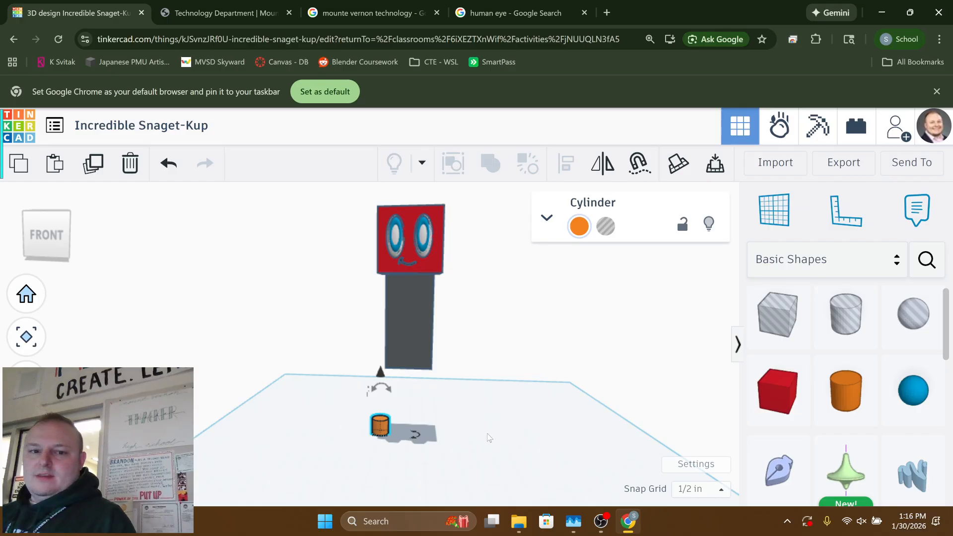
pyautogui.moveTo(475, 458); pyautogui.dragTo(334, 288)
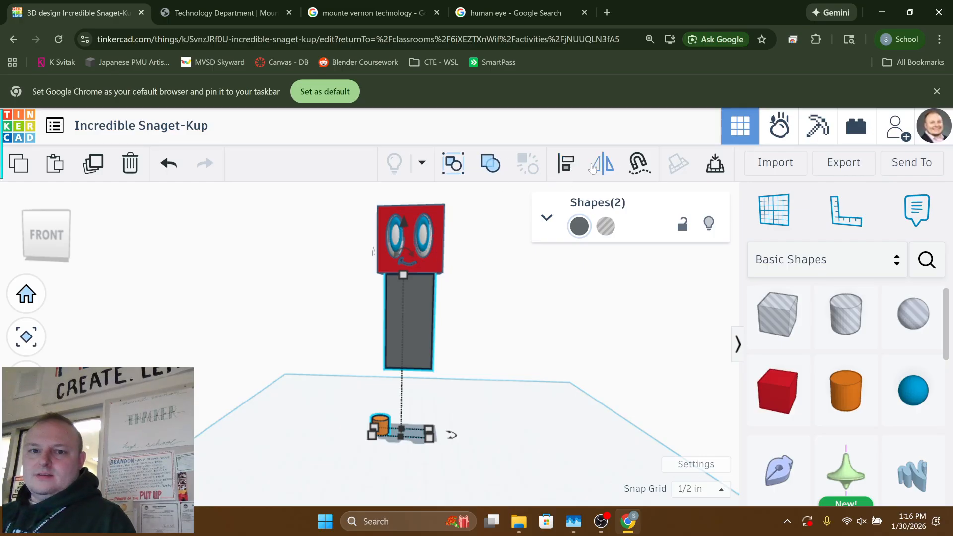
pyautogui.click(612, 165)
pyautogui.moveTo(428, 423); pyautogui.dragTo(357, 434, button='right')
pyautogui.click(360, 412)
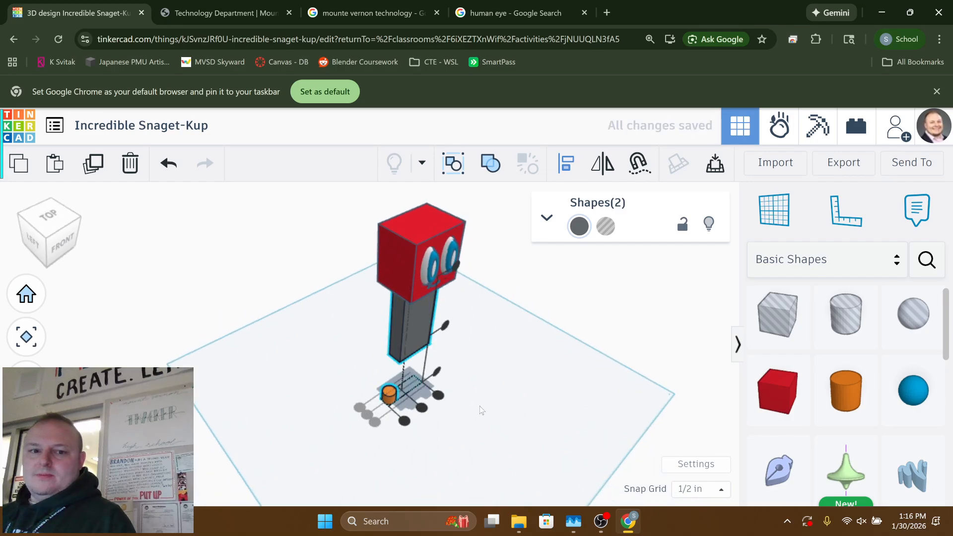
pyautogui.moveTo(480, 406); pyautogui.dragTo(413, 412, button='right')
pyautogui.click(403, 437)
pyautogui.press('l')
pyautogui.click(384, 440)
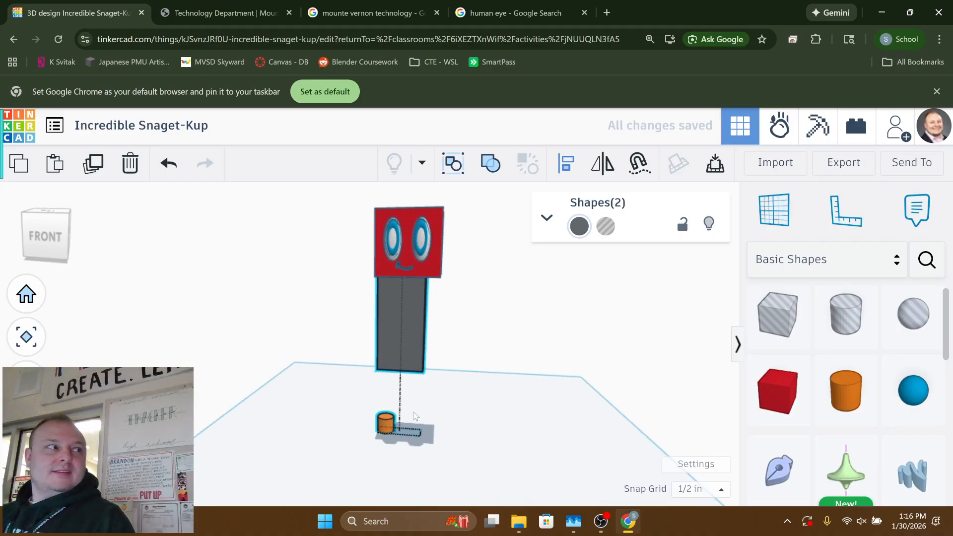
# - Select only the orange cylinder, stretch its height to about 25½ in, and deselect it
pyautogui.press('l')
pyautogui.moveTo(445, 432); pyautogui.dragTo(571, 422, button='right')
pyautogui.click(413, 454)
pyautogui.moveTo(412, 451); pyautogui.dragTo(383, 418, button='right')
pyautogui.click(386, 420)
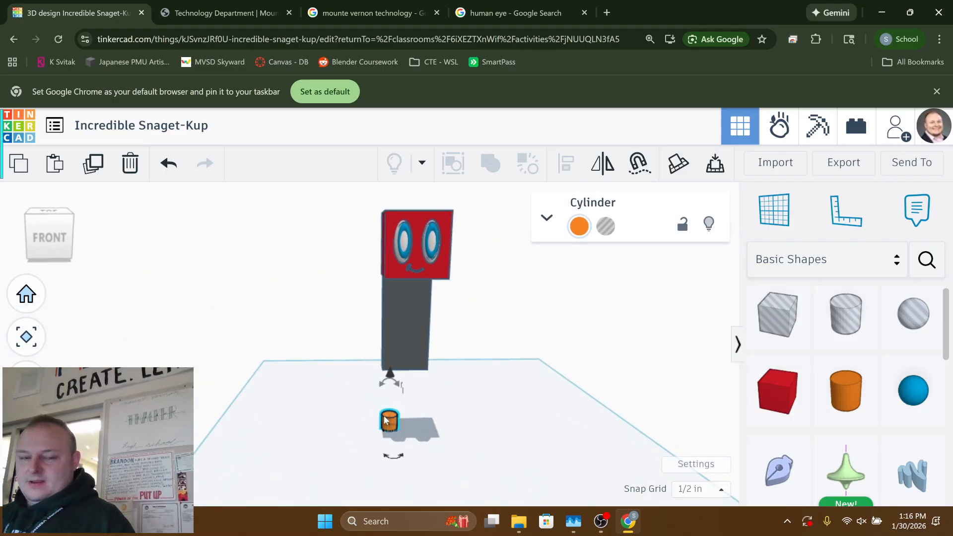
pyautogui.moveTo(389, 414); pyautogui.dragTo(380, 442, button='right')
pyautogui.moveTo(381, 443); pyautogui.dragTo(385, 417)
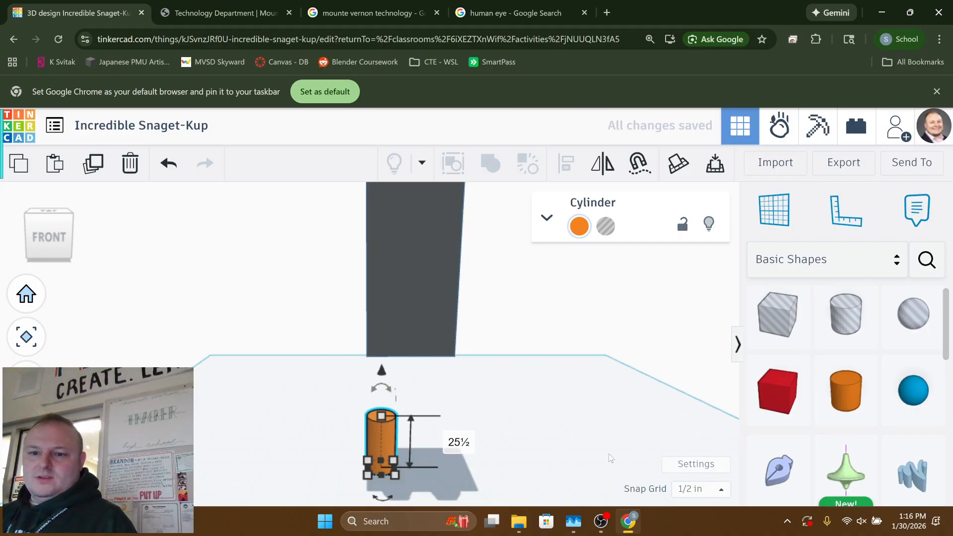
pyautogui.click(400, 475)
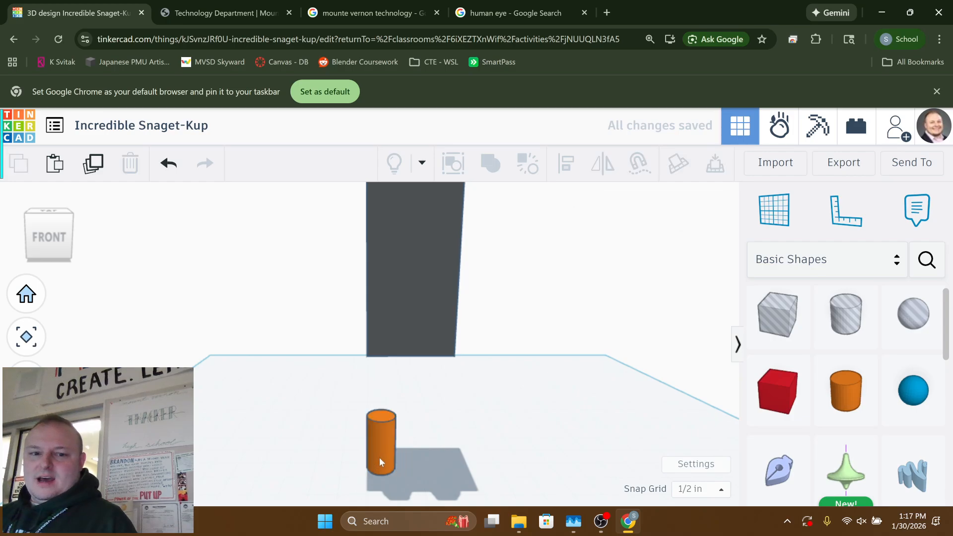
# - Duplicate the orange leg cylinder and shift the copy right, beneath the torso's right side
pyautogui.click(380, 462)
pyautogui.hotkey('ctrl', 'd')
pyautogui.moveTo(379, 462); pyautogui.dragTo(386, 461)
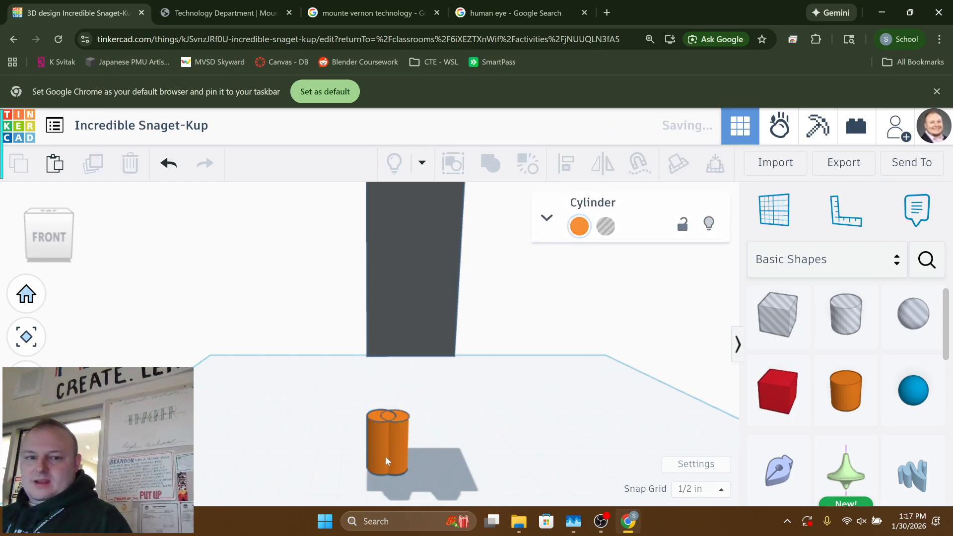
pyautogui.press('Left')
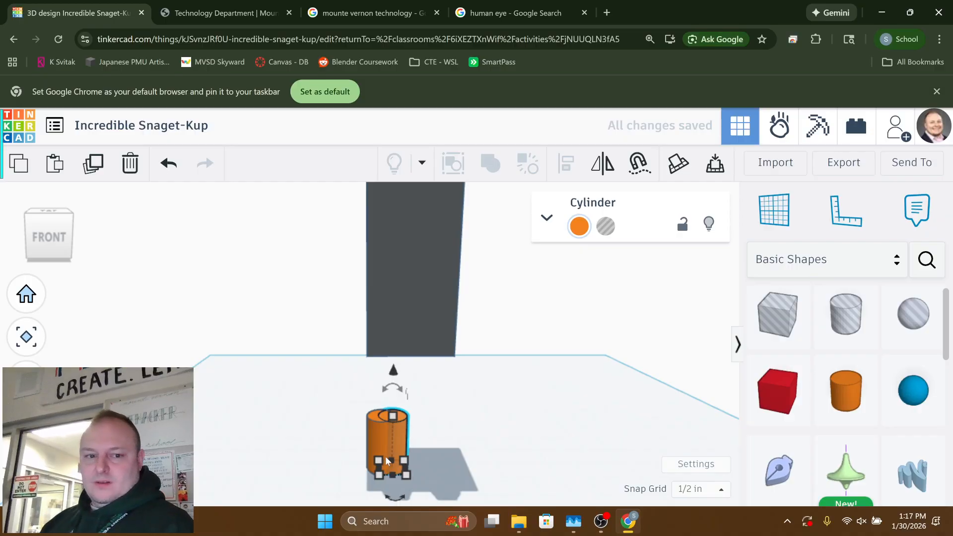
pyautogui.press('Right')
pyautogui.press('Right')
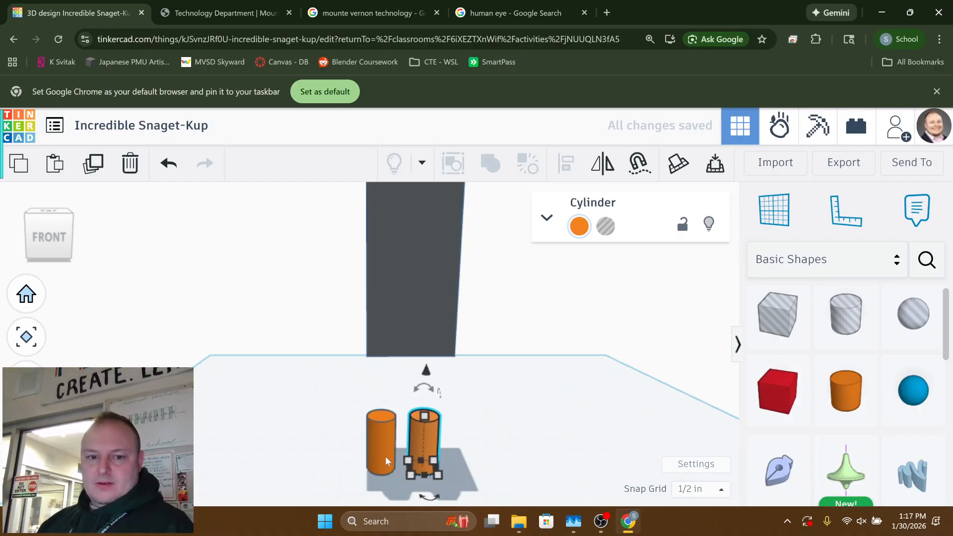
pyautogui.press('Right')
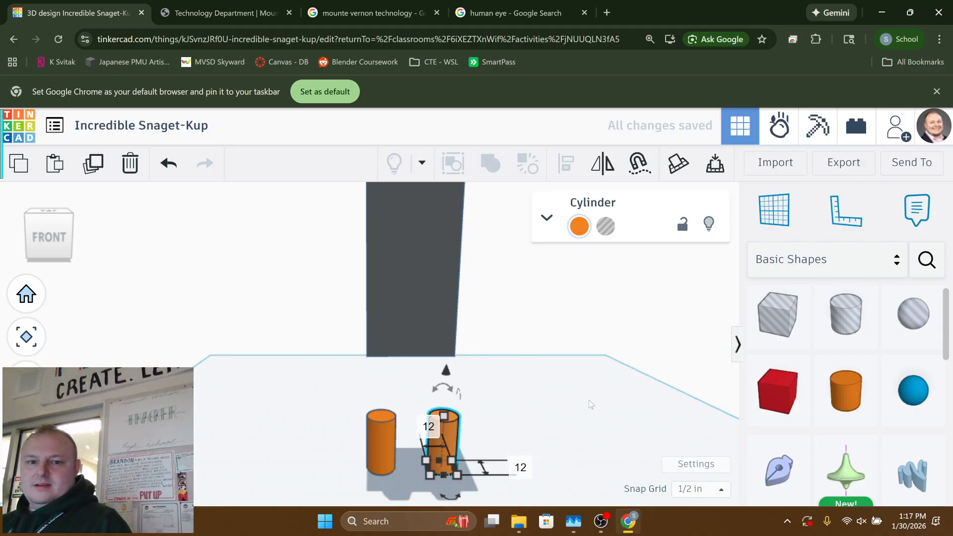
# - Add a sphere on top of the left leg cylinder, sink it partway into the cylinder, and color it black
pyautogui.moveTo(423, 424); pyautogui.dragTo(578, 430, button='right')
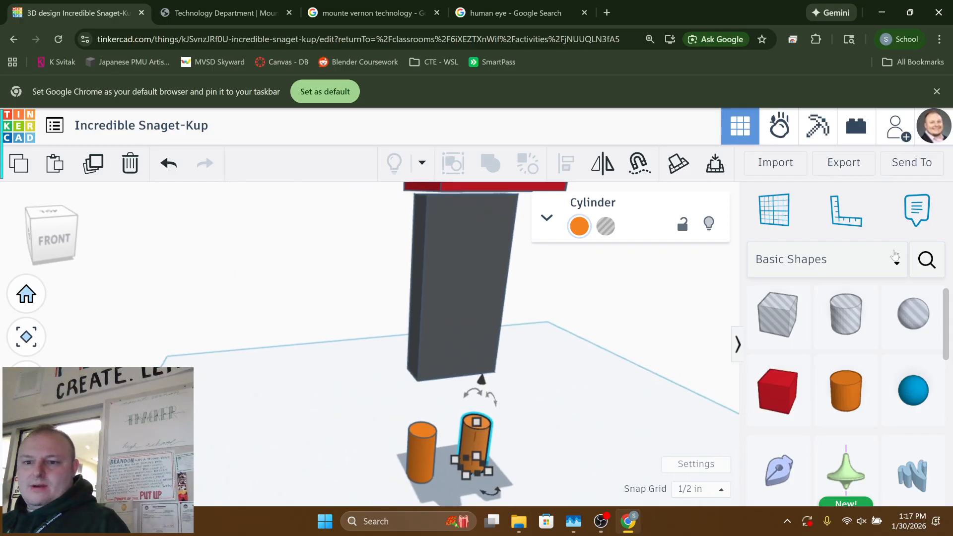
pyautogui.moveTo(908, 375); pyautogui.dragTo(422, 430)
pyautogui.moveTo(423, 432); pyautogui.dragTo(291, 427, button='right')
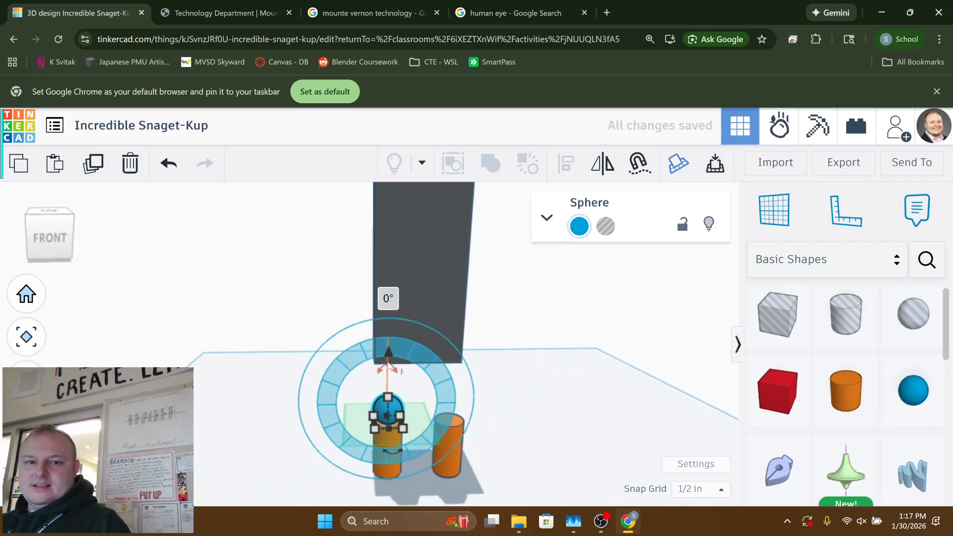
pyautogui.moveTo(387, 351); pyautogui.dragTo(388, 364)
pyautogui.click(580, 226)
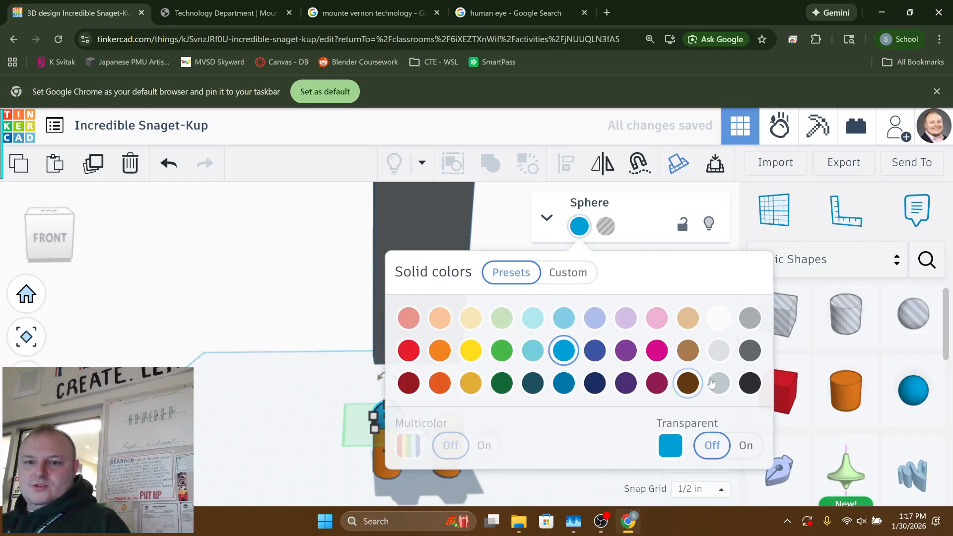
pyautogui.click(747, 385)
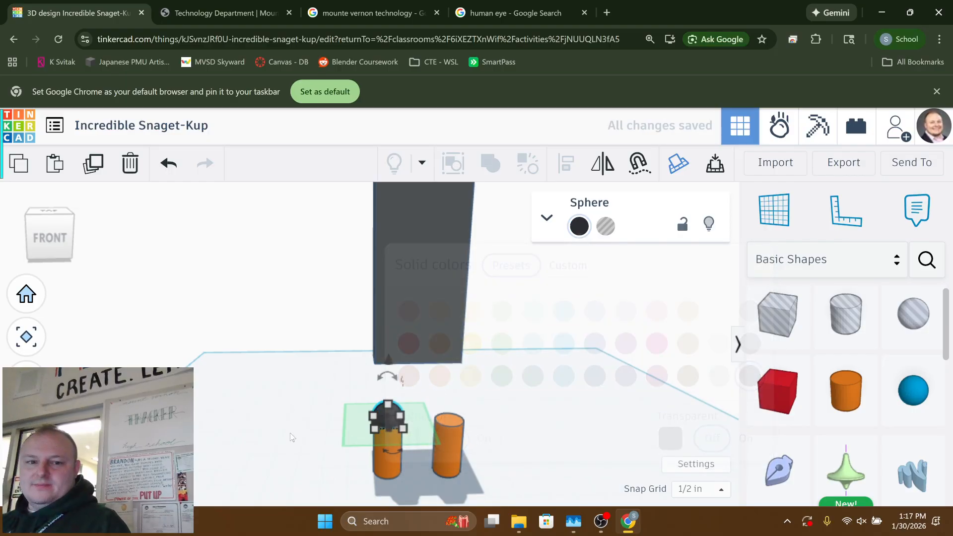
pyautogui.moveTo(292, 436); pyautogui.dragTo(495, 387, button='right')
pyautogui.click(280, 449)
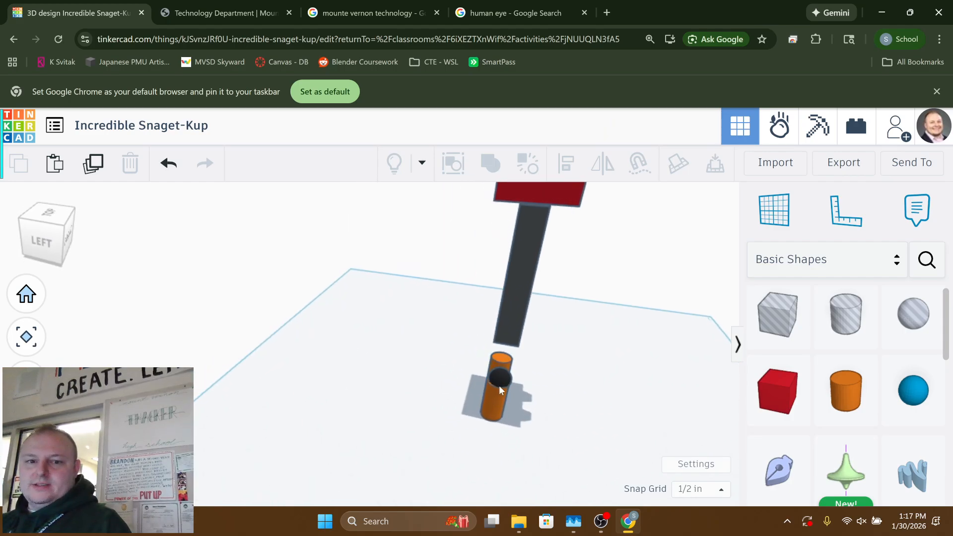
# - Duplicate the black sphere and move the copy onto the top of the right leg cylinder
pyautogui.click(502, 377)
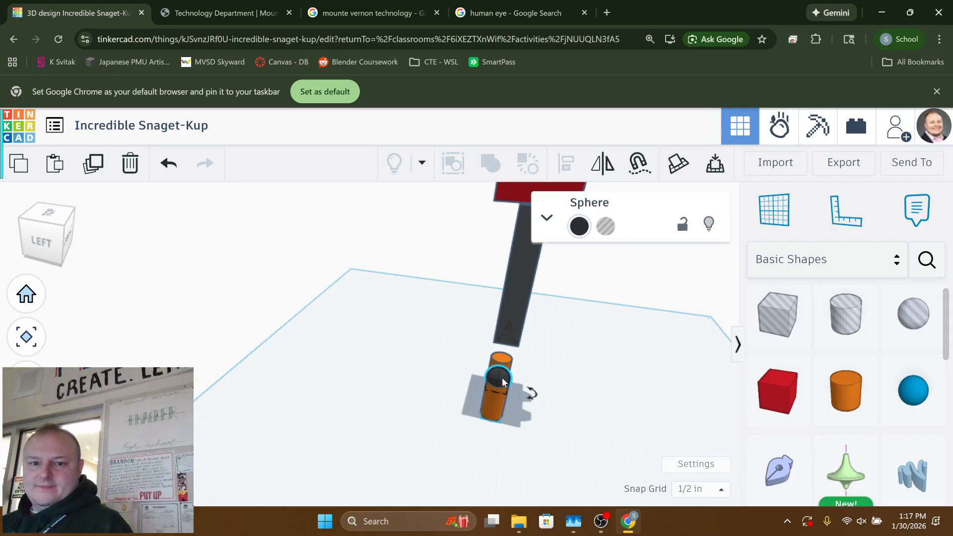
pyautogui.moveTo(541, 431); pyautogui.dragTo(336, 403, button='right')
pyautogui.click(333, 403)
pyautogui.click(415, 409)
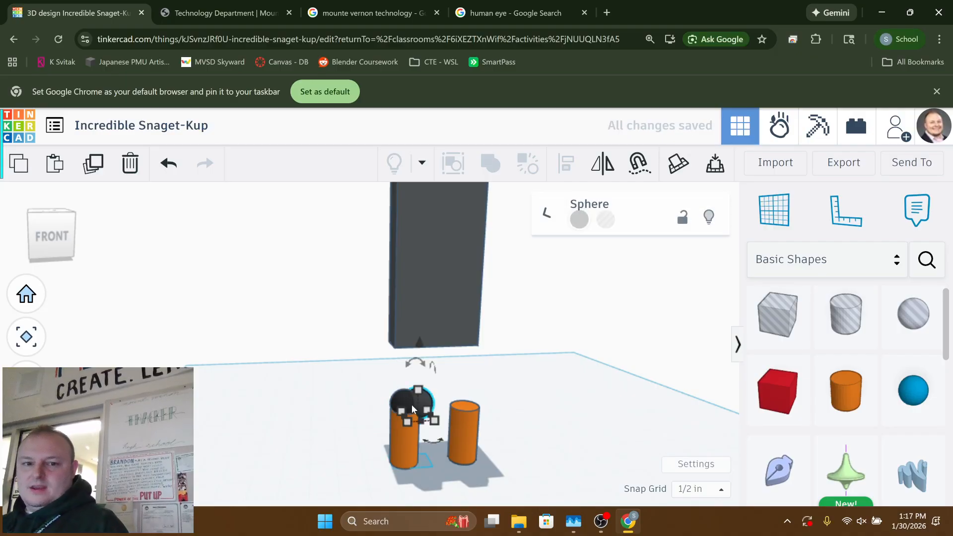
pyautogui.press('Right')
pyautogui.press('Right')
pyautogui.press('Right')
pyautogui.press('Right')
pyautogui.press('Right')
pyautogui.press('Right')
pyautogui.press('Right')
pyautogui.press('Right')
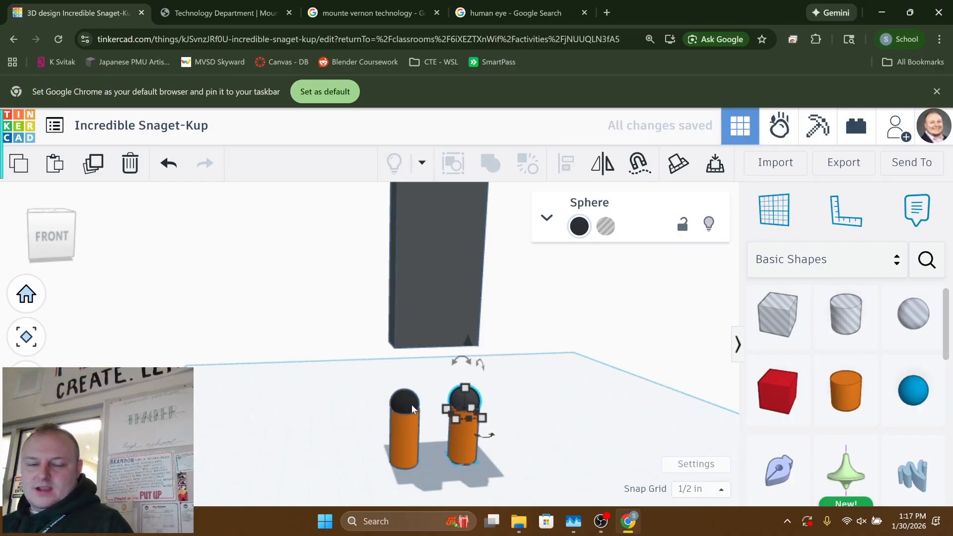
pyautogui.click(328, 418)
# - Duplicate both orange leg cylinders together and shift the copies left until they line up with the originals
pyautogui.moveTo(327, 418)
pyautogui.mouseDown(button='right')
pyautogui.moveTo(299, 397)
pyautogui.moveTo(324, 404)
pyautogui.mouseUp(button='right')
pyautogui.click(387, 396)
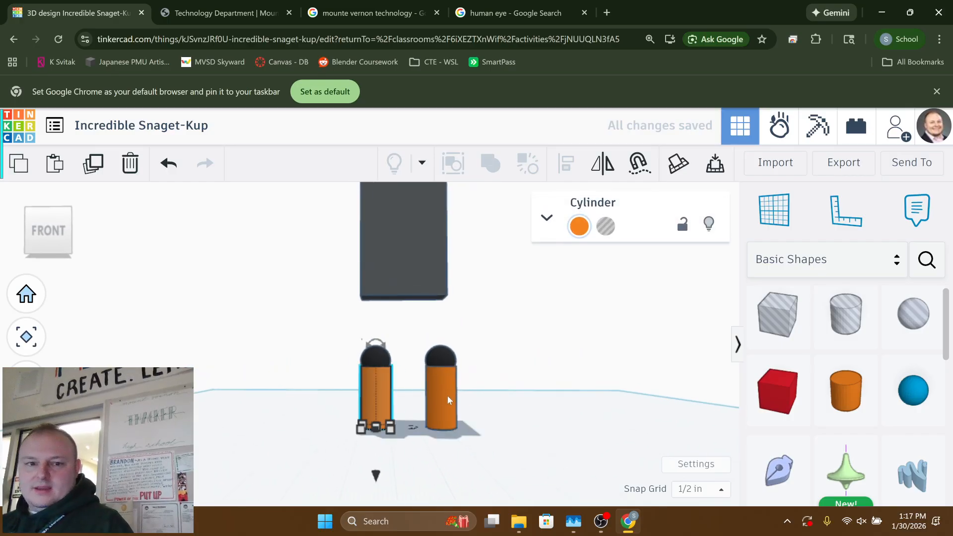
pyautogui.keyDown('shift'); pyautogui.click(447, 397); pyautogui.keyUp('shift')
pyautogui.hotkey('ctrl', 'd')
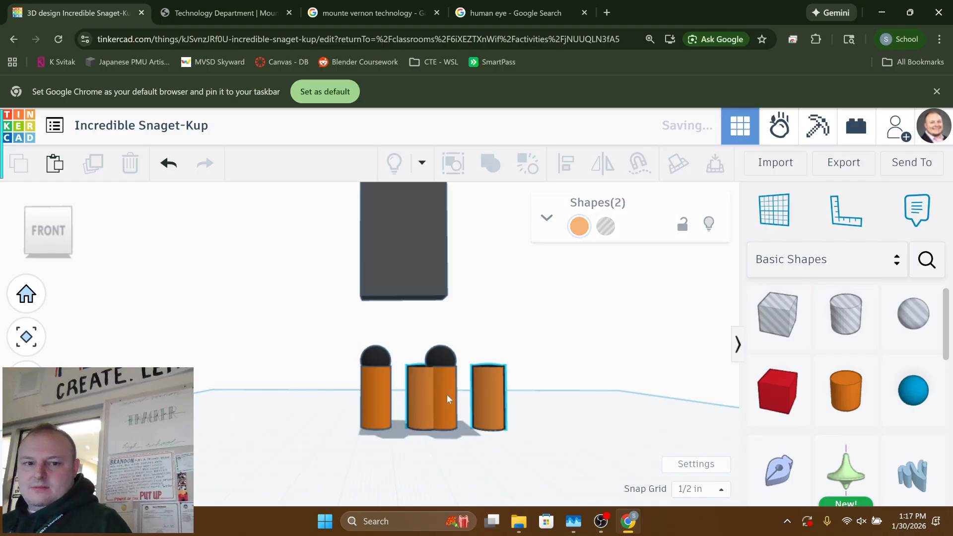
pyautogui.press('Left')
pyautogui.press('Left')
pyautogui.press('Left')
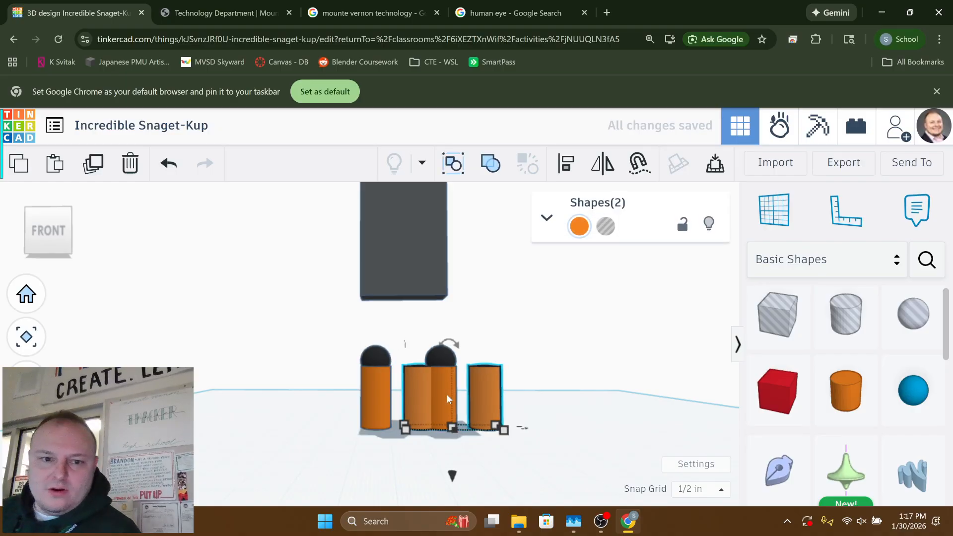
pyautogui.press('Left')
pyautogui.press('Left')
pyautogui.press('Left')
pyautogui.press('Left')
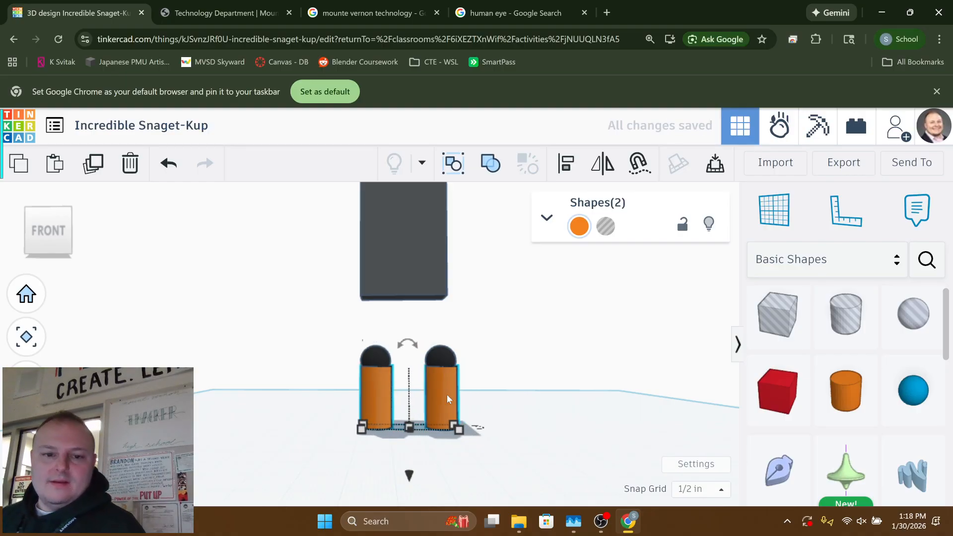
# - Raise the two copied cylinders above the black spheres to form the upper legs meeting the torso, and deselect them
pyautogui.moveTo(409, 476); pyautogui.dragTo(411, 403)
pyautogui.moveTo(579, 362); pyautogui.dragTo(549, 361, button='right')
pyautogui.click(538, 379)
# - Nudge the dark gray torso slightly right over the legs and deselect it
pyautogui.click(447, 274)
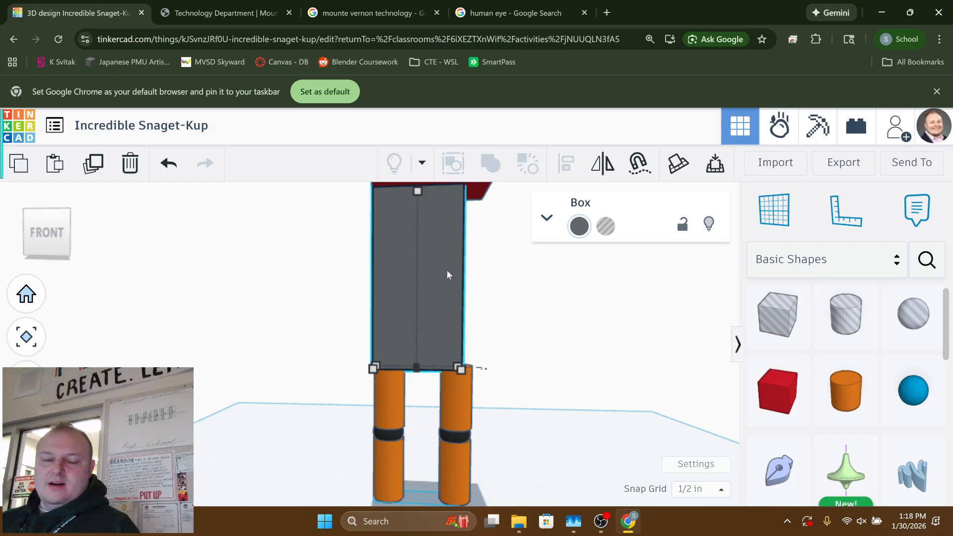
pyautogui.moveTo(447, 274); pyautogui.dragTo(444, 305, button='right')
pyautogui.press('Right')
pyautogui.press('Right')
pyautogui.press('Right')
pyautogui.press('Right')
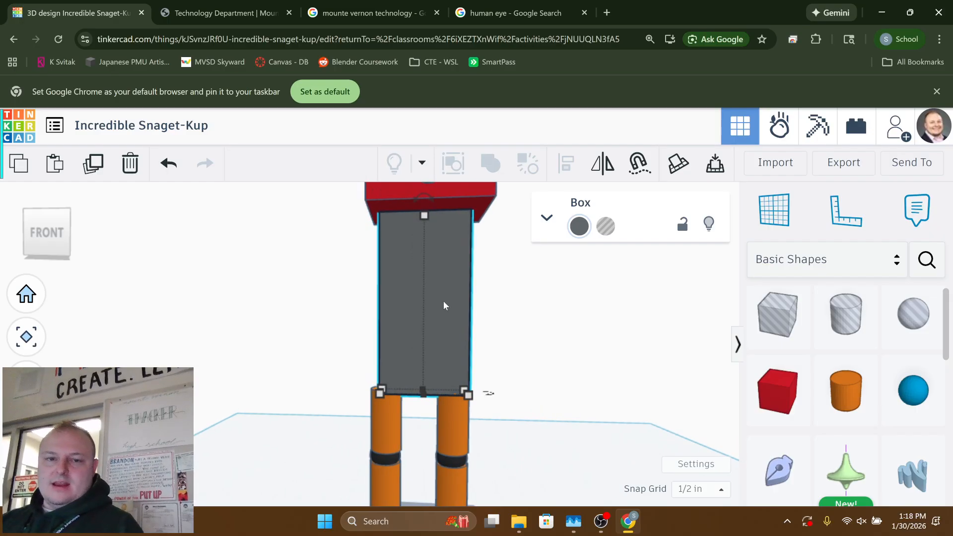
pyautogui.click(304, 311)
# - Align the torso and the head bundle so they are centered left to right
pyautogui.scroll(-1, 301, 307)
pyautogui.scroll(-3, 317, 321)
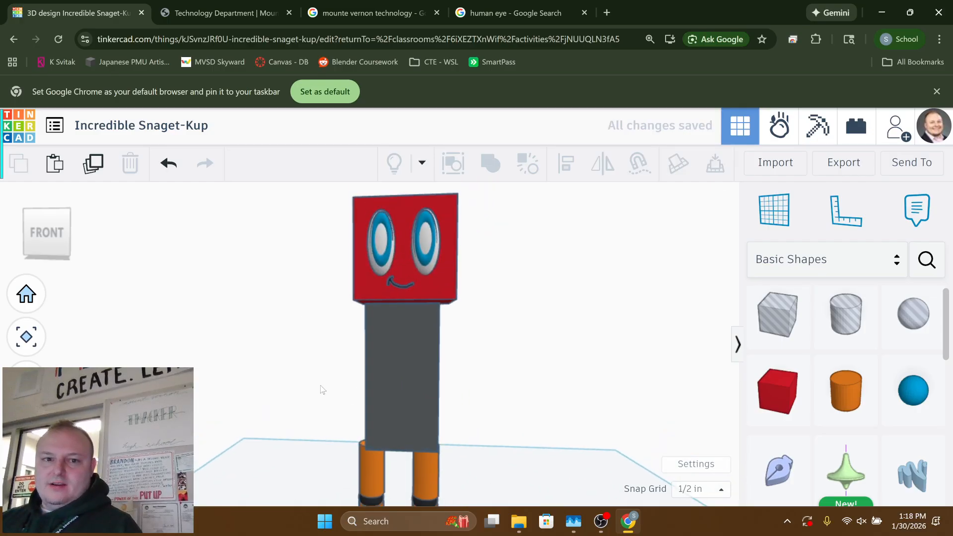
pyautogui.click(397, 330)
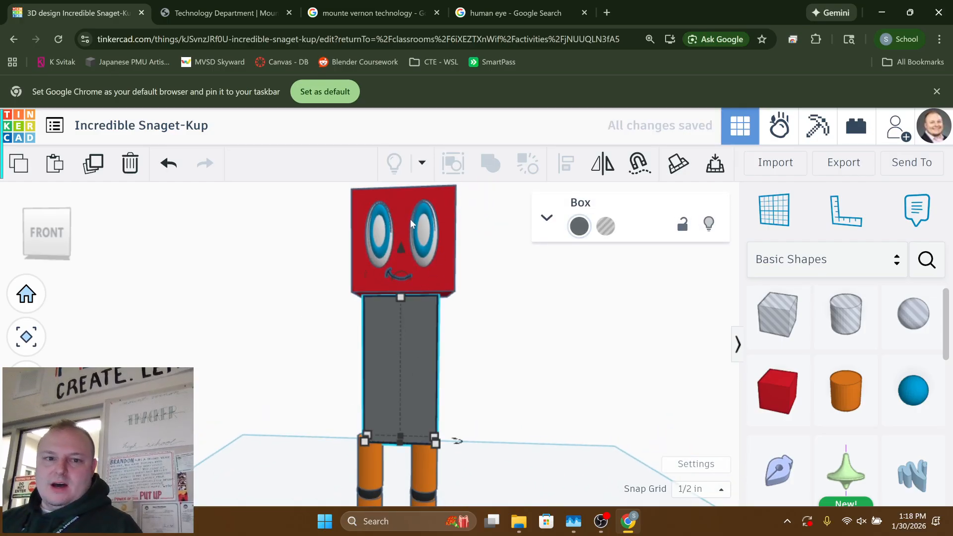
pyautogui.keyDown('shift'); pyautogui.click(397, 204); pyautogui.keyUp('shift')
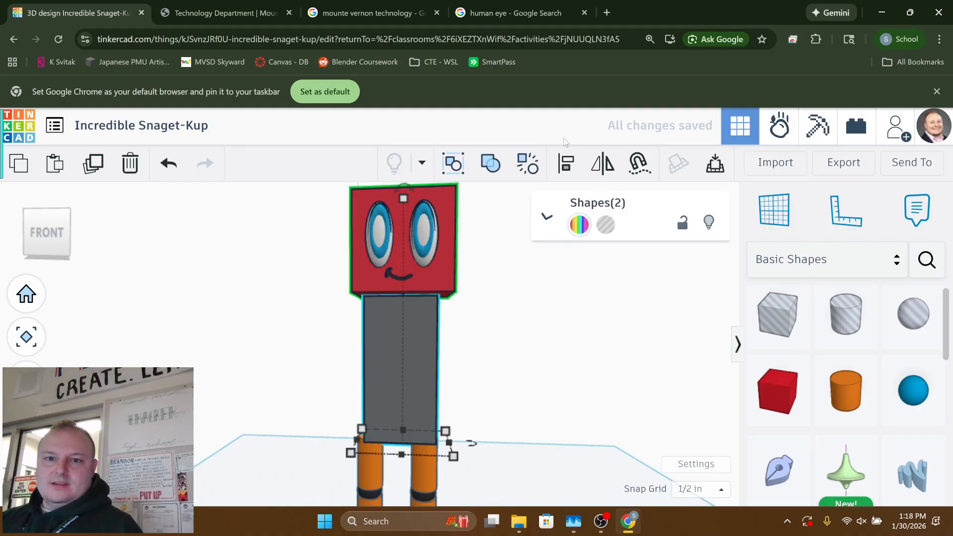
pyautogui.click(567, 170)
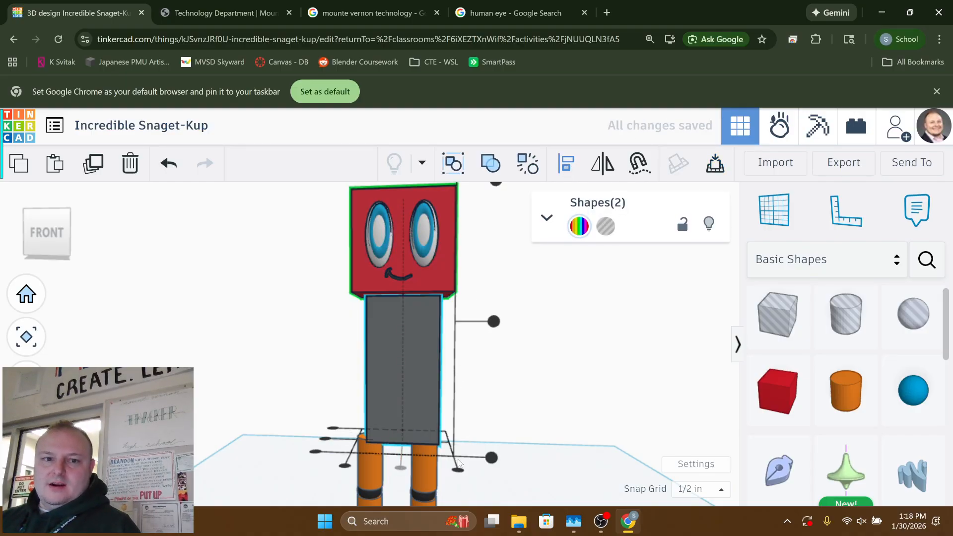
pyautogui.click(586, 442)
# - Select all six leg shapes and nudge them right beneath the torso
pyautogui.moveTo(547, 439); pyautogui.dragTo(551, 364, button='middle')
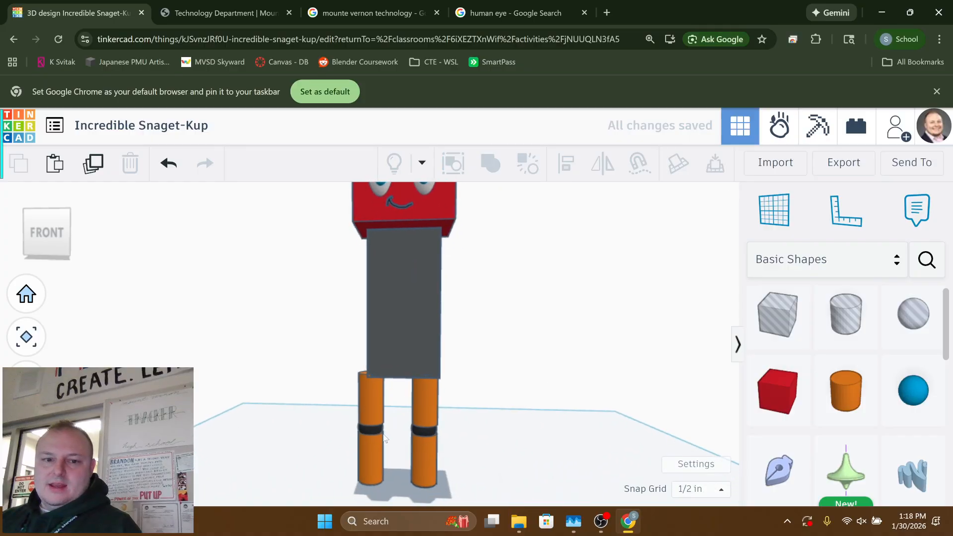
pyautogui.moveTo(482, 506); pyautogui.dragTo(481, 502)
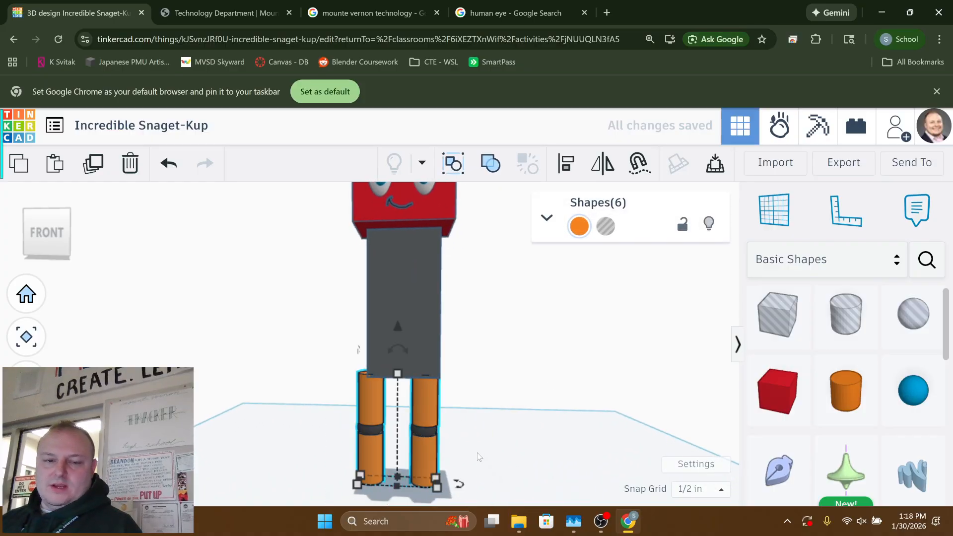
pyautogui.press('Right')
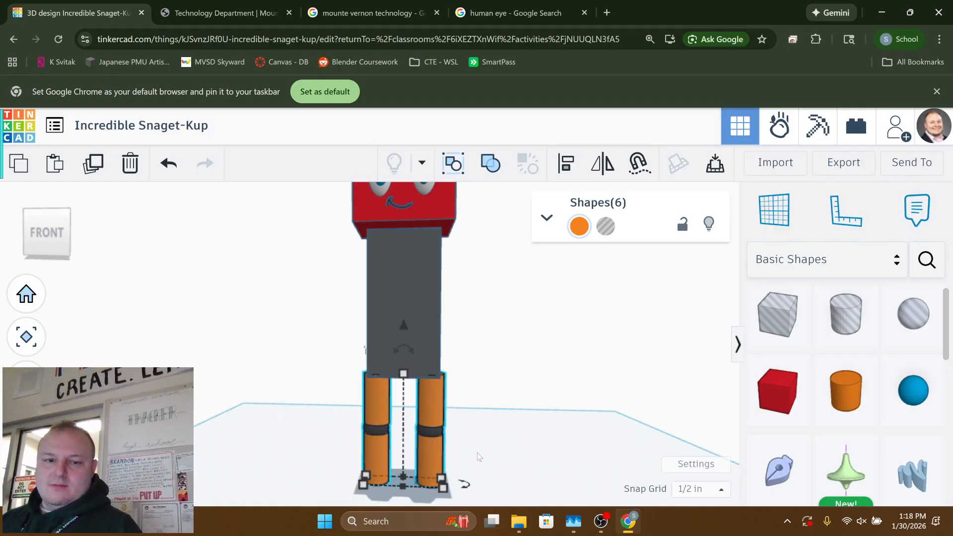
pyautogui.moveTo(530, 389); pyautogui.dragTo(415, 406, button='right')
pyautogui.click(509, 422)
# - Nudge the right leg's three shapes left and the left leg's three shapes right to sit within the torso's edges
pyautogui.moveTo(443, 474); pyautogui.dragTo(460, 484)
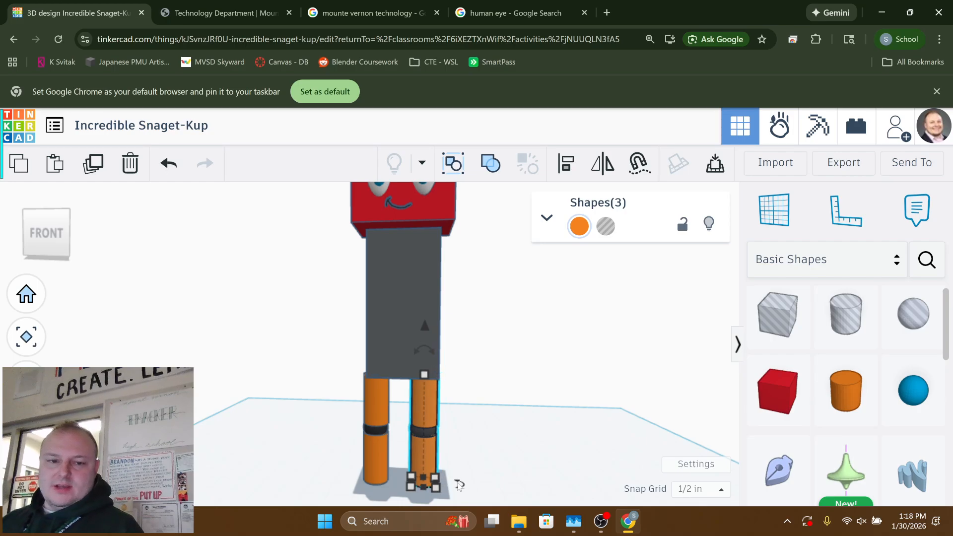
pyautogui.moveTo(400, 486); pyautogui.dragTo(400, 487)
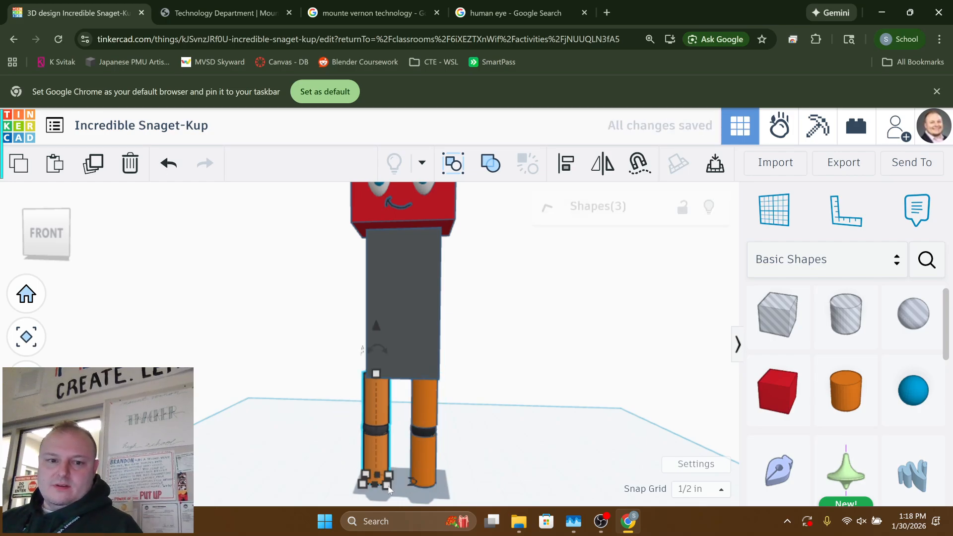
pyautogui.click(282, 403)
pyautogui.moveTo(314, 401); pyautogui.dragTo(363, 443)
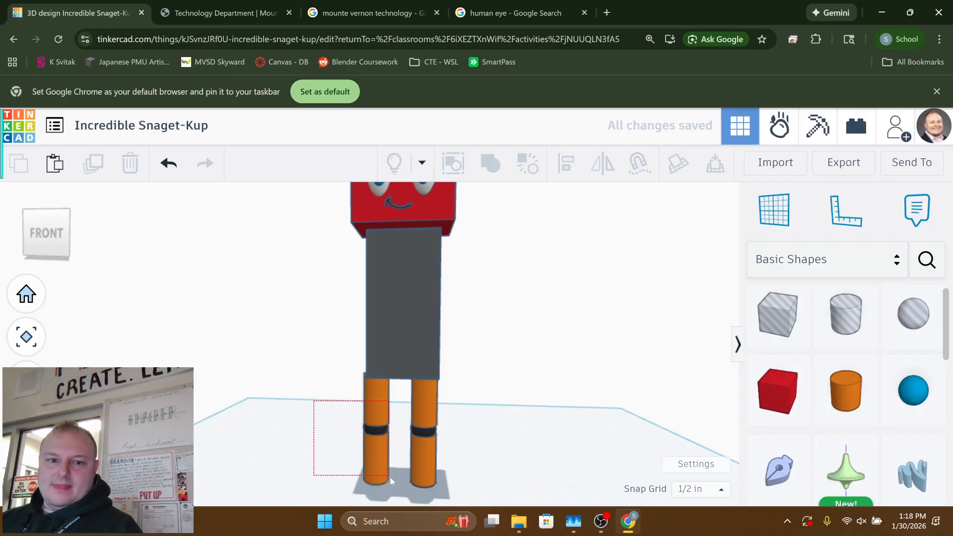
pyautogui.moveTo(390, 477); pyautogui.dragTo(398, 487)
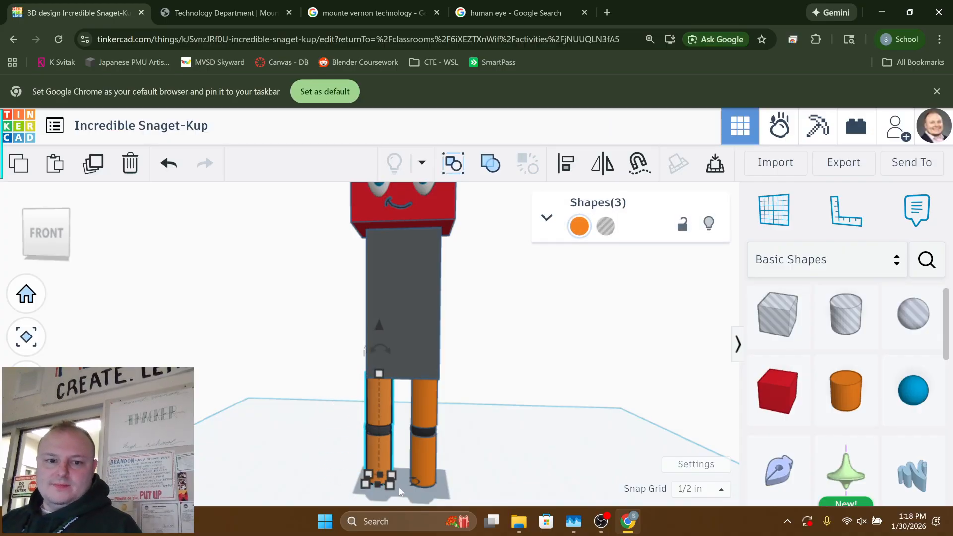
pyautogui.click(294, 439)
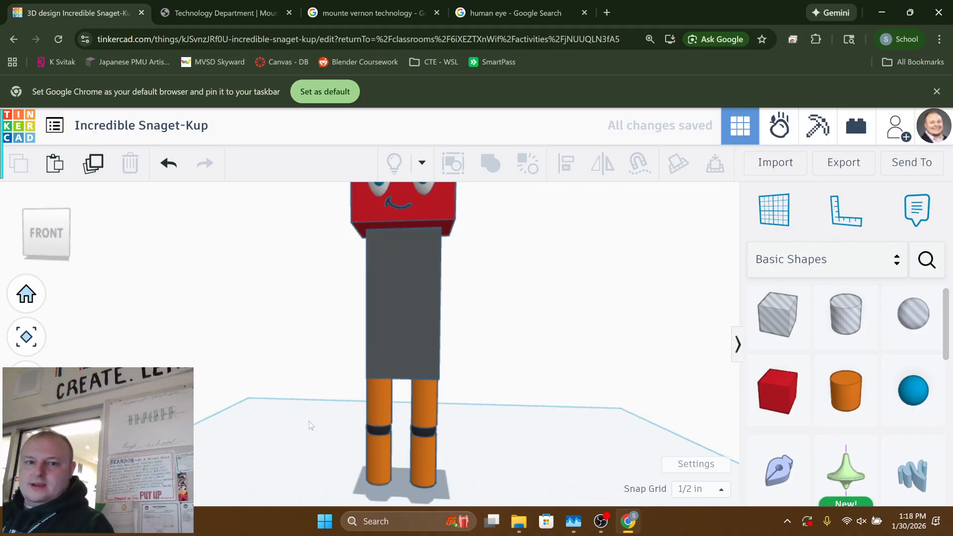
# - Unbundle the head into its separate shapes and deselect them
pyautogui.moveTo(308, 422); pyautogui.dragTo(342, 428, button='right')
pyautogui.moveTo(356, 370); pyautogui.dragTo(341, 415, button='middle')
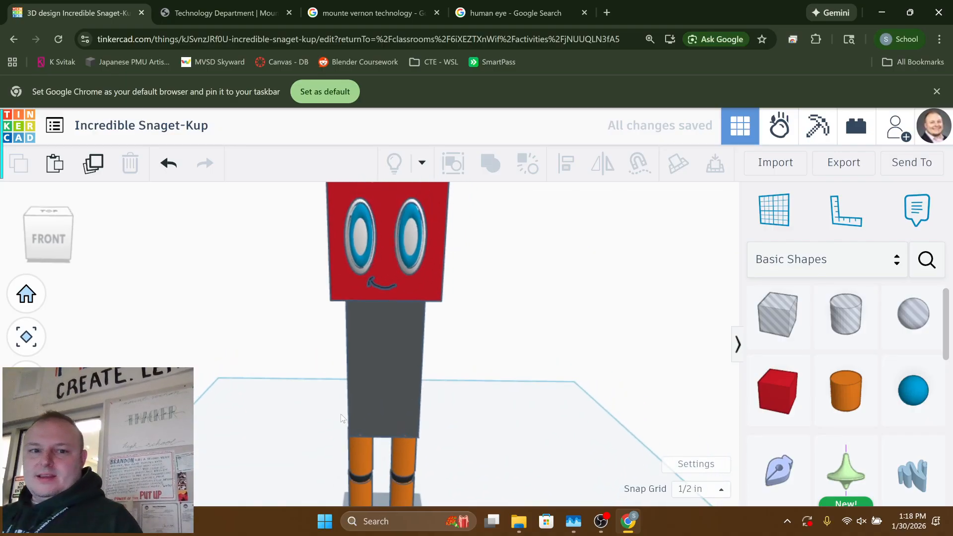
pyautogui.click(351, 288)
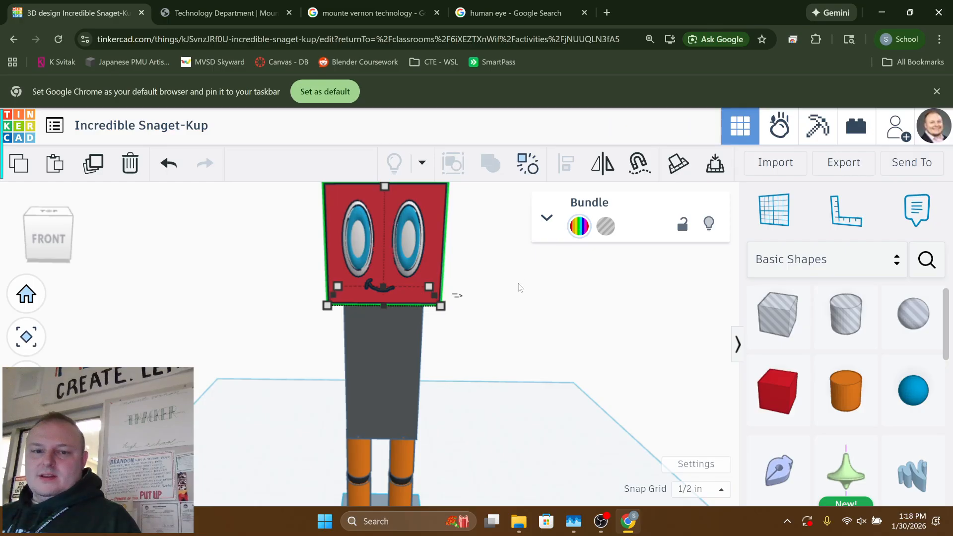
pyautogui.click(530, 166)
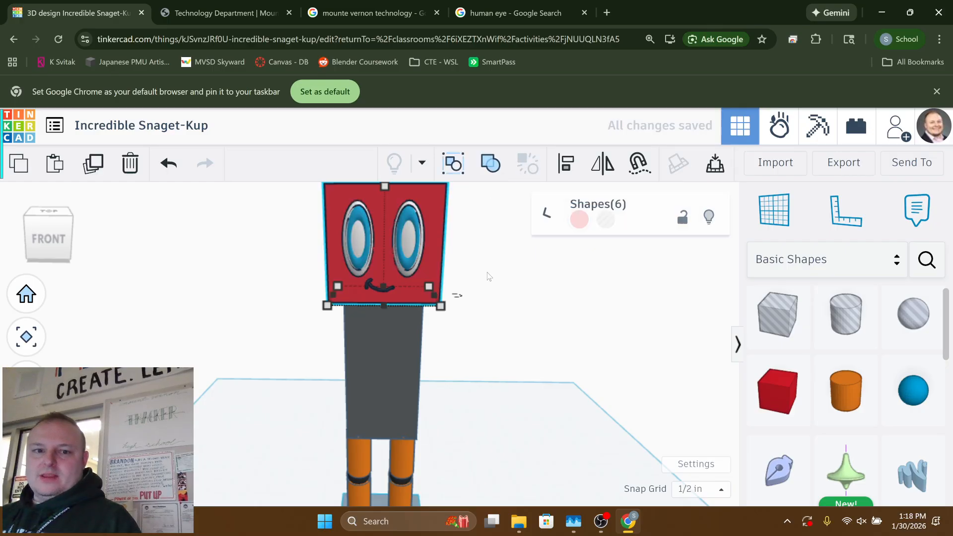
pyautogui.click(509, 286)
# - Try blue and green preset colors on the head box, settling on dark teal
pyautogui.click(437, 215)
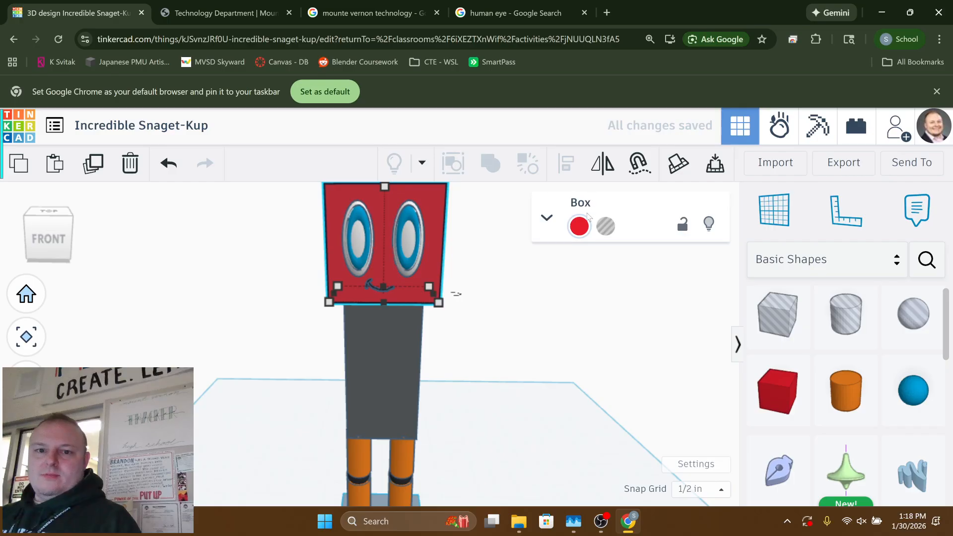
pyautogui.click(580, 226)
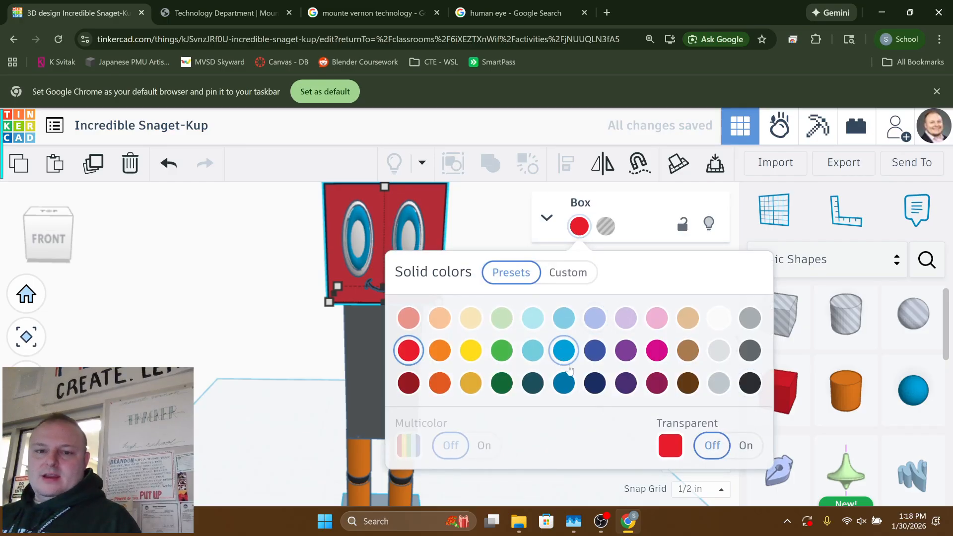
pyautogui.click(595, 385)
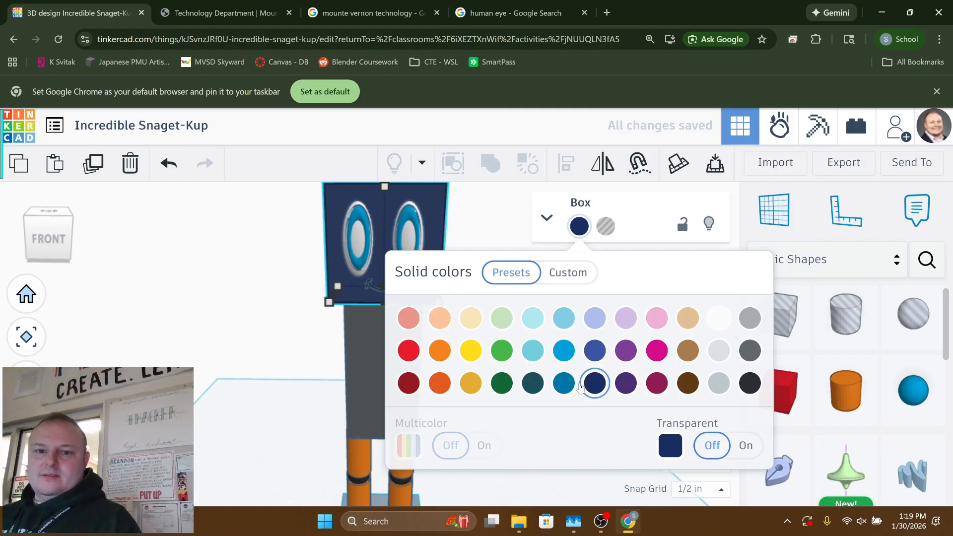
pyautogui.click(566, 386)
pyautogui.click(565, 351)
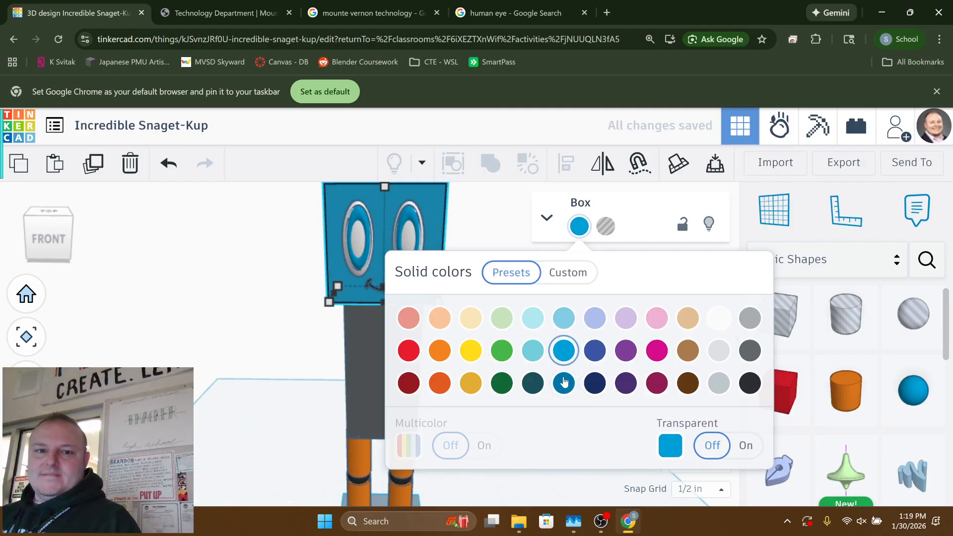
pyautogui.click(564, 386)
pyautogui.click(533, 383)
pyautogui.click(499, 384)
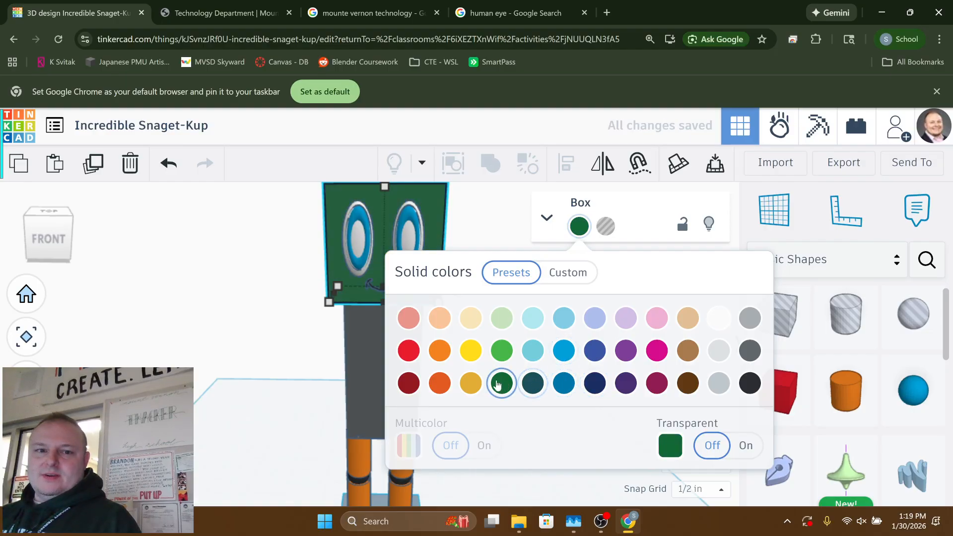
pyautogui.click(531, 386)
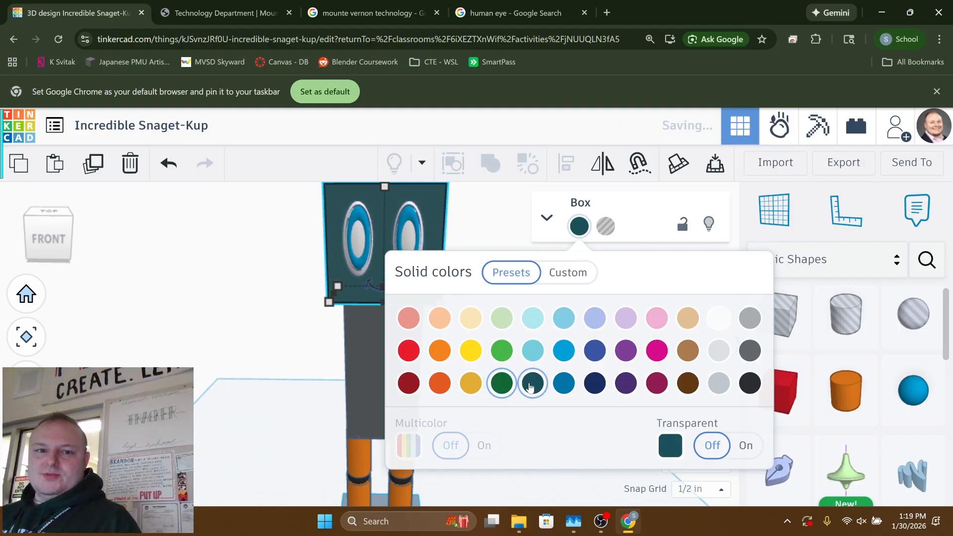
pyautogui.click(232, 304)
# - Recolor the torso box to the medium turquoise preset after trying two blue presets and dark teal
pyautogui.moveTo(242, 291); pyautogui.dragTo(279, 288, button='right')
pyautogui.click(404, 332)
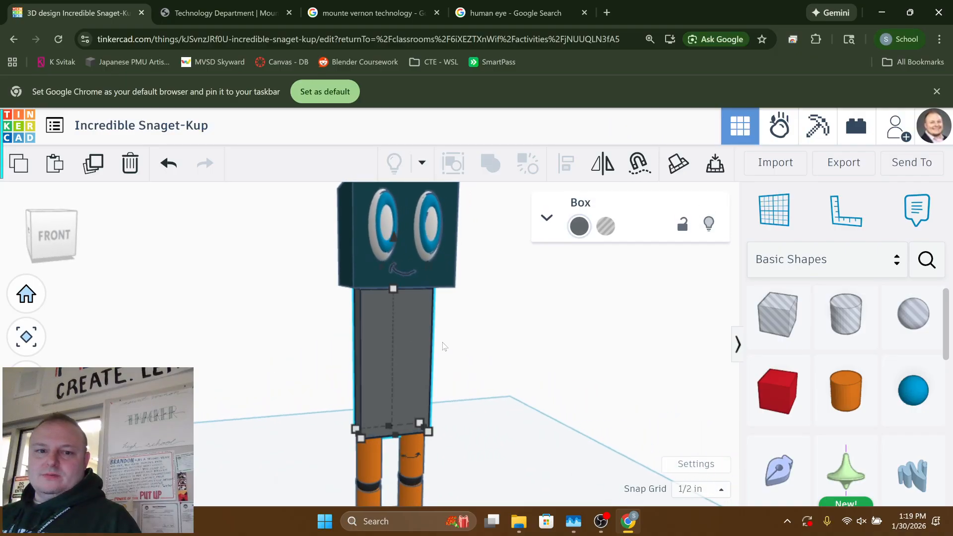
pyautogui.click(576, 230)
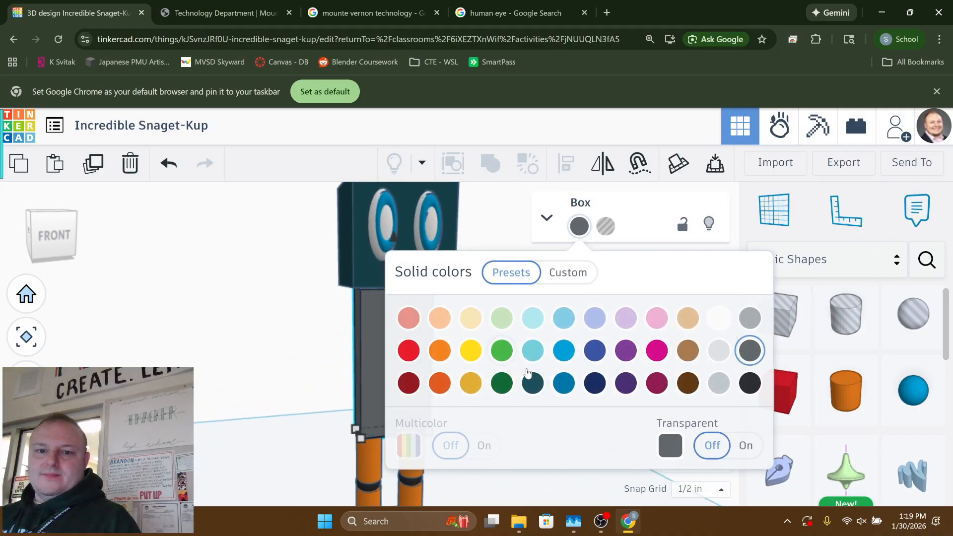
pyautogui.click(565, 352)
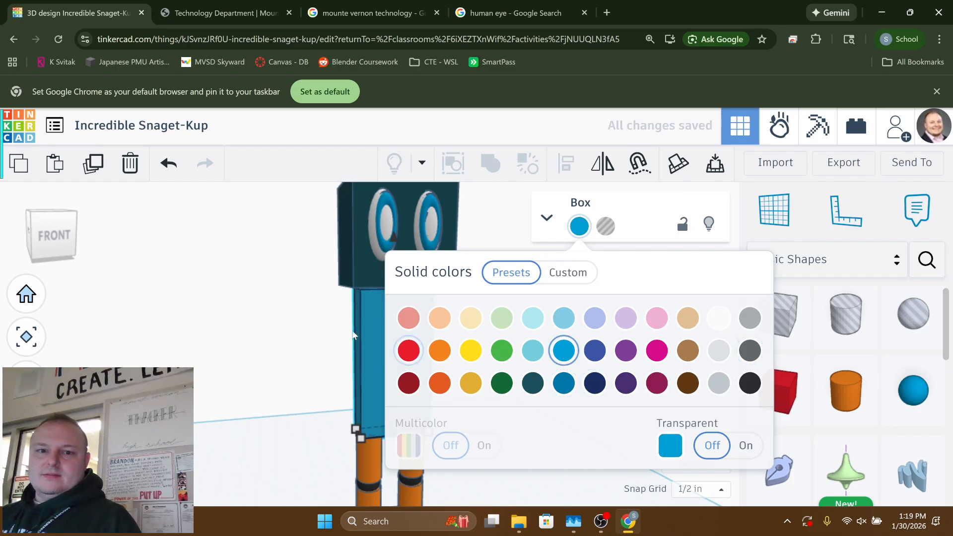
pyautogui.click(565, 386)
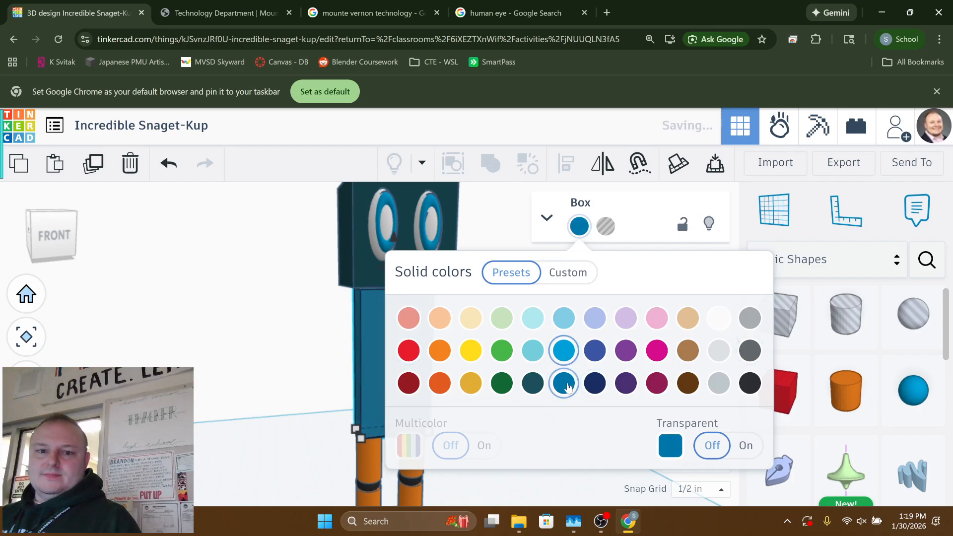
pyautogui.click(535, 387)
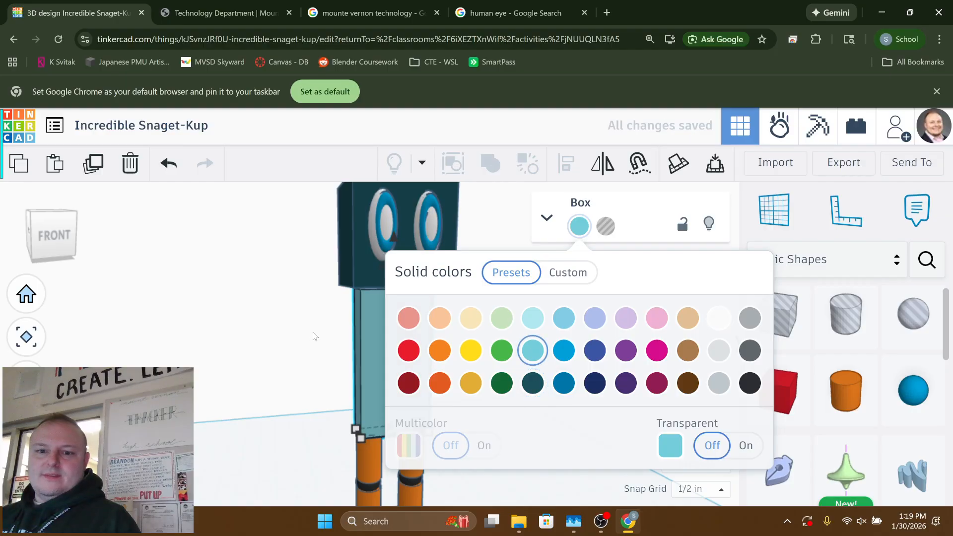
pyautogui.click(331, 363)
# - Select the four orange leg cylinders and recolor them to the pale turquoise preset, leaving the dark joints out
pyautogui.moveTo(345, 375); pyautogui.dragTo(275, 258, button='middle')
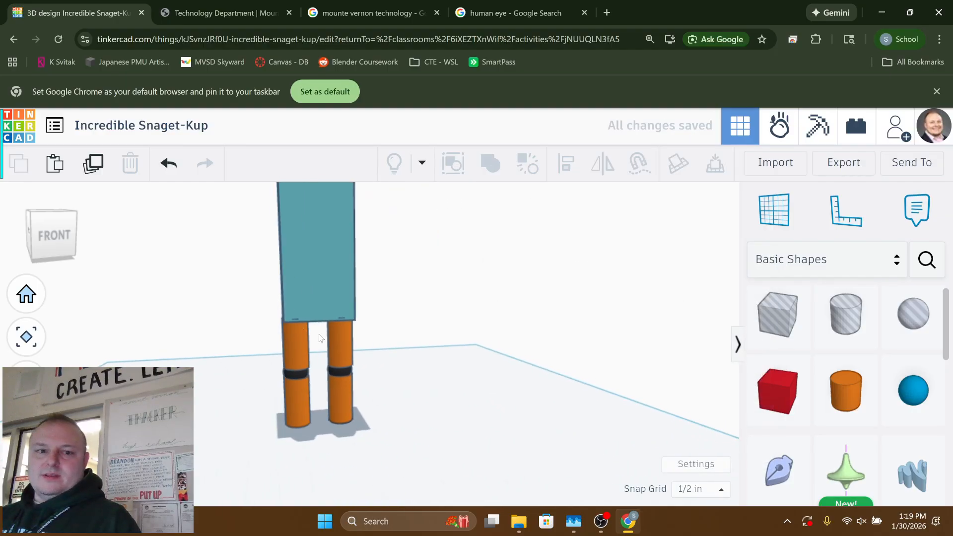
pyautogui.click(296, 342)
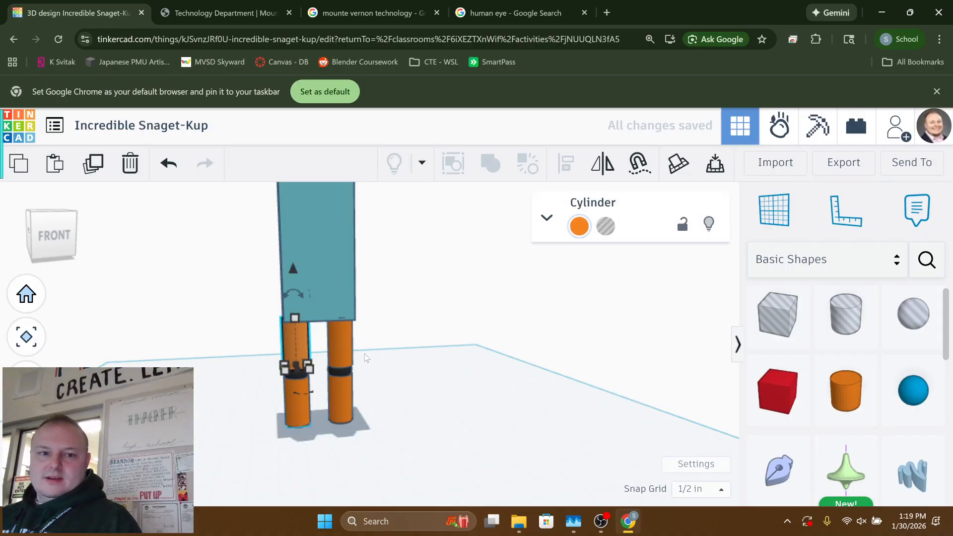
pyautogui.keyDown('shift'); pyautogui.click(341, 344); pyautogui.keyUp('shift')
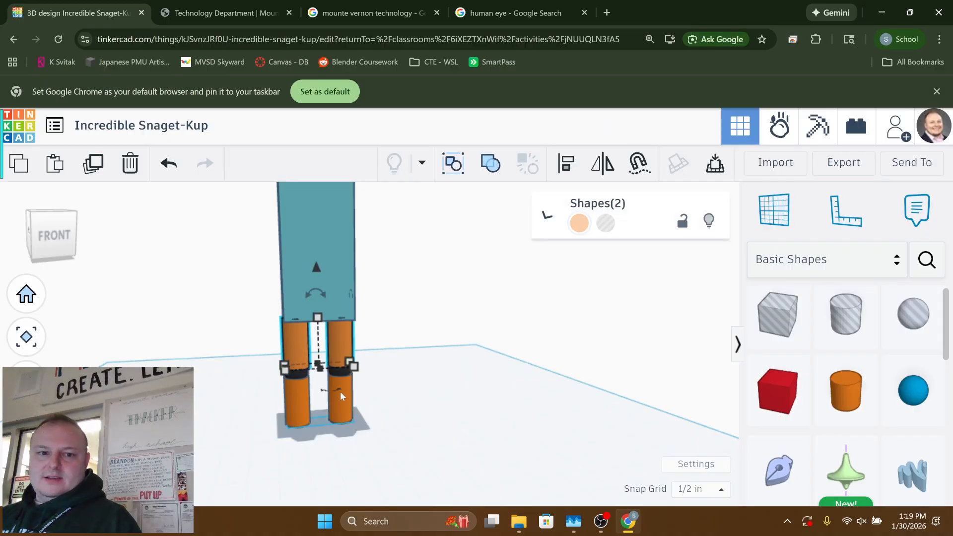
pyautogui.keyDown('shift'); pyautogui.click(293, 394); pyautogui.keyUp('shift')
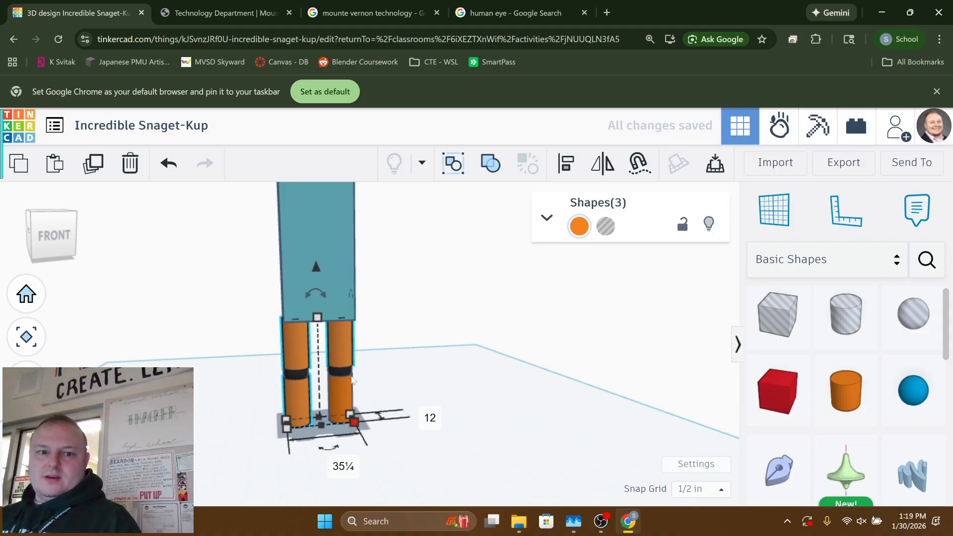
pyautogui.keyDown('shift'); pyautogui.click(347, 393); pyautogui.keyUp('shift')
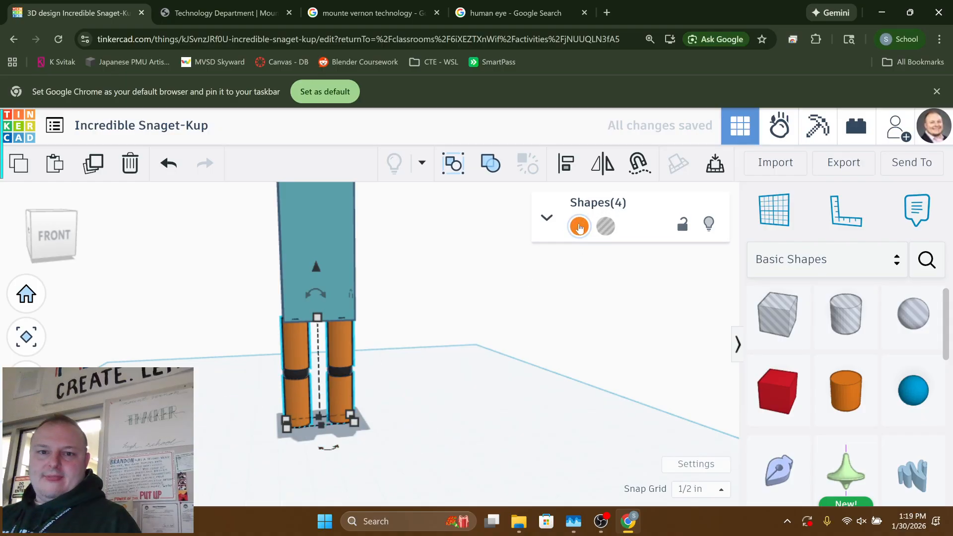
pyautogui.click(580, 227)
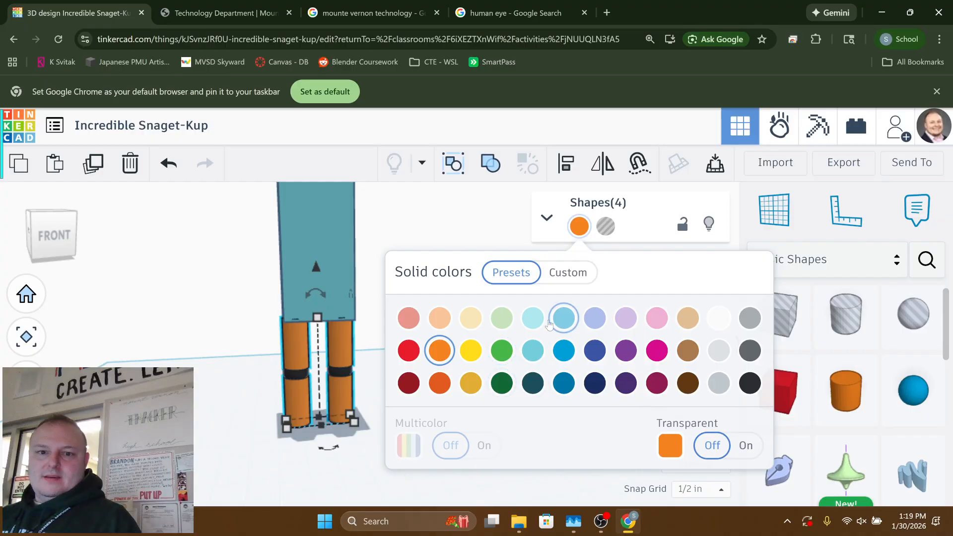
pyautogui.click(534, 318)
pyautogui.click(243, 324)
# - Recolor the head box to the same pale turquoise preset as the legs
pyautogui.scroll(-5, 245, 346)
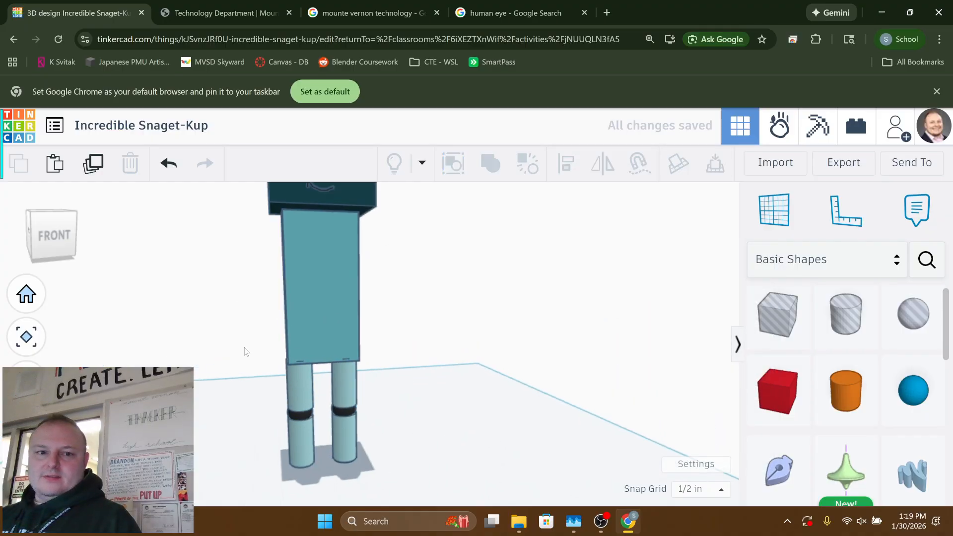
pyautogui.scroll(2, 276, 348)
pyautogui.click(306, 246)
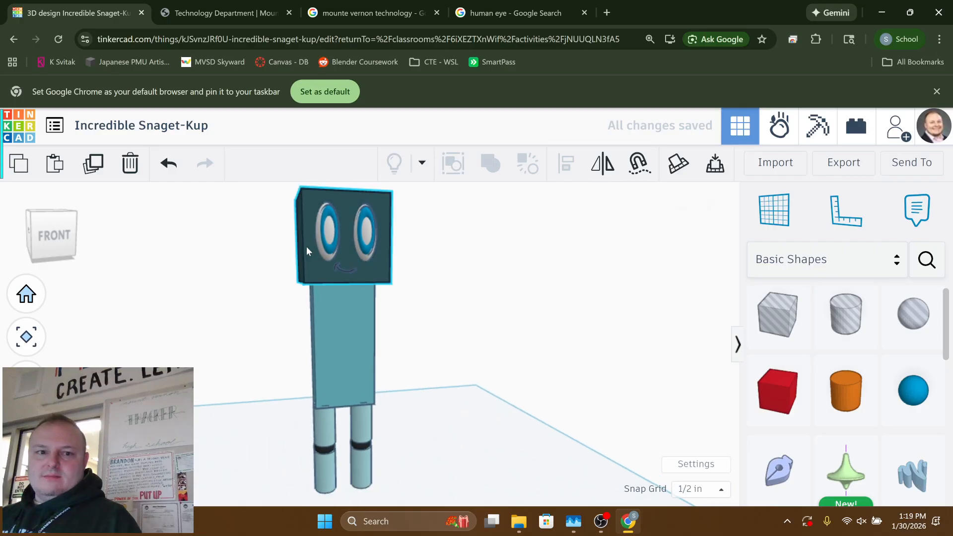
pyautogui.click(577, 227)
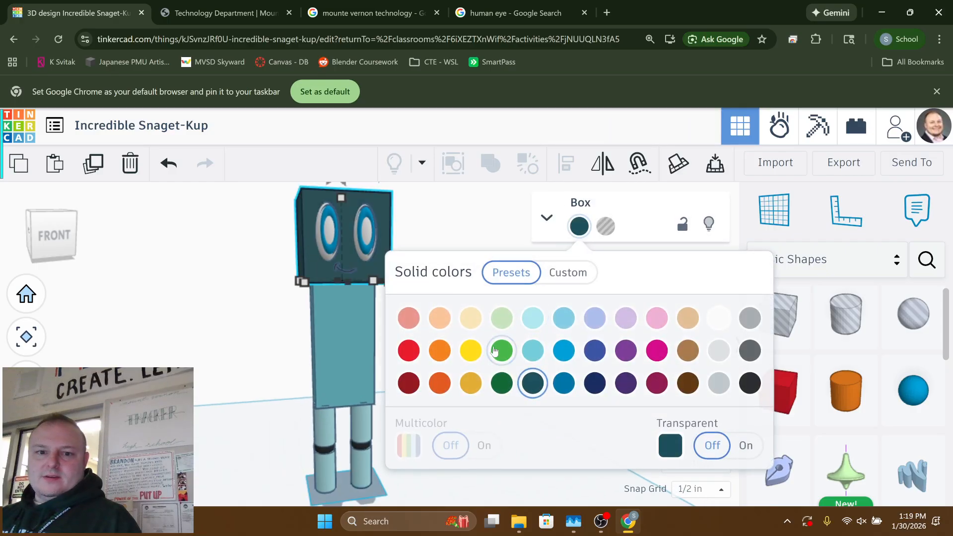
pyautogui.click(533, 319)
pyautogui.click(195, 322)
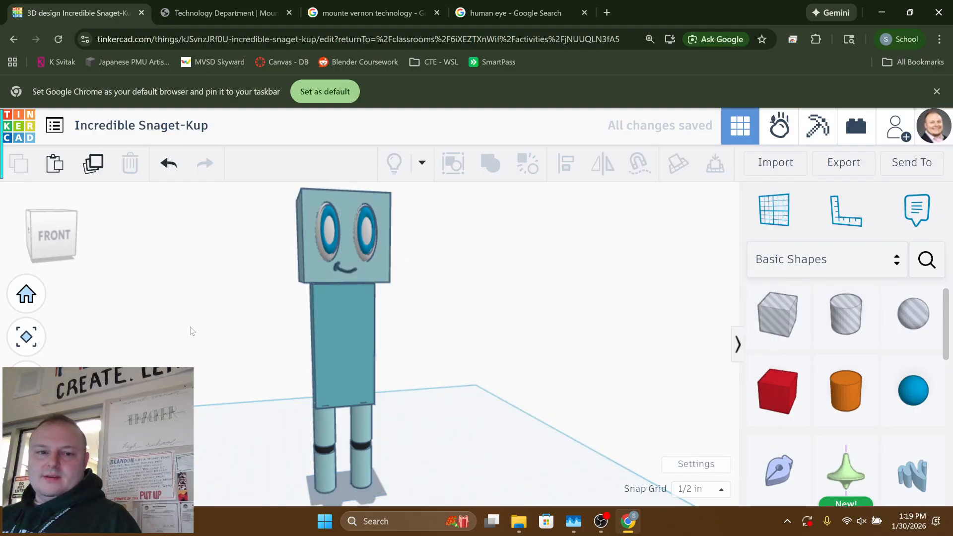
# - Duplicate the left leg's three shapes and rotate the copy 90° so it lies horizontally
pyautogui.moveTo(192, 329); pyautogui.dragTo(157, 334, button='right')
pyautogui.moveTo(230, 298); pyautogui.dragTo(259, 251, button='middle')
pyautogui.moveTo(259, 361); pyautogui.dragTo(319, 372, button='right')
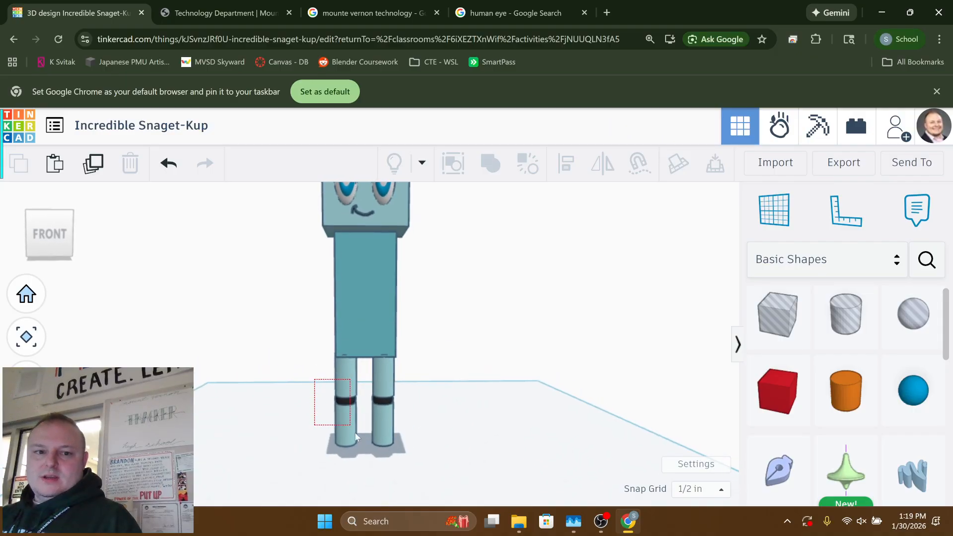
pyautogui.moveTo(362, 452); pyautogui.dragTo(362, 454)
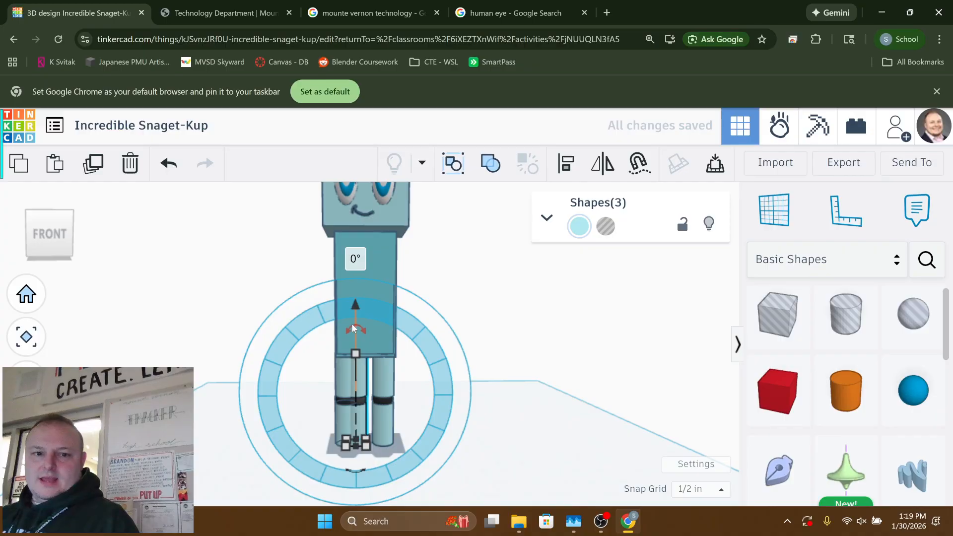
pyautogui.moveTo(351, 324); pyautogui.dragTo(278, 387)
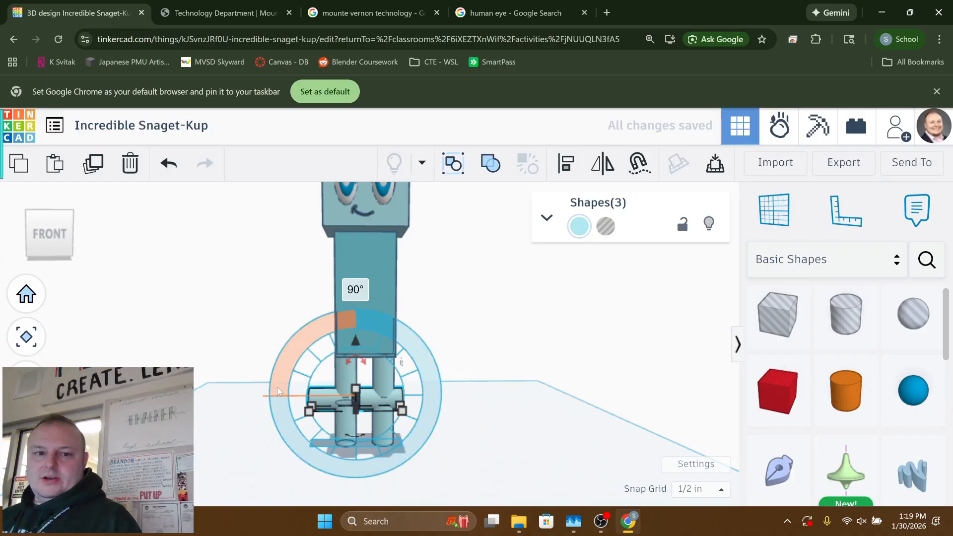
# - Move the horizontal limb copy left until it meets the body's edge and raise it to shoulder height as an arm
pyautogui.press('Left')
pyautogui.press('Left')
pyautogui.press('Left')
pyautogui.press('Left')
pyautogui.press('Left')
pyautogui.press('Left')
pyautogui.press('Left')
pyautogui.press('Left')
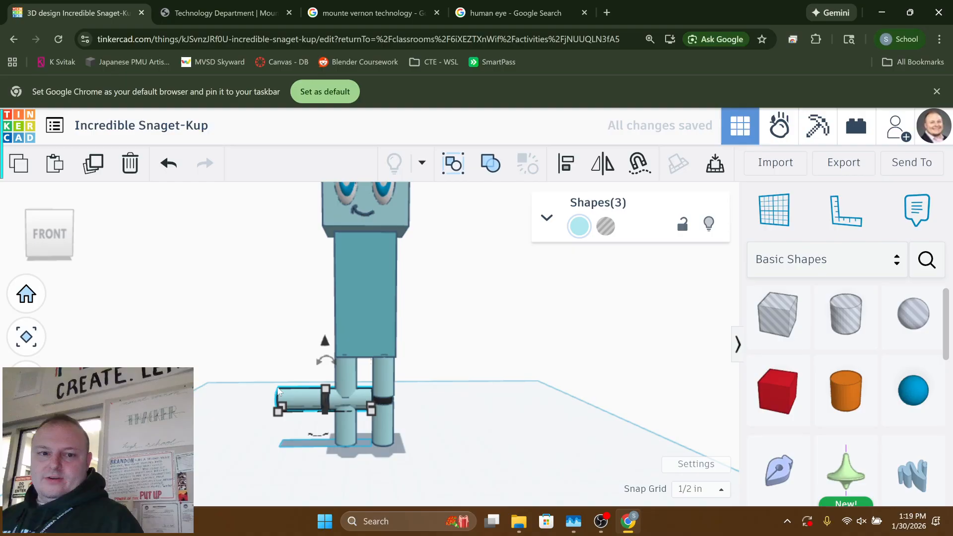
pyautogui.press('Left')
pyautogui.press('Left')
pyautogui.press('Left')
pyautogui.press('Left')
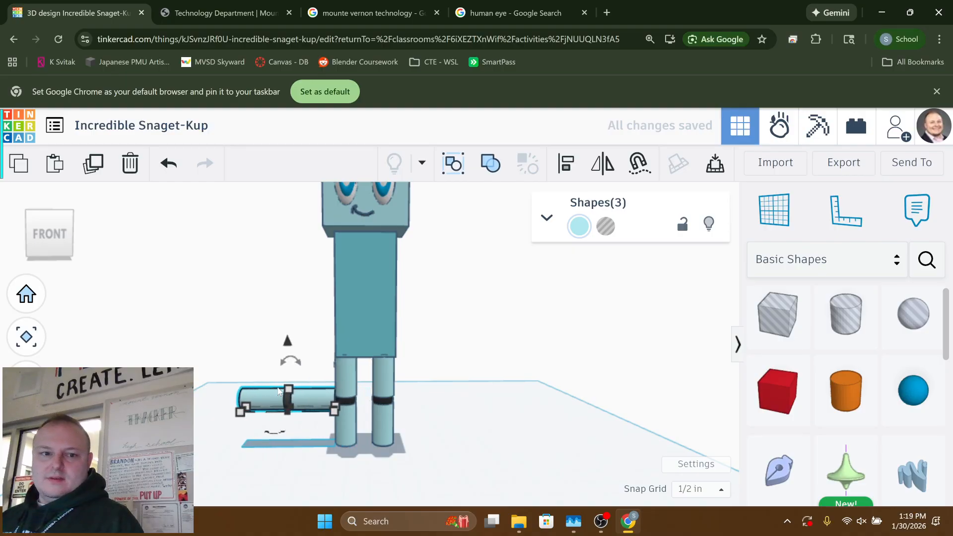
pyautogui.moveTo(289, 345); pyautogui.dragTo(285, 193)
# - Duplicate the arm and nudge the copy right until it attaches to the opposite side of the torso
pyautogui.moveTo(297, 264); pyautogui.dragTo(282, 298, button='right')
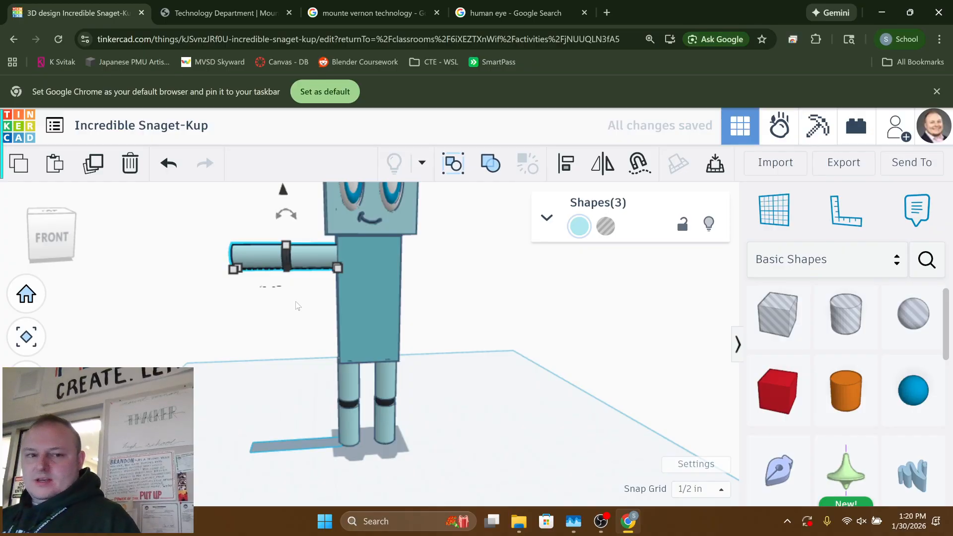
pyautogui.press('Right')
pyautogui.press('Right')
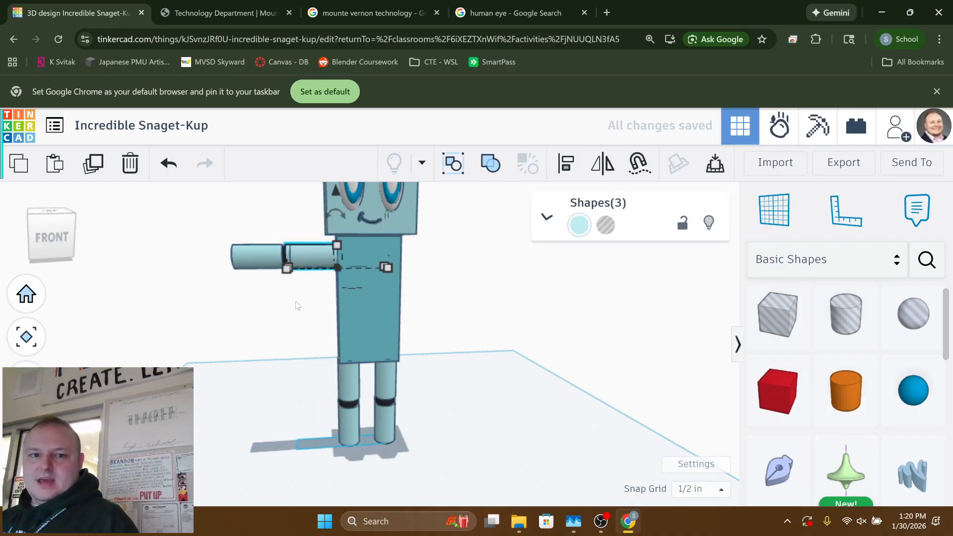
pyautogui.press('Right')
pyautogui.press('Right')
pyautogui.press('Right')
pyautogui.press('Right')
pyautogui.press('Right')
pyautogui.press('Right')
pyautogui.press('Right')
pyautogui.press('Right')
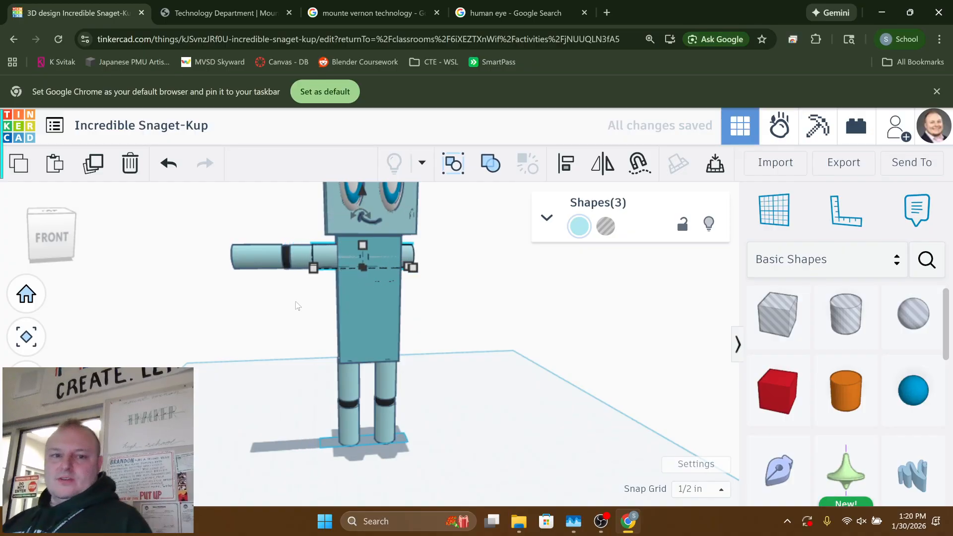
pyautogui.press('Right')
pyautogui.press('Right')
pyautogui.press('Right')
pyautogui.press('Right')
pyautogui.press('Right')
pyautogui.press('Right')
pyautogui.press('Right')
pyautogui.press('Right')
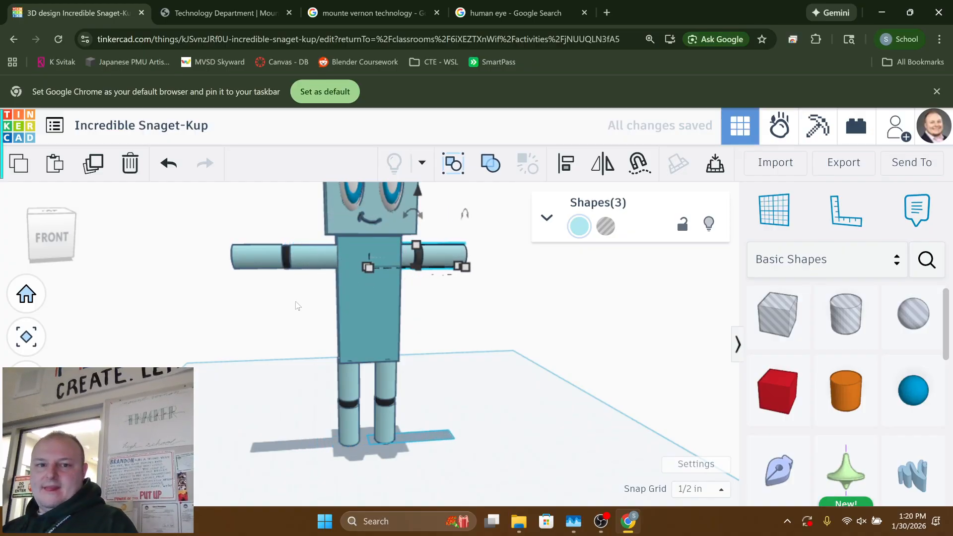
pyautogui.press('Right')
pyautogui.press('Right')
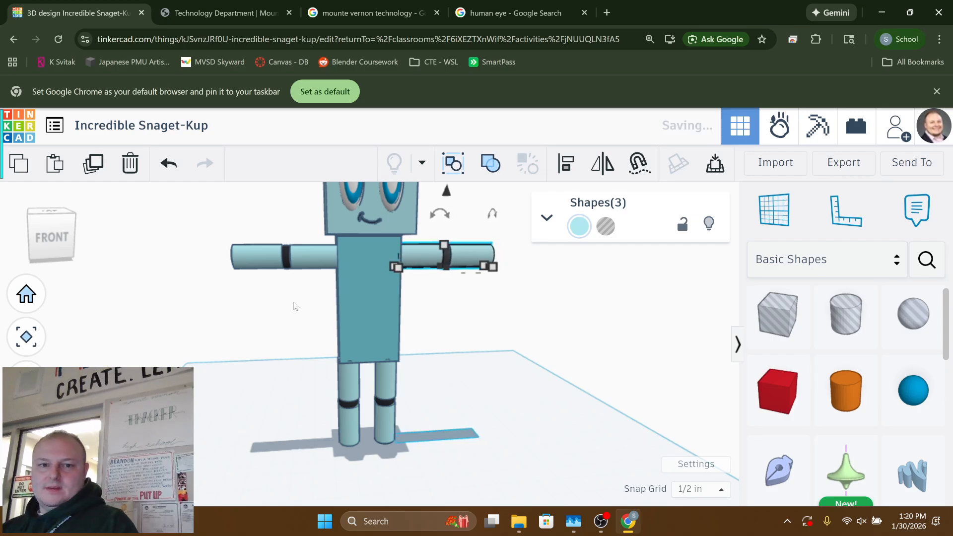
pyautogui.moveTo(499, 381); pyautogui.dragTo(522, 366, button='right')
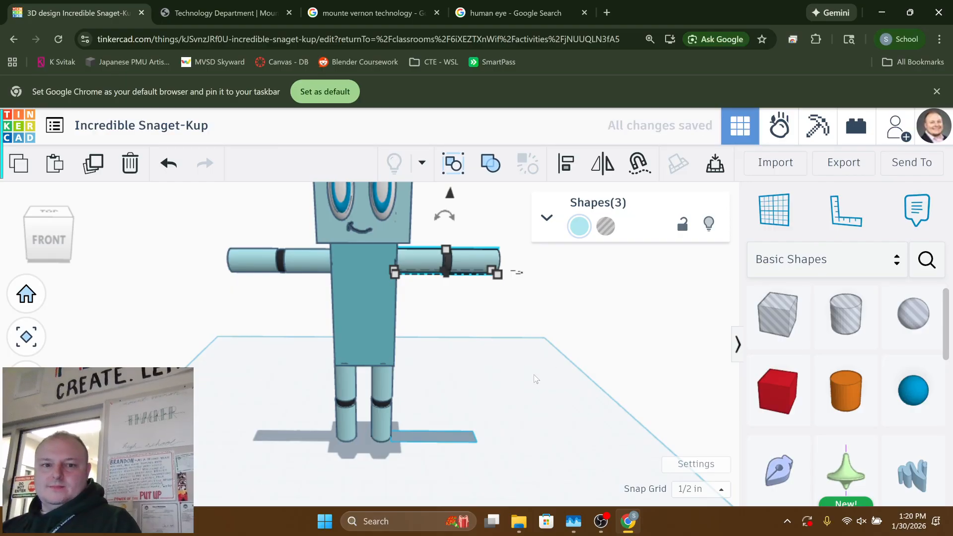
pyautogui.click(535, 375)
pyautogui.moveTo(499, 358)
pyautogui.mouseDown(button='right')
pyautogui.moveTo(513, 330)
pyautogui.moveTo(502, 340)
pyautogui.moveTo(492, 323)
pyautogui.moveTo(489, 370)
pyautogui.mouseUp(button='right')
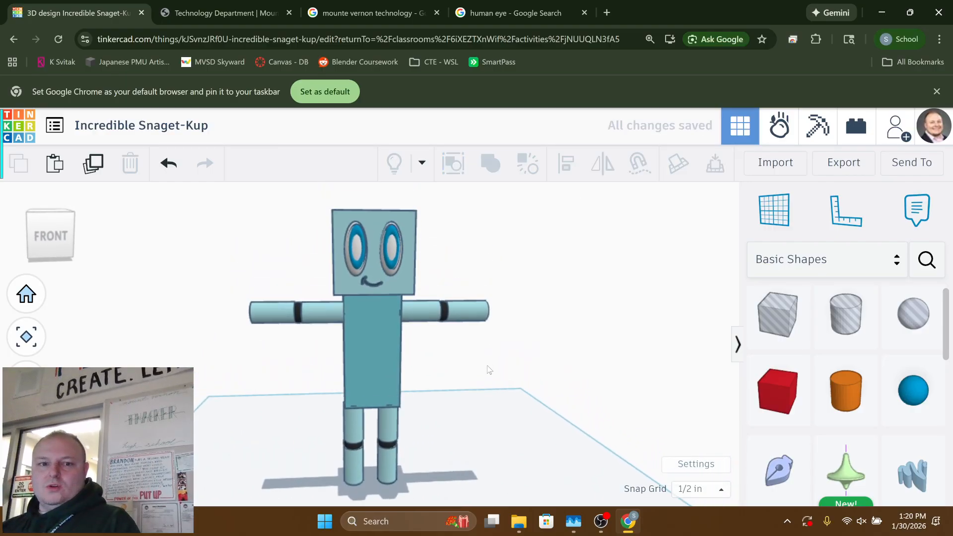
pyautogui.click(927, 259)
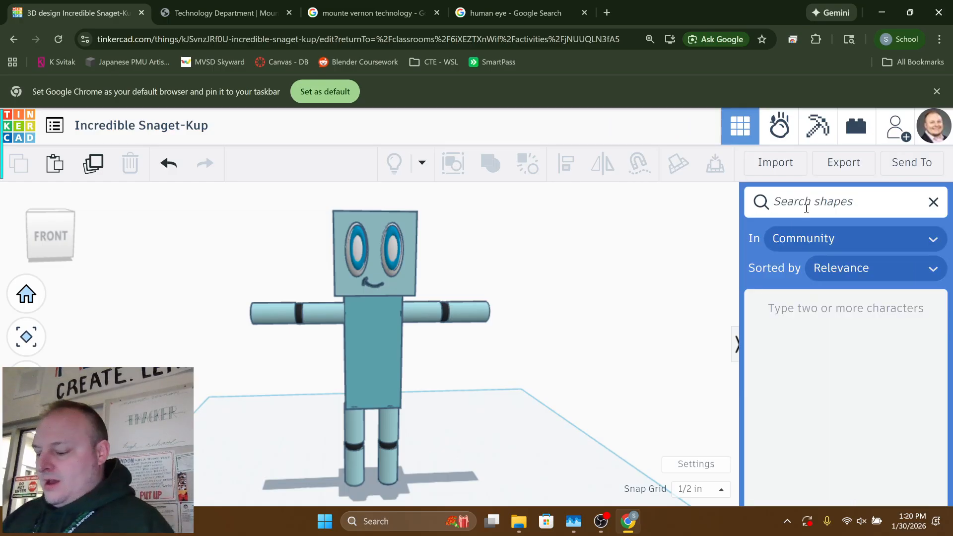
pyautogui.click(945, 211)
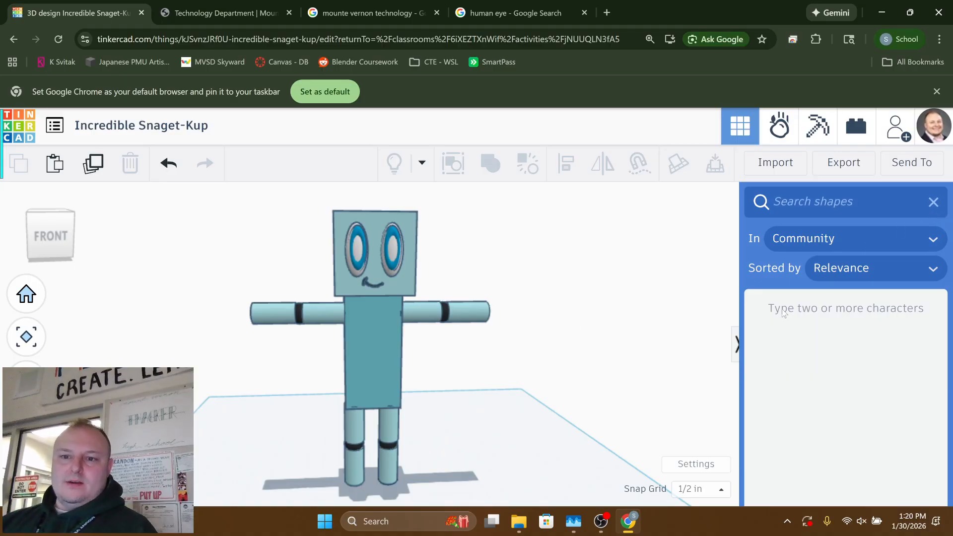
pyautogui.click(934, 202)
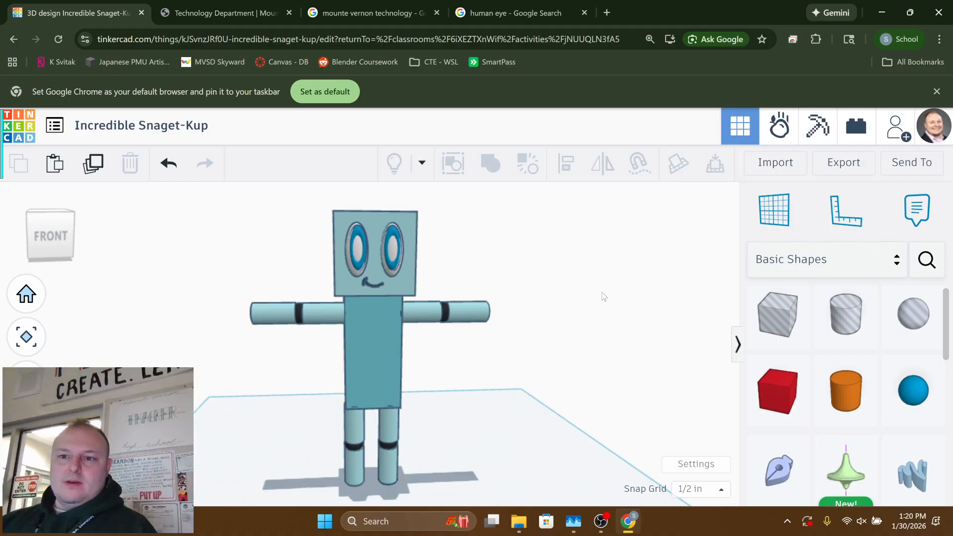
# - Search the community shapes for "hand" and place the open skin-colored Hand on the workplane beside the robot's legs
pyautogui.click(924, 266)
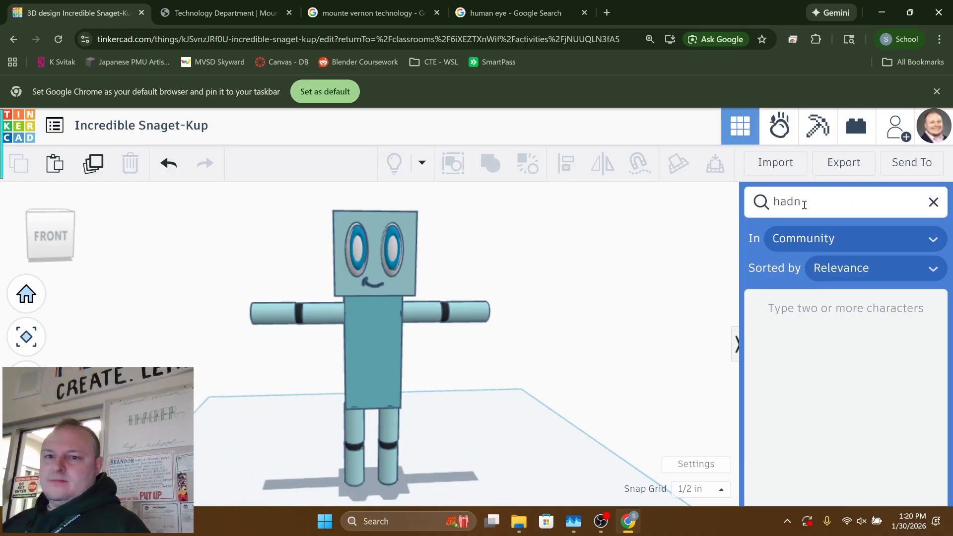
pyautogui.write('hands')
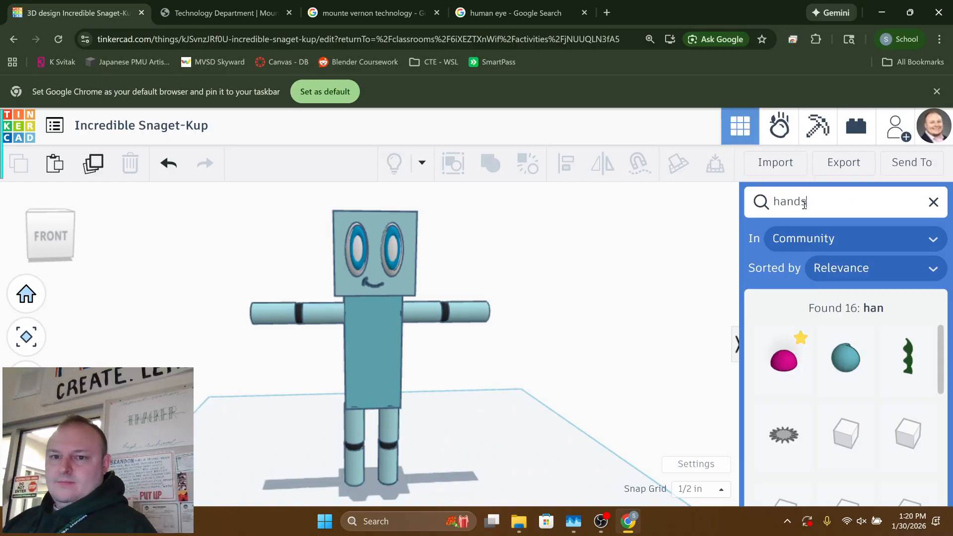
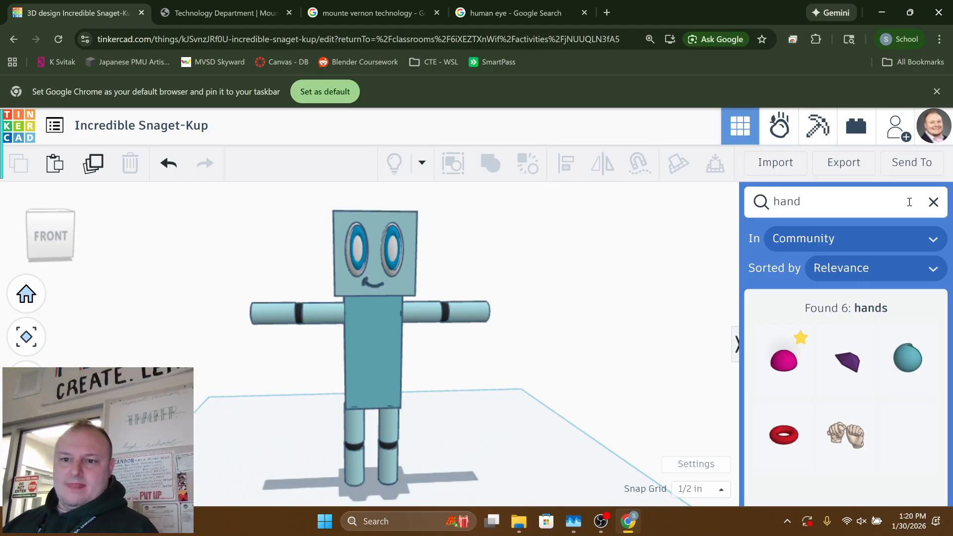
pyautogui.scroll(-2, 884, 336)
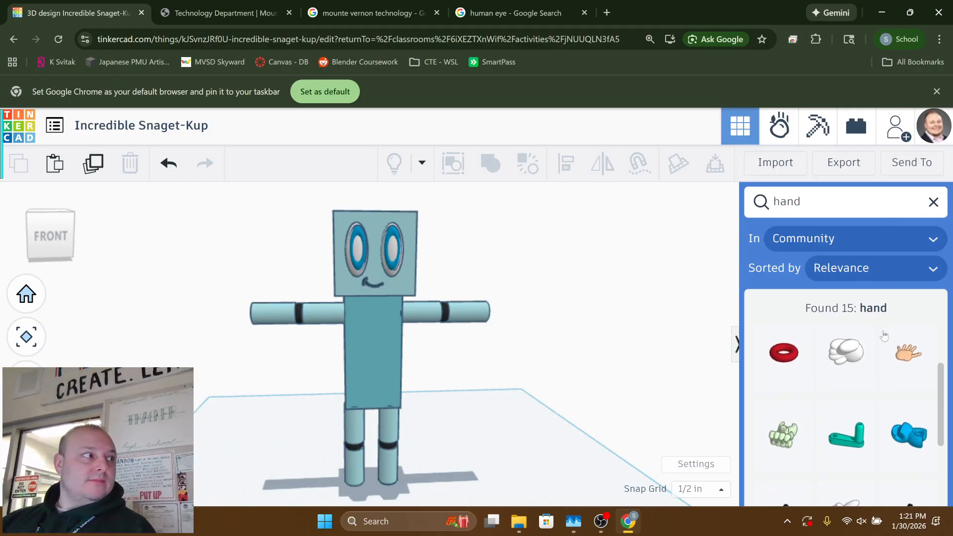
pyautogui.scroll(-3, 831, 401)
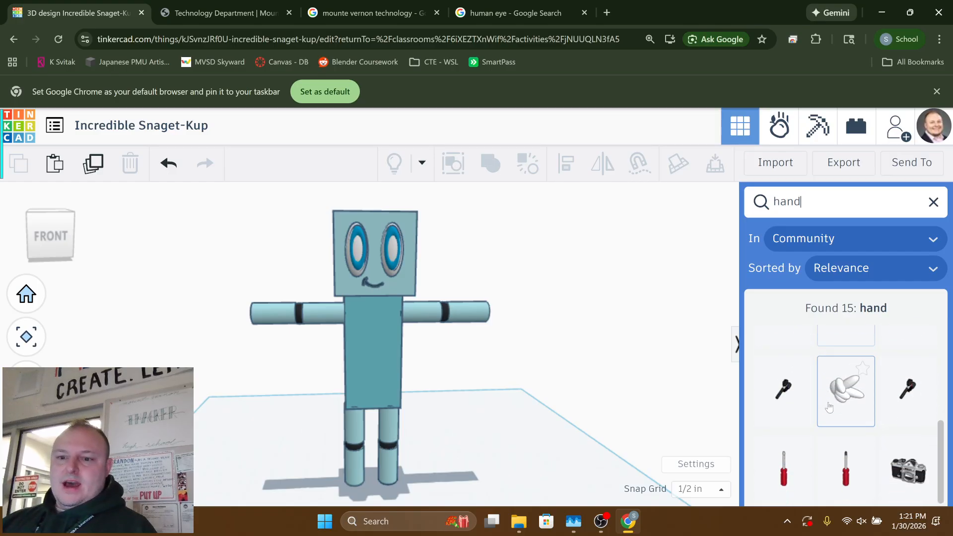
pyautogui.scroll(5, 831, 403)
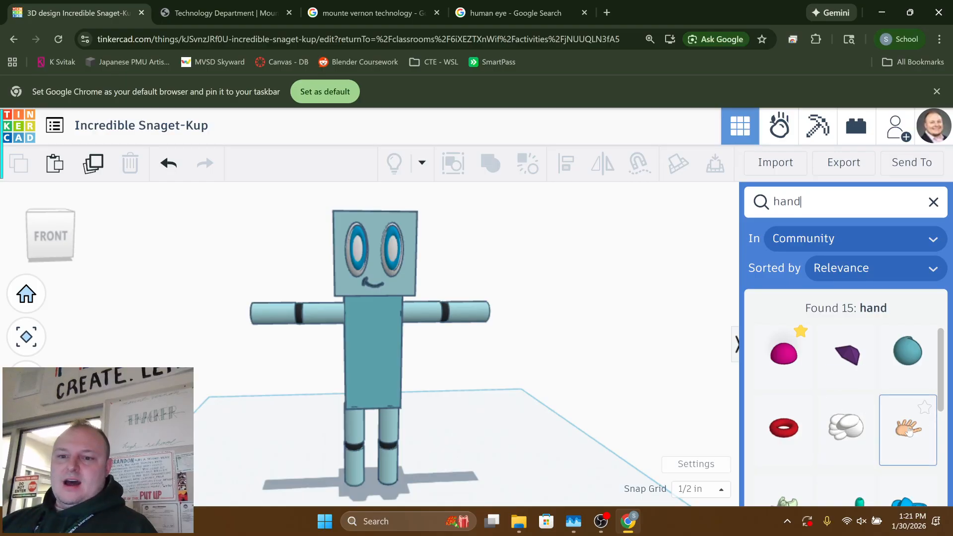
pyautogui.scroll(-2, 849, 432)
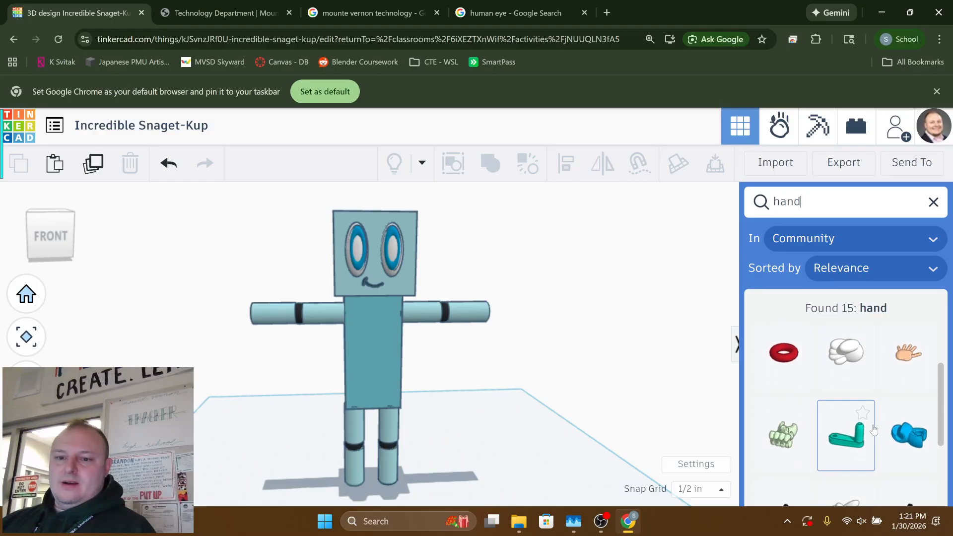
pyautogui.scroll(2, 873, 430)
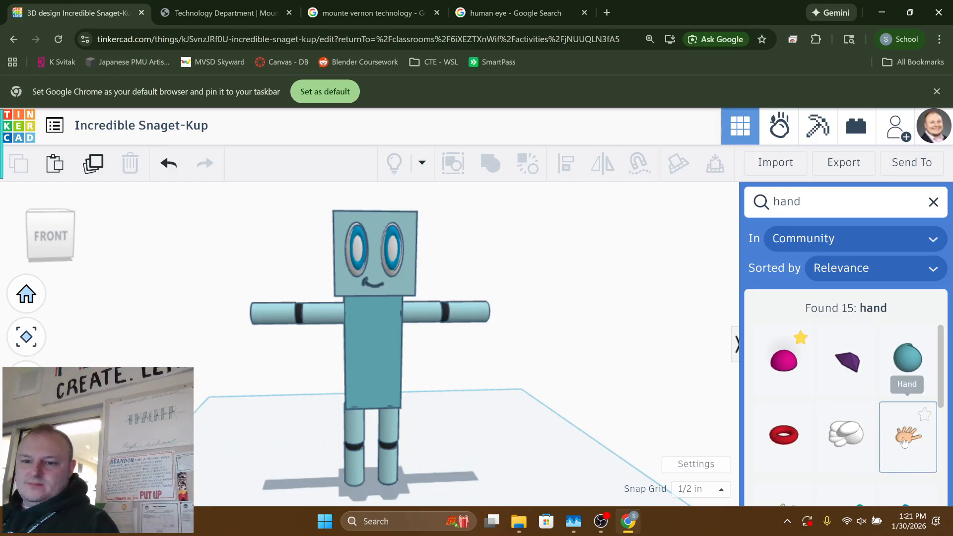
pyautogui.moveTo(904, 436); pyautogui.dragTo(273, 476)
# - Recolor the hand with the solid white preset
pyautogui.moveTo(272, 481); pyautogui.dragTo(276, 489, button='right')
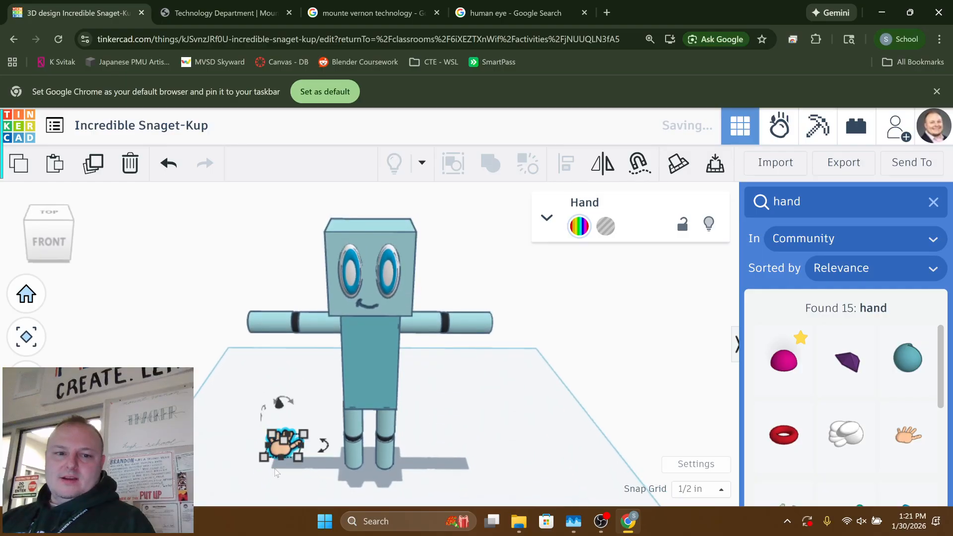
pyautogui.moveTo(276, 482); pyautogui.dragTo(299, 440, button='middle')
pyautogui.click(579, 226)
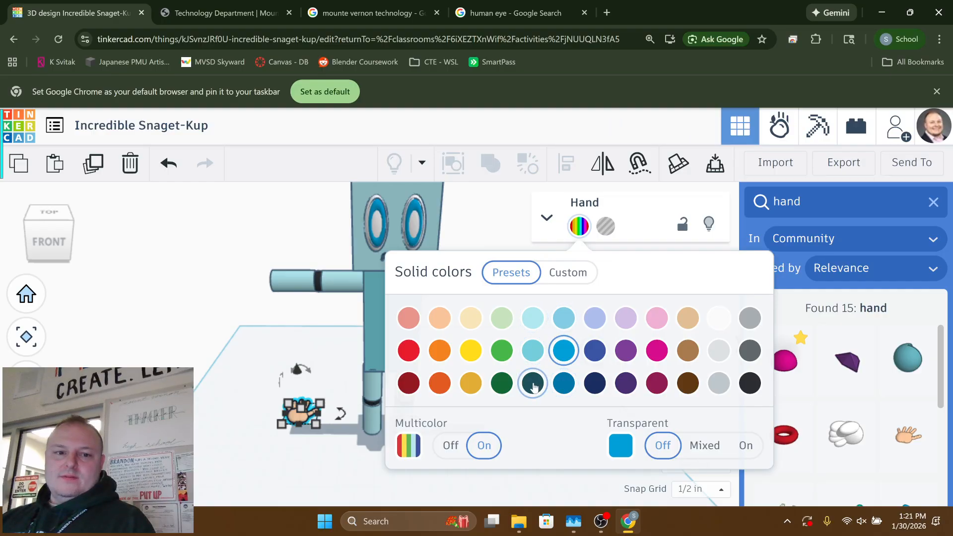
pyautogui.click(532, 383)
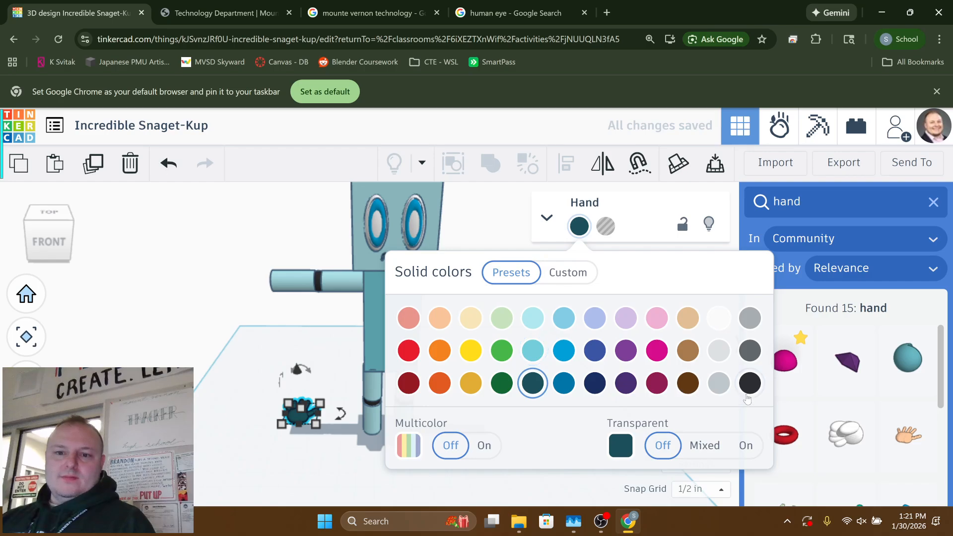
pyautogui.click(718, 319)
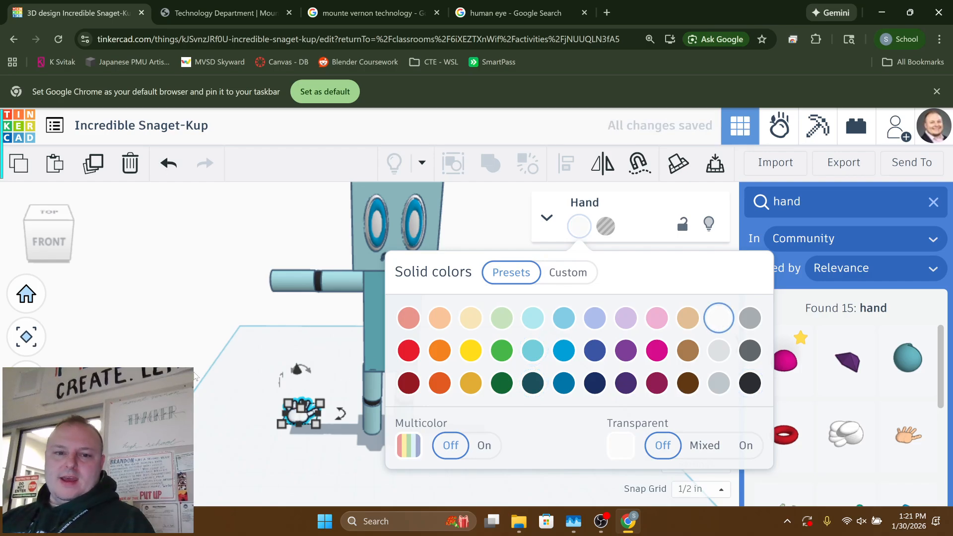
pyautogui.click(241, 400)
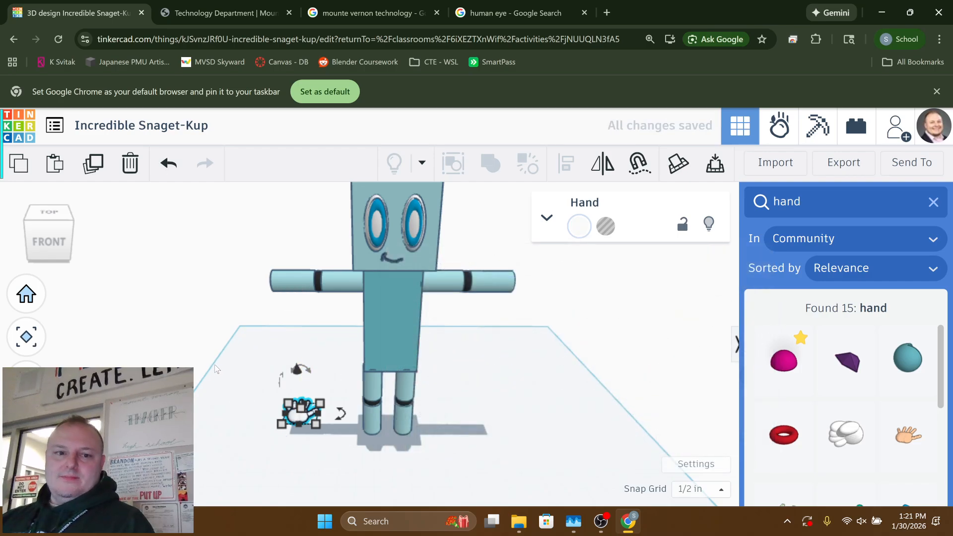
# - Rotate the hand about 90° so its fingers point away from the robot, and stand it upright with the thumb up
pyautogui.click(309, 417)
pyautogui.moveTo(347, 419); pyautogui.dragTo(321, 338)
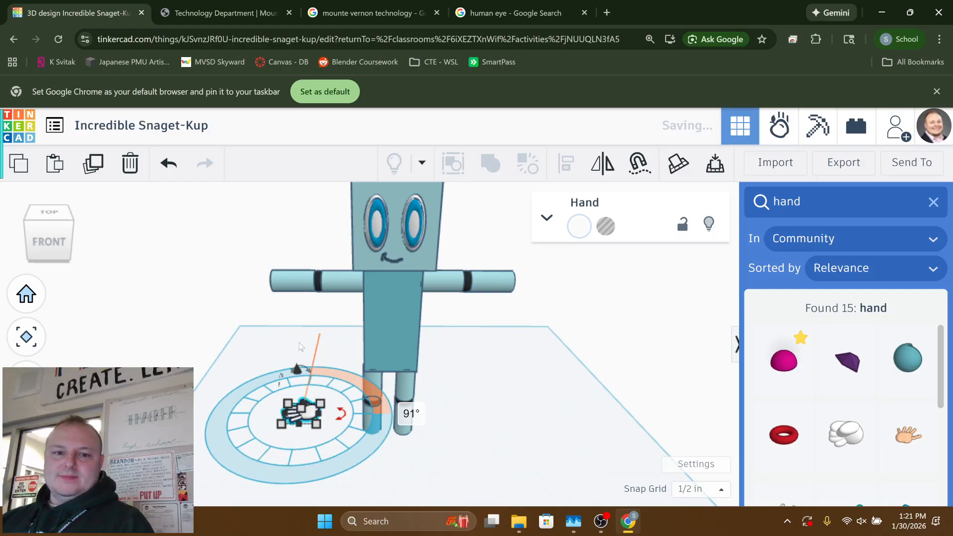
pyautogui.moveTo(255, 374); pyautogui.dragTo(382, 365, button='right')
pyautogui.moveTo(315, 426); pyautogui.dragTo(352, 463)
# - Raise the hand to arm height and nudge it forward until it lines up with the arm cylinder
pyautogui.moveTo(460, 470); pyautogui.dragTo(275, 366, button='right')
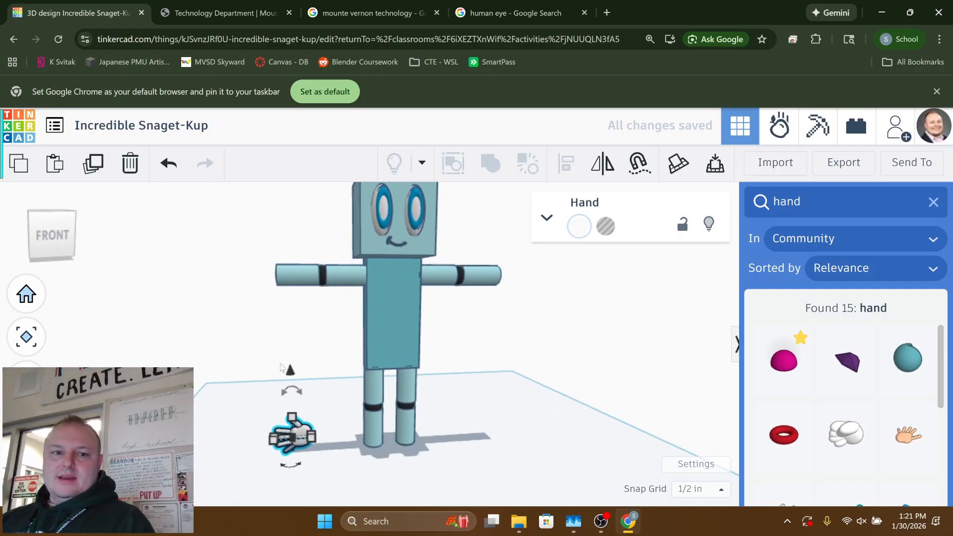
pyautogui.moveTo(292, 375); pyautogui.dragTo(293, 200)
pyautogui.moveTo(270, 358); pyautogui.dragTo(434, 367, button='right')
pyautogui.press('Right')
pyautogui.press('Right')
pyautogui.press('Right')
pyautogui.press('Right')
pyautogui.press('Right')
pyautogui.press('Right')
pyautogui.press('Right')
pyautogui.press('Right')
pyautogui.press('Right')
pyautogui.press('Right')
pyautogui.press('Right')
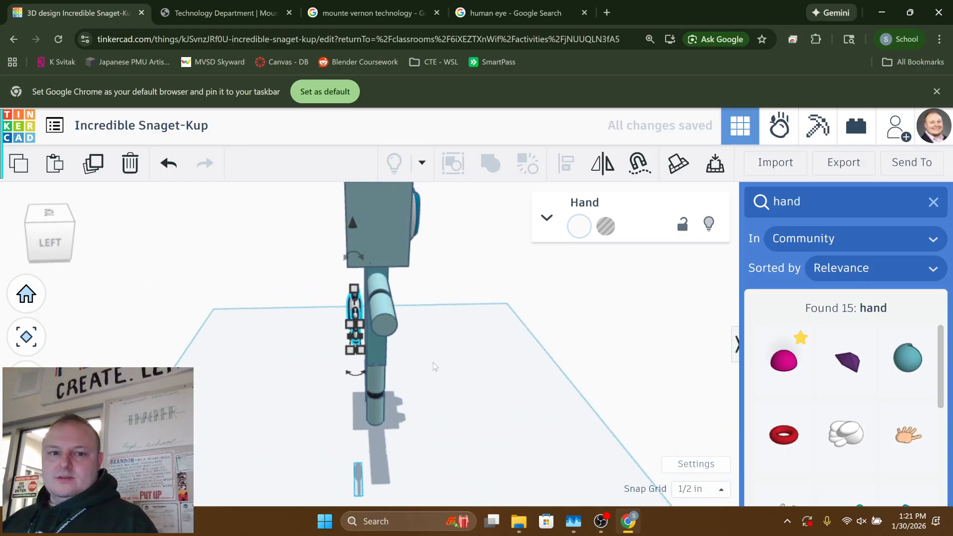
pyautogui.press('Right')
pyautogui.press('Right')
pyautogui.press('Right')
pyautogui.press('Right')
pyautogui.press('Right')
pyautogui.press('Right')
pyautogui.press('Right')
pyautogui.press('Right')
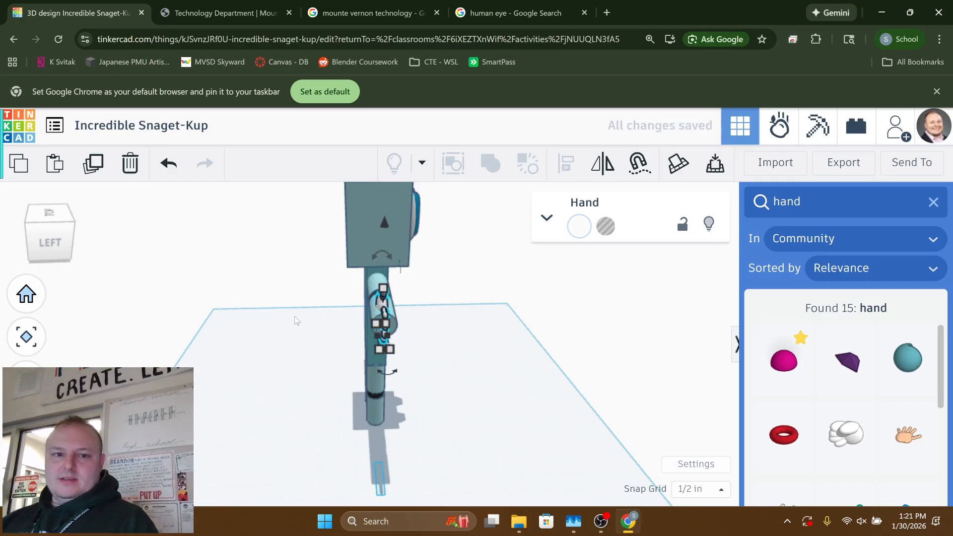
# - Move the hand outward to the end of the arm and lower it 3½ to center it on the cylinder
pyautogui.moveTo(296, 320); pyautogui.dragTo(32, 318, button='right')
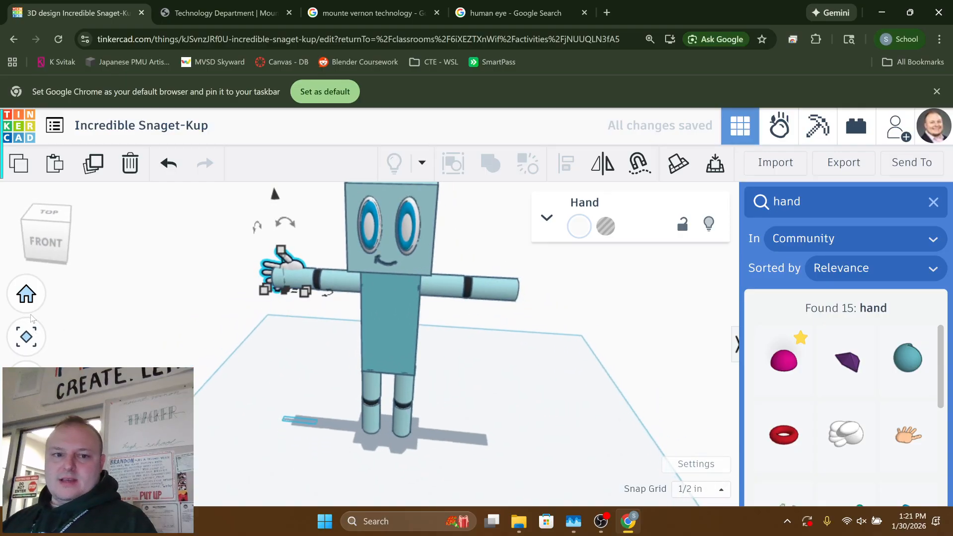
pyautogui.press('Left')
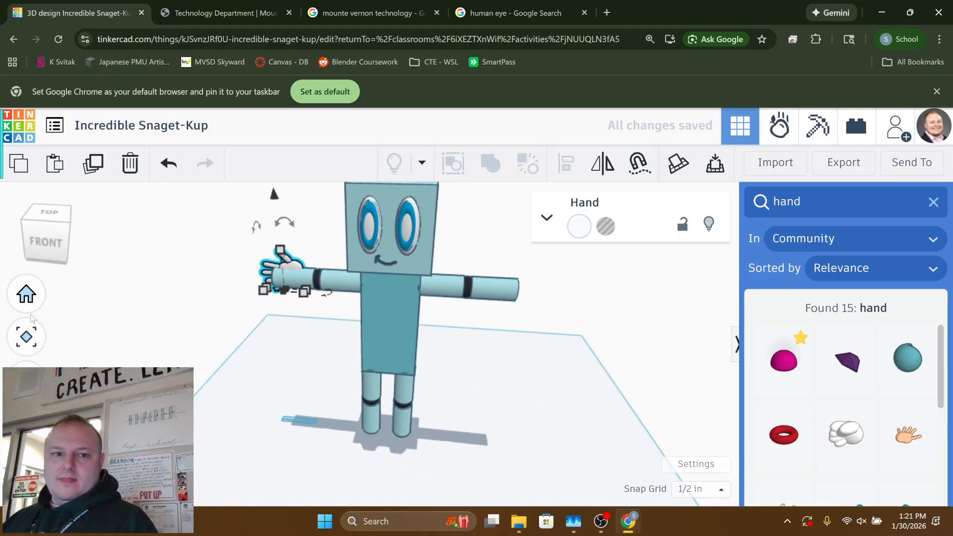
pyautogui.press('Left')
pyautogui.press('Left')
pyautogui.press('Left')
pyautogui.press('Left')
pyautogui.press('Left')
pyautogui.press('Left')
pyautogui.press('Left')
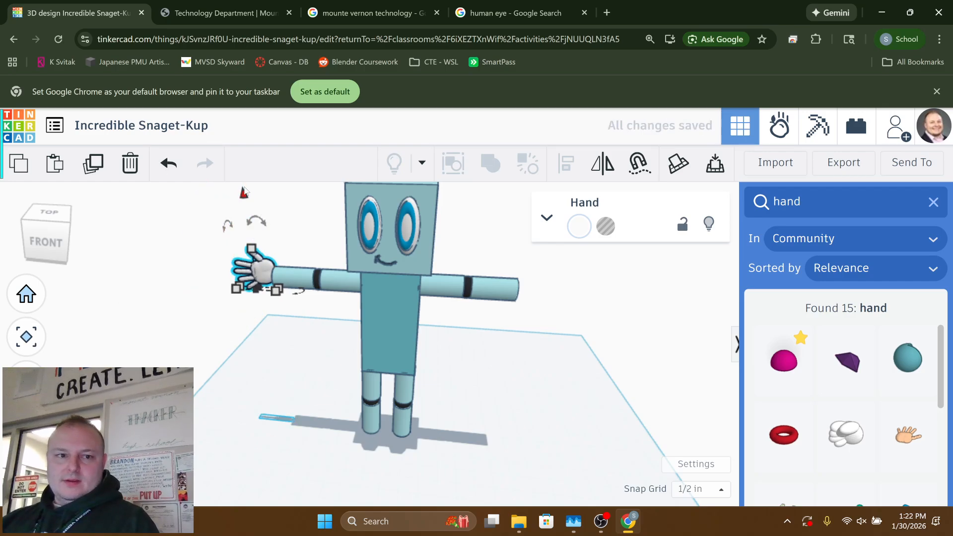
pyautogui.moveTo(243, 193); pyautogui.dragTo(245, 199)
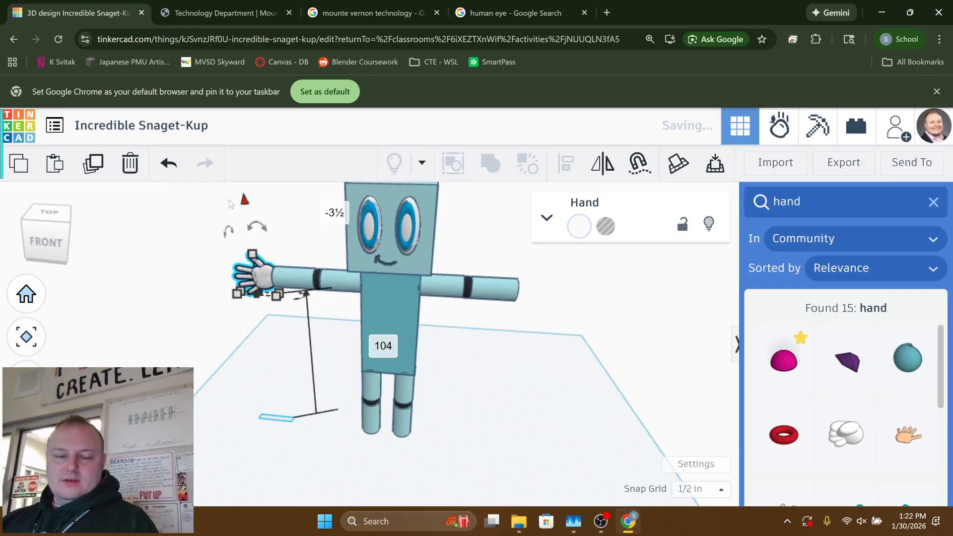
pyautogui.click(113, 262)
# - Duplicate the black elbow sphere and nudge the copy outward to the wrist, between the arm's end and the hand
pyautogui.moveTo(164, 272); pyautogui.dragTo(294, 290, button='right')
pyautogui.click(319, 292)
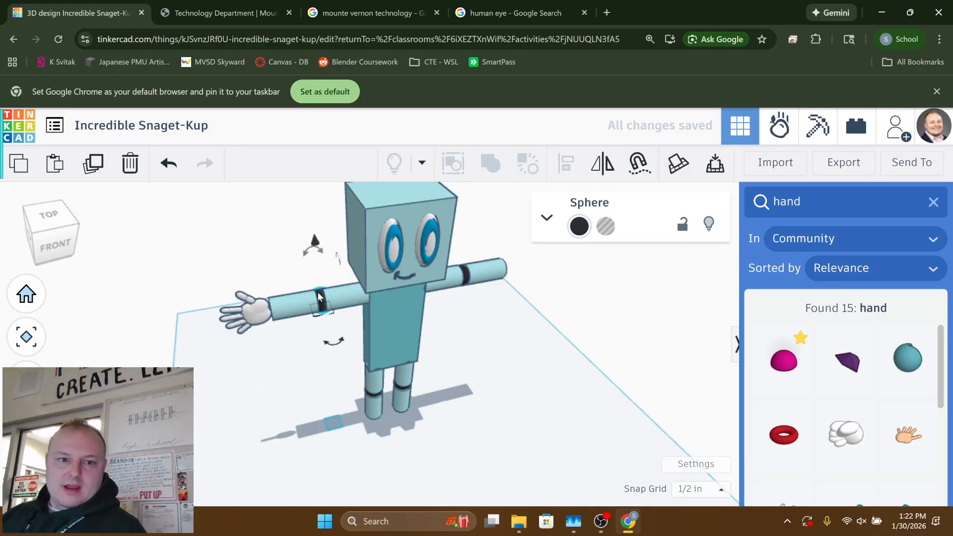
pyautogui.press('Left')
pyautogui.press('Left')
pyautogui.press('Left')
pyautogui.press('Left')
pyautogui.press('Left')
pyautogui.press('Left')
pyautogui.press('Left')
pyautogui.press('Left')
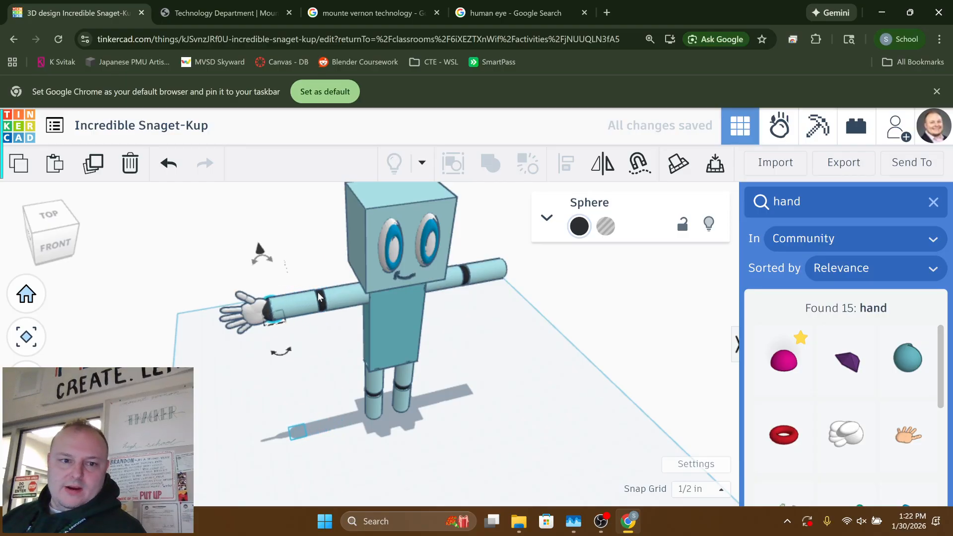
pyautogui.press('Left')
pyautogui.press('Left')
pyautogui.press('Left')
pyautogui.press('Left')
pyautogui.press('Left')
pyautogui.press('Left')
pyautogui.press('Left')
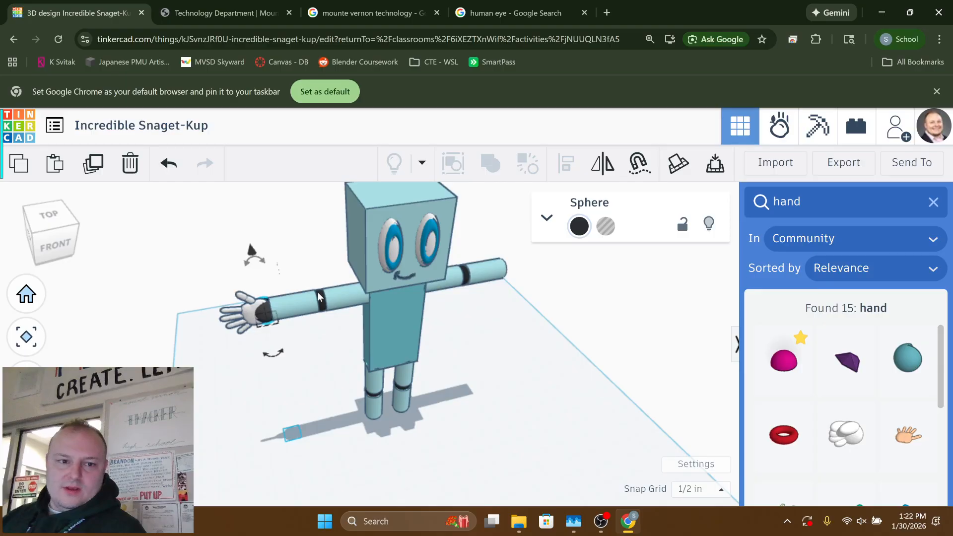
pyautogui.press('Right')
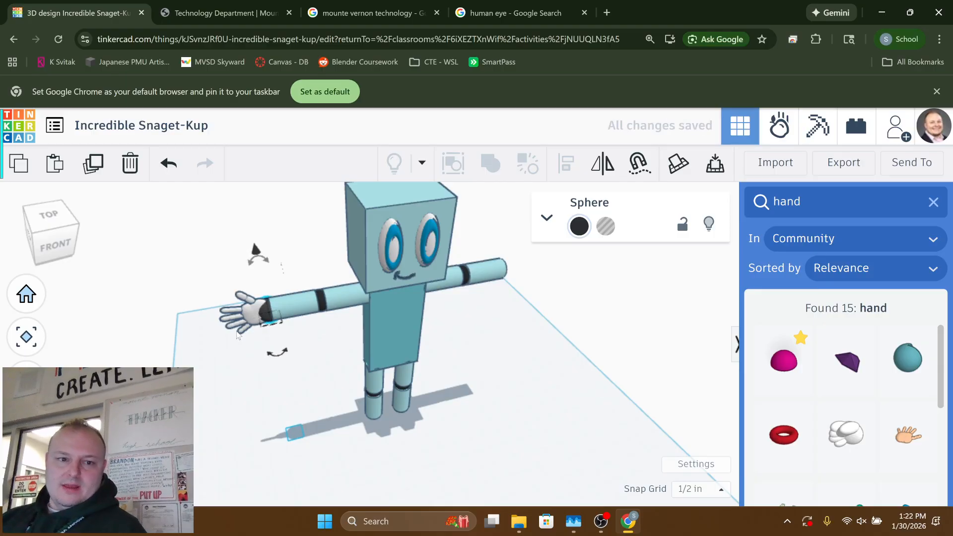
# - Nudge the hand slightly outward so the black wrist sphere sits between it and the arm
pyautogui.click(254, 317)
pyautogui.press('Left')
pyautogui.press('Left')
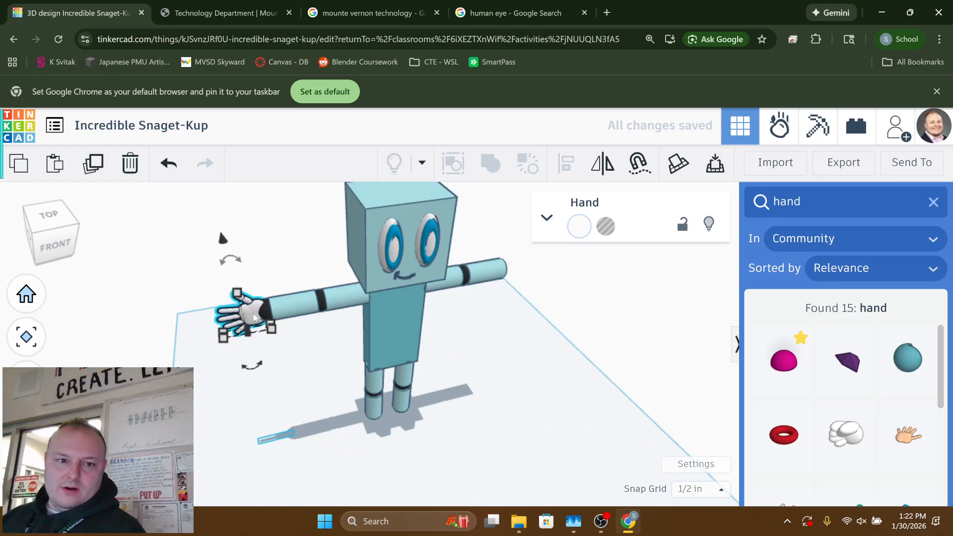
pyautogui.press('Left')
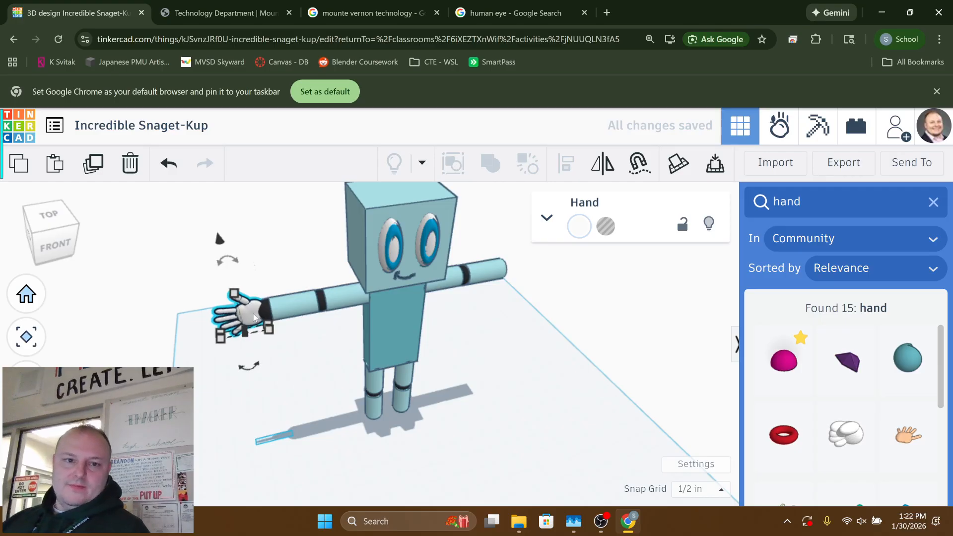
pyautogui.click(280, 262)
# - Duplicate the hand together with its black wrist sphere and mirror the copy left to right
pyautogui.moveTo(301, 257); pyautogui.dragTo(263, 279, button='right')
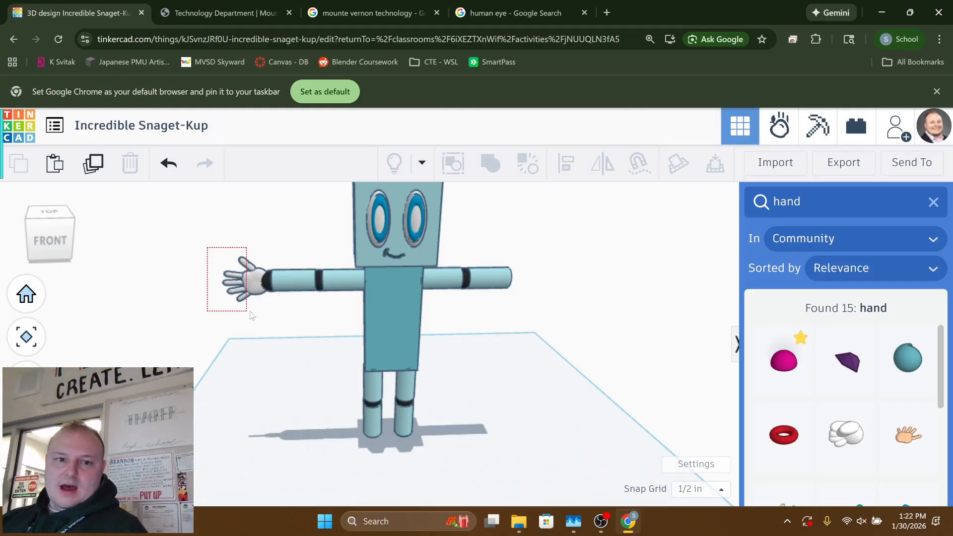
pyautogui.moveTo(251, 315); pyautogui.dragTo(269, 323)
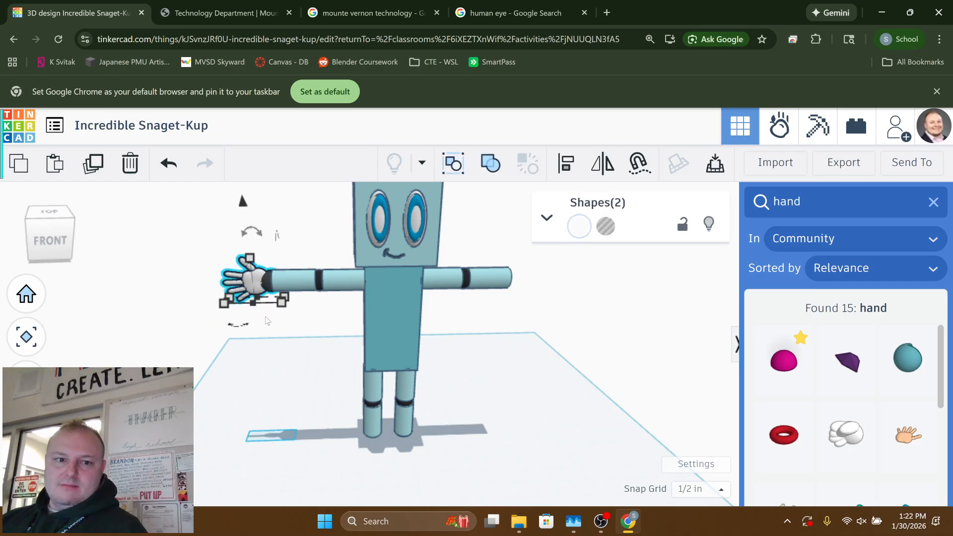
pyautogui.moveTo(269, 322); pyautogui.dragTo(254, 308, button='right')
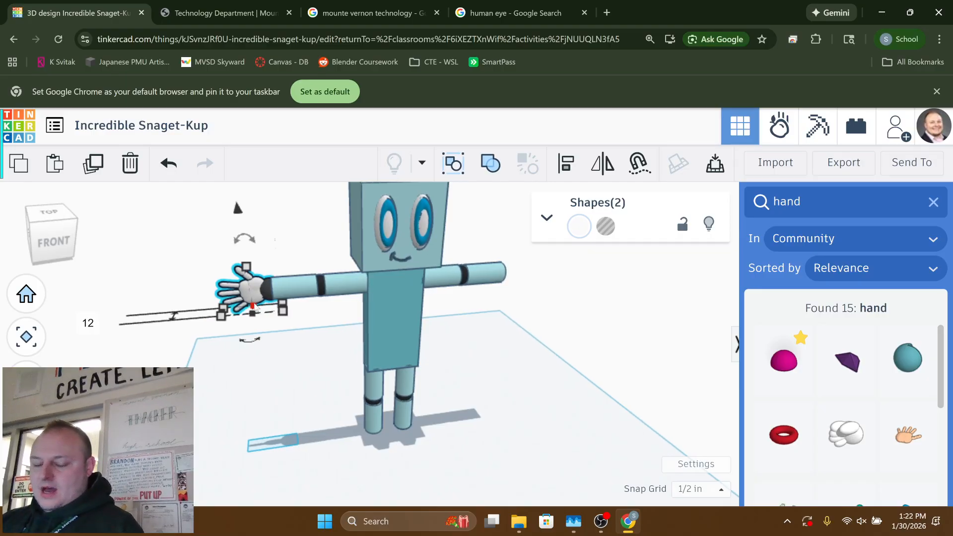
pyautogui.moveTo(255, 308); pyautogui.dragTo(285, 308)
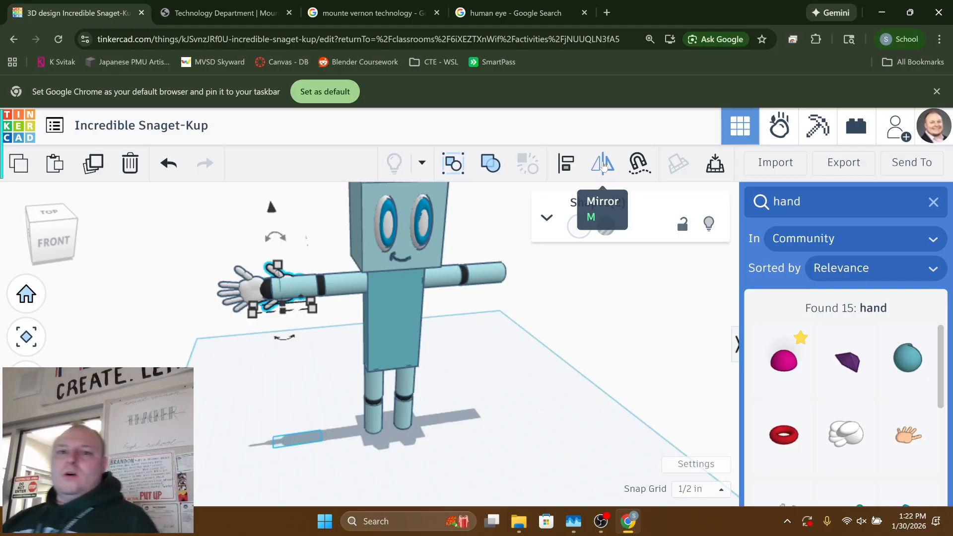
pyautogui.click(604, 166)
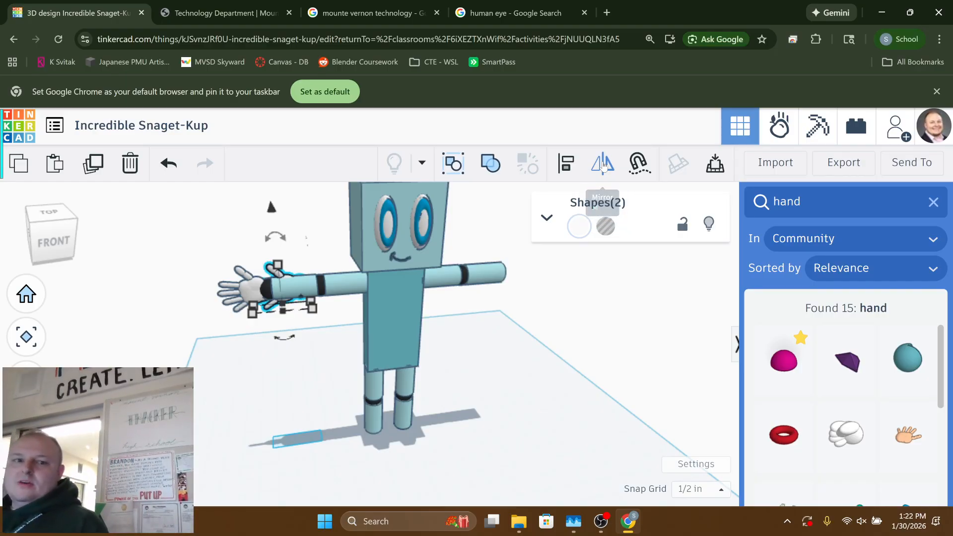
pyautogui.click(301, 326)
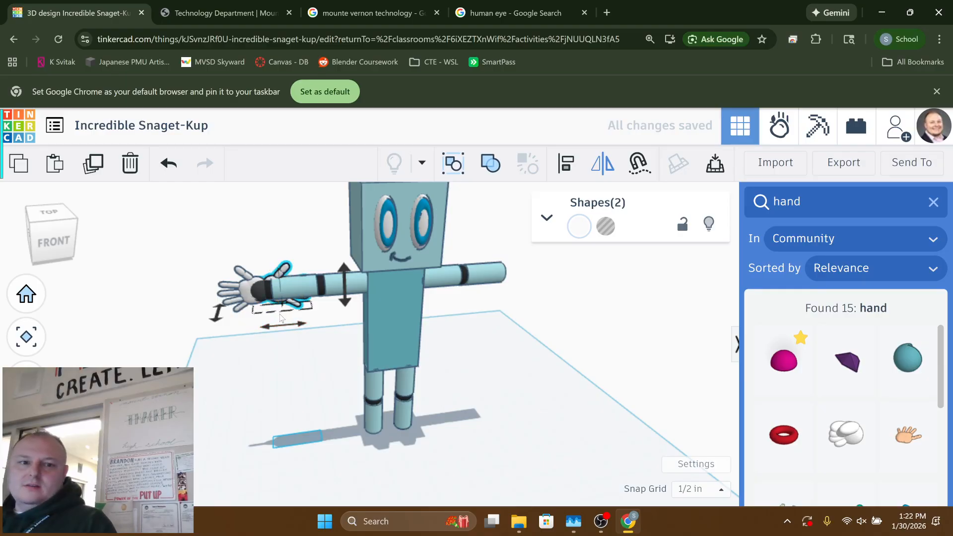
# - Move the mirrored hand and wrist sphere across the body to the end of the opposite arm, then deselect them
pyautogui.press('Left')
pyautogui.press('Right')
pyautogui.press('Right')
pyautogui.press('Right')
pyautogui.press('Right')
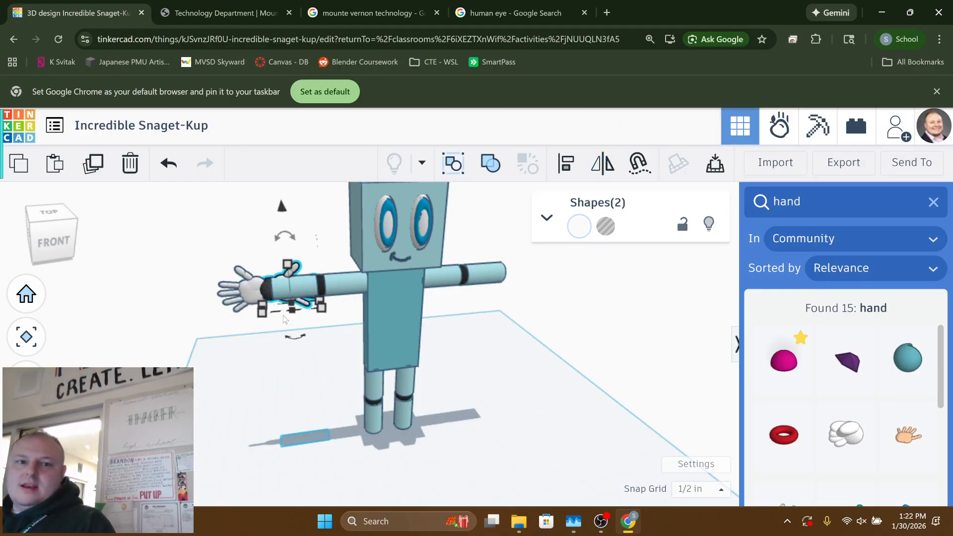
pyautogui.press('Right')
pyautogui.press('Right')
pyautogui.press('Right')
pyautogui.press('Right')
pyautogui.press('Right')
pyautogui.press('Right')
pyautogui.press('Right')
pyautogui.press('Right')
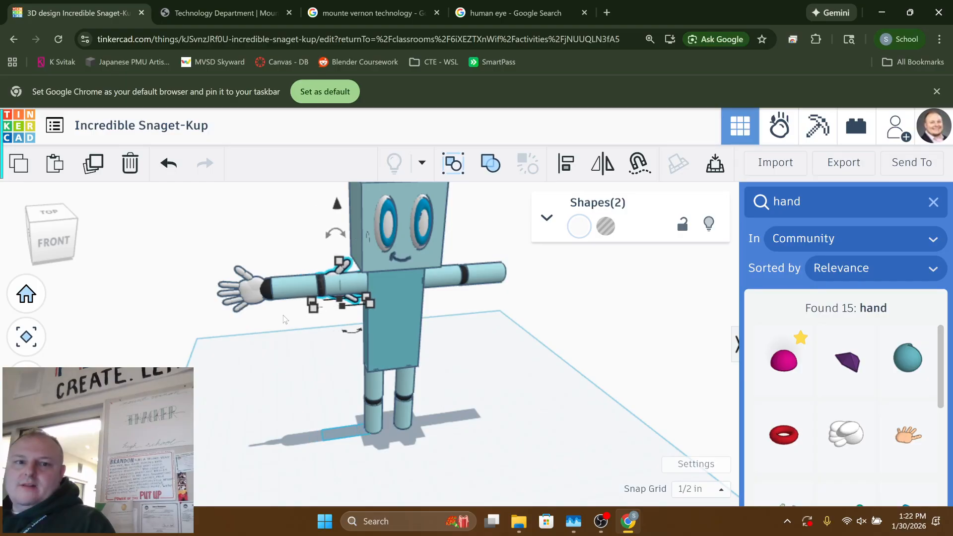
pyautogui.press('Right')
pyautogui.press('Right')
pyautogui.press('Right')
pyautogui.press('Right')
pyautogui.press('Right')
pyautogui.press('Right')
pyautogui.press('Right')
pyautogui.press('Right')
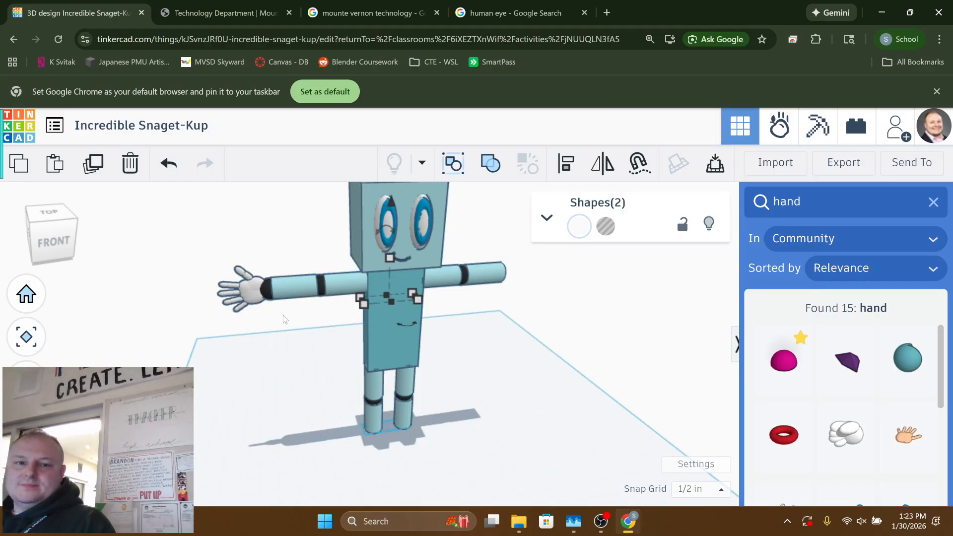
pyautogui.press('Right')
pyautogui.press('Right')
pyautogui.press('Right')
pyautogui.press('Right')
pyautogui.press('Right')
pyautogui.press('Right')
pyautogui.press('Right')
pyautogui.press('Right')
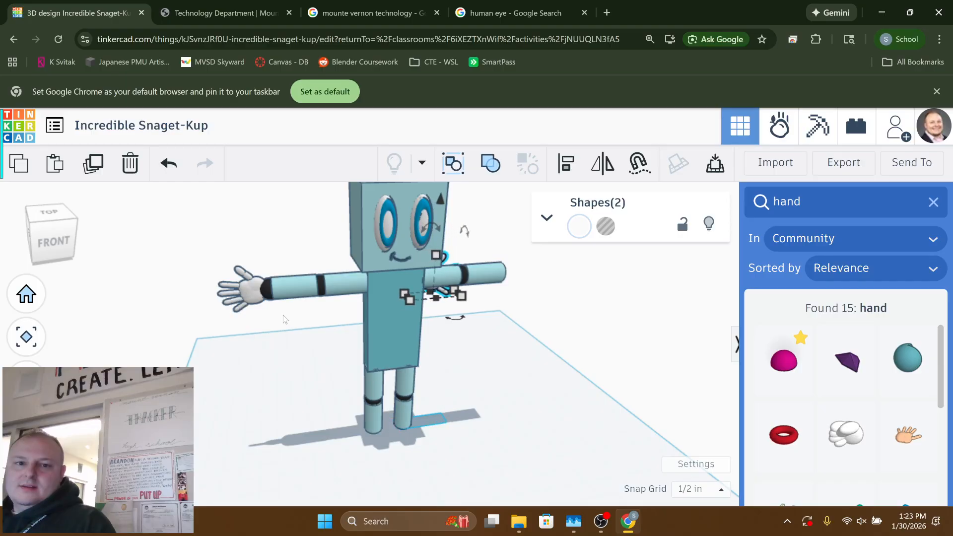
pyautogui.press('Right')
pyautogui.press('Right')
pyautogui.press('Right')
pyautogui.press('Right')
pyautogui.press('Right')
pyautogui.press('Right')
pyautogui.press('Right')
pyautogui.press('Right')
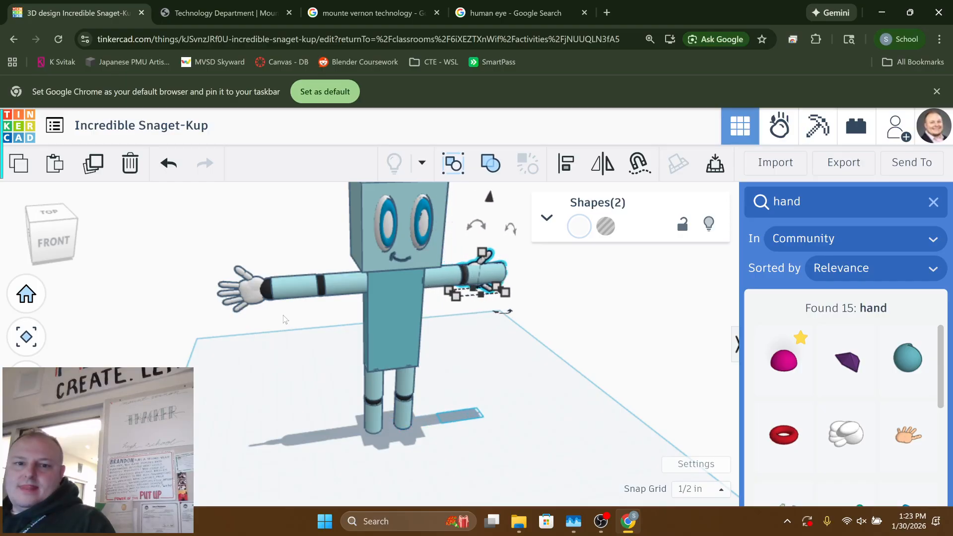
pyautogui.press('Right')
pyautogui.press('Right')
pyautogui.press('Right')
pyautogui.press('Right')
pyautogui.press('Right')
pyautogui.press('Right')
pyautogui.press('Right')
pyautogui.press('Right')
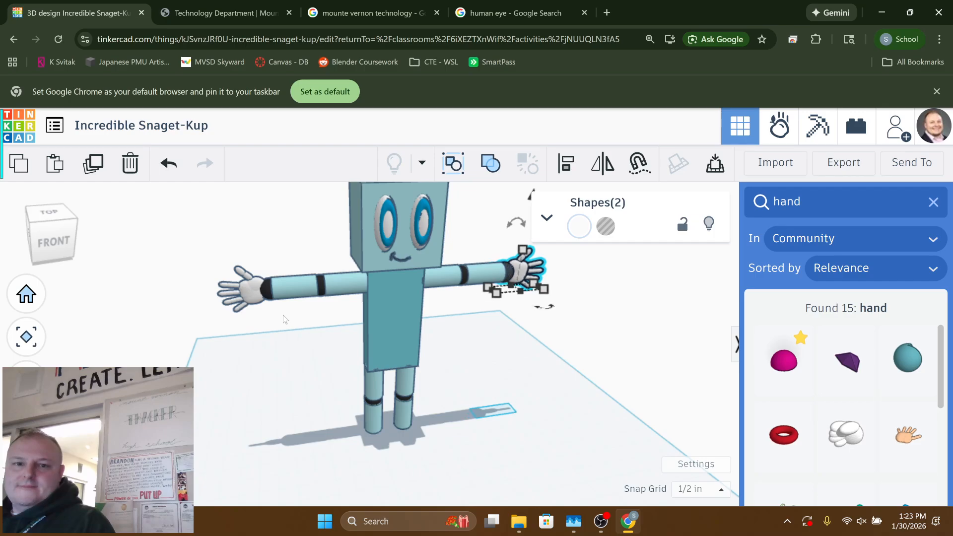
pyautogui.press('Left')
pyautogui.press('Left')
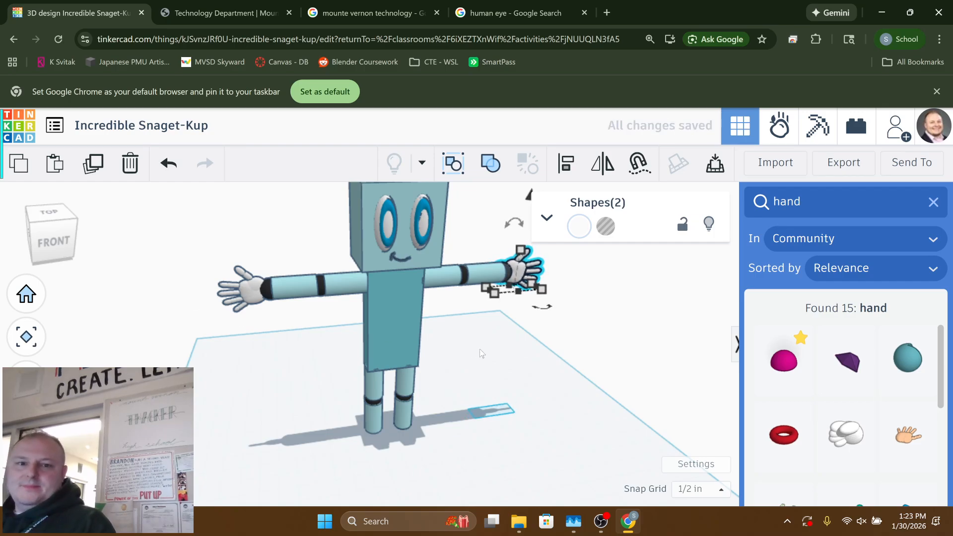
pyautogui.moveTo(488, 357); pyautogui.dragTo(467, 368, button='right')
pyautogui.click(449, 343)
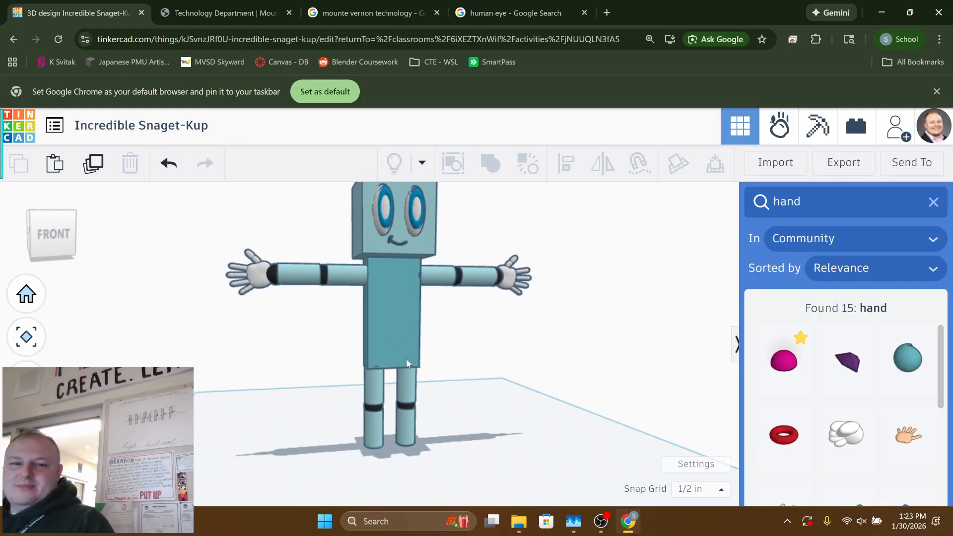
# - Search the community shapes for "foot" and look through the results for a usable foot model
pyautogui.click(934, 202)
pyautogui.click(928, 251)
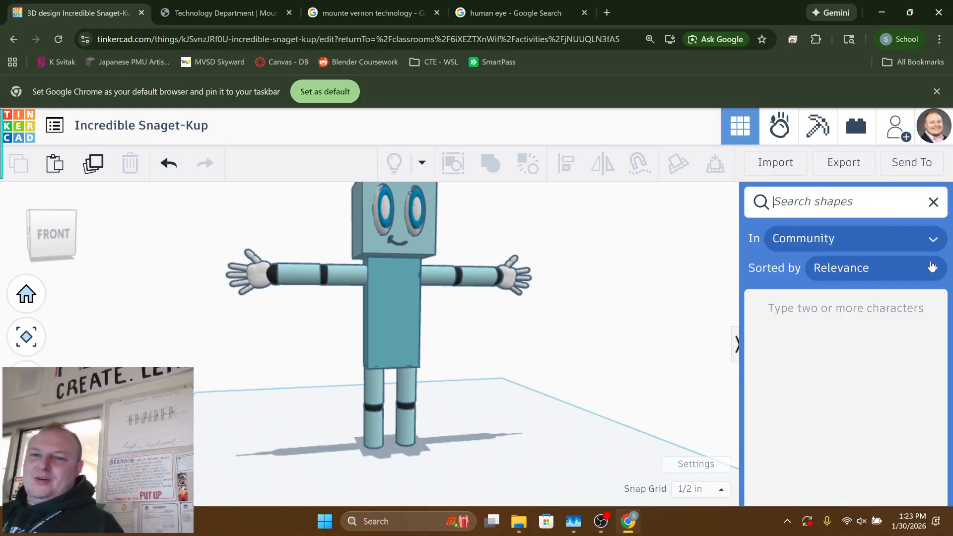
pyautogui.write('fee')
pyautogui.press('BackSpace')
pyautogui.press('BackSpace')
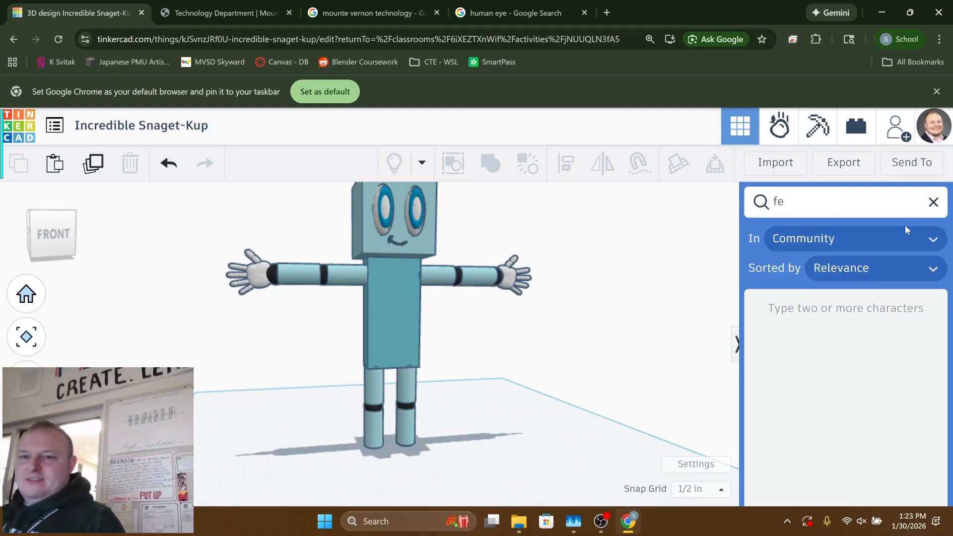
pyautogui.write('ppt')
pyautogui.press('BackSpace')
pyautogui.press('BackSpace')
pyautogui.press('BackSpace')
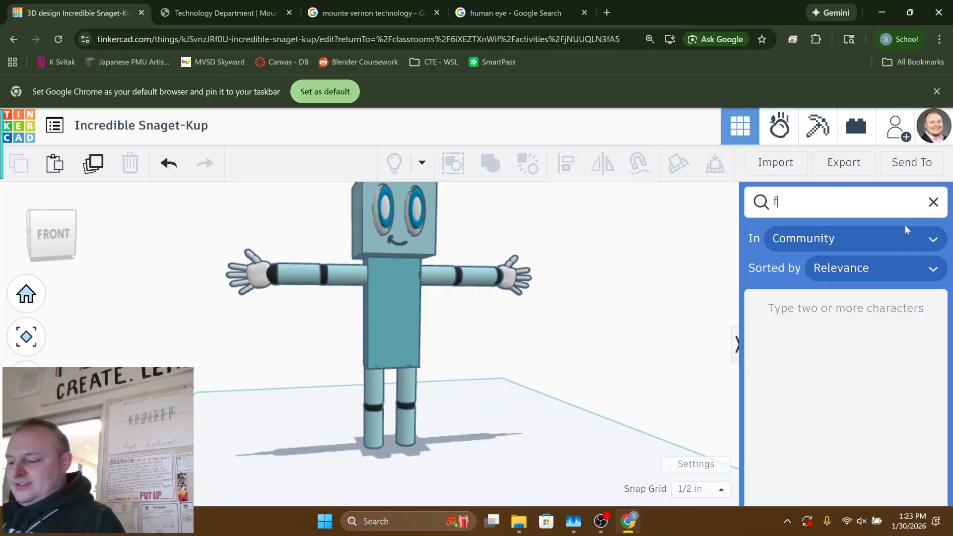
pyautogui.write('oot')
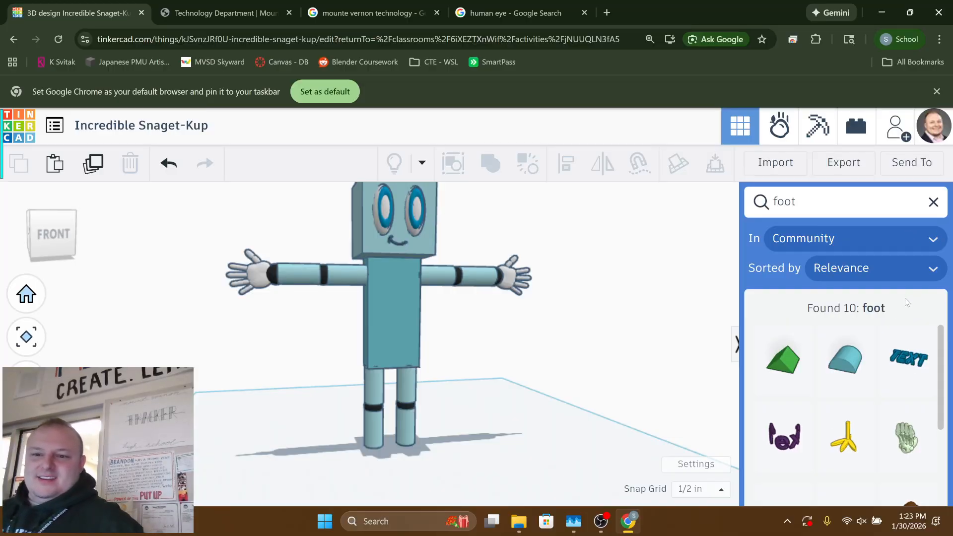
pyautogui.scroll(-3, 870, 343)
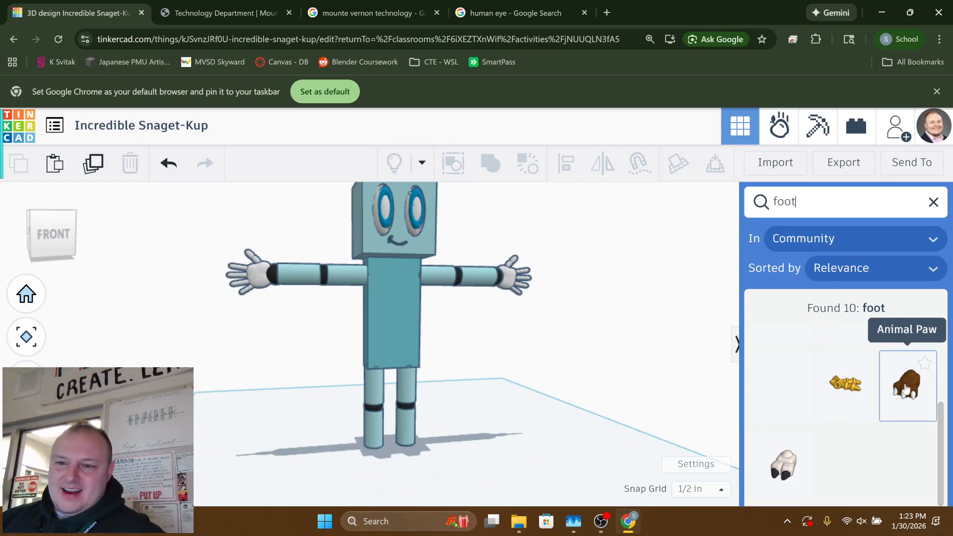
pyautogui.scroll(2, 903, 390)
pyautogui.scroll(1, 904, 390)
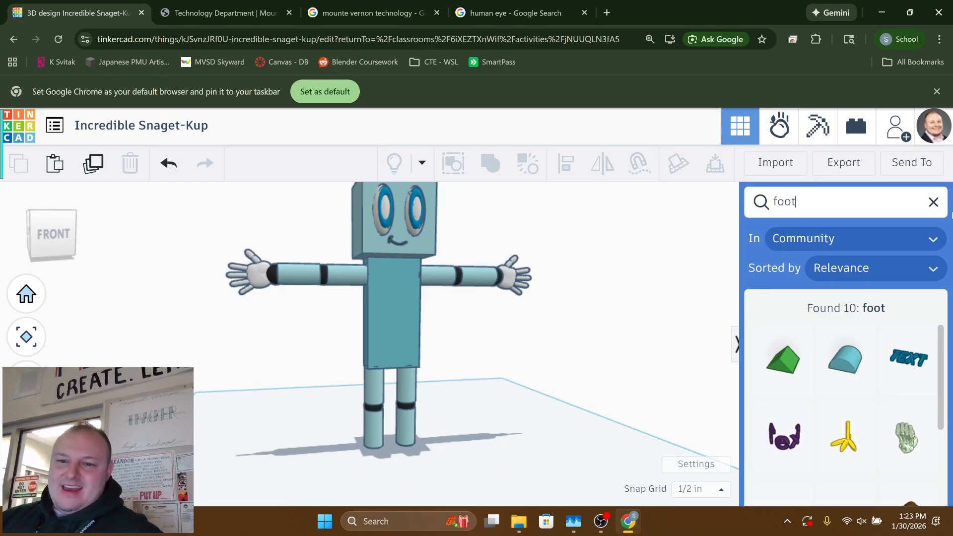
# - Search the community shapes for "shoe" and place the Sneaker on the workplane in front of the robot's legs
pyautogui.click(933, 203)
pyautogui.click(923, 259)
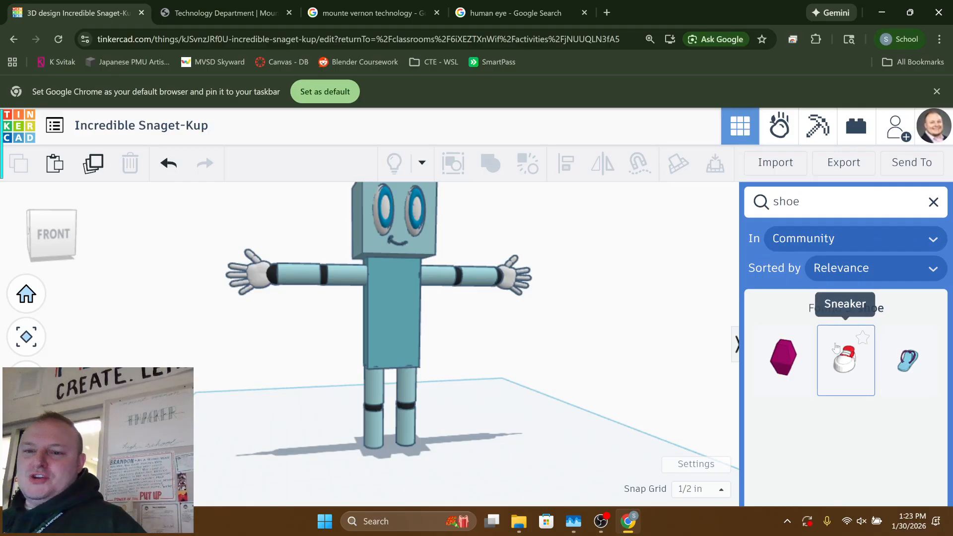
pyautogui.moveTo(848, 366); pyautogui.dragTo(380, 441)
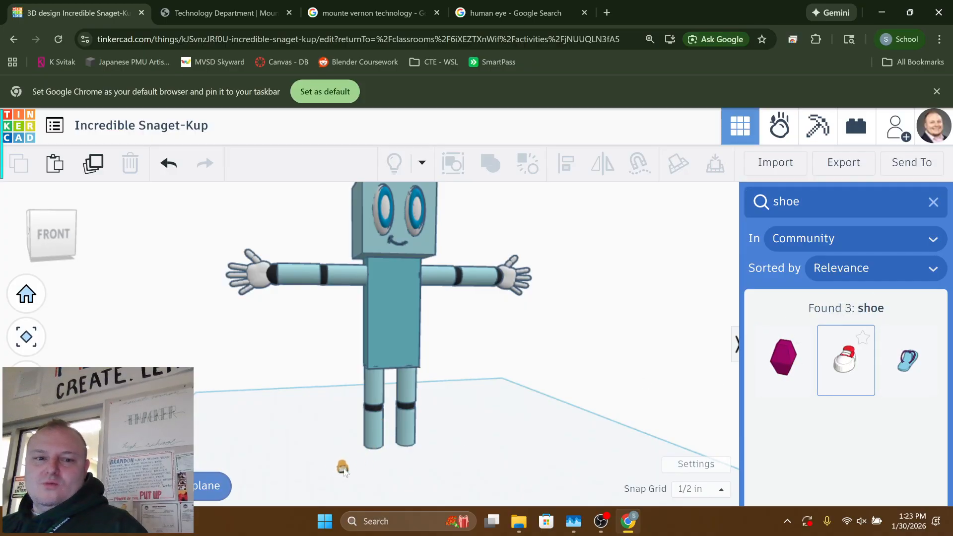
pyautogui.moveTo(343, 467); pyautogui.dragTo(347, 464)
# - Scale the sneaker up proportionally to suit the robot's legs and increase its height
pyautogui.moveTo(347, 465); pyautogui.dragTo(432, 476, button='right')
pyautogui.scroll(5, 422, 398)
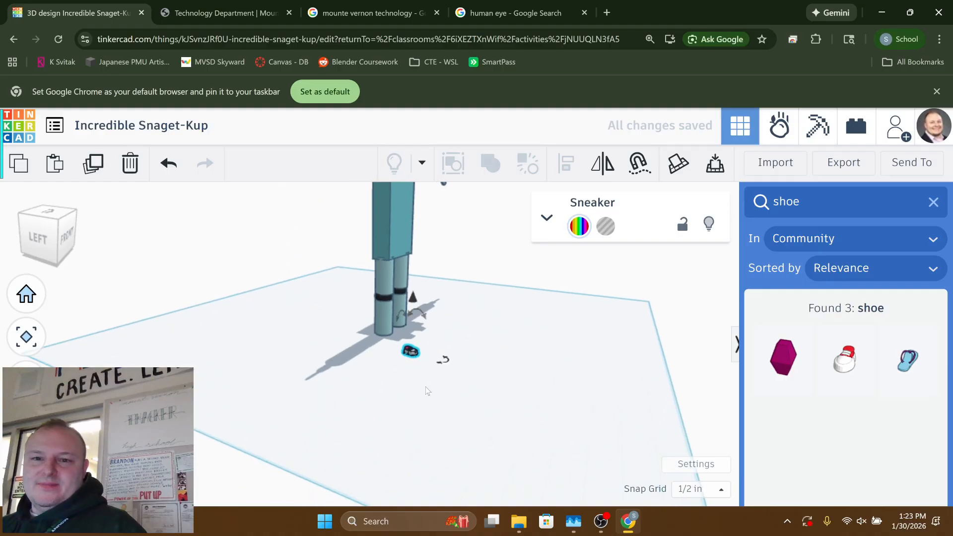
pyautogui.scroll(3, 467, 358)
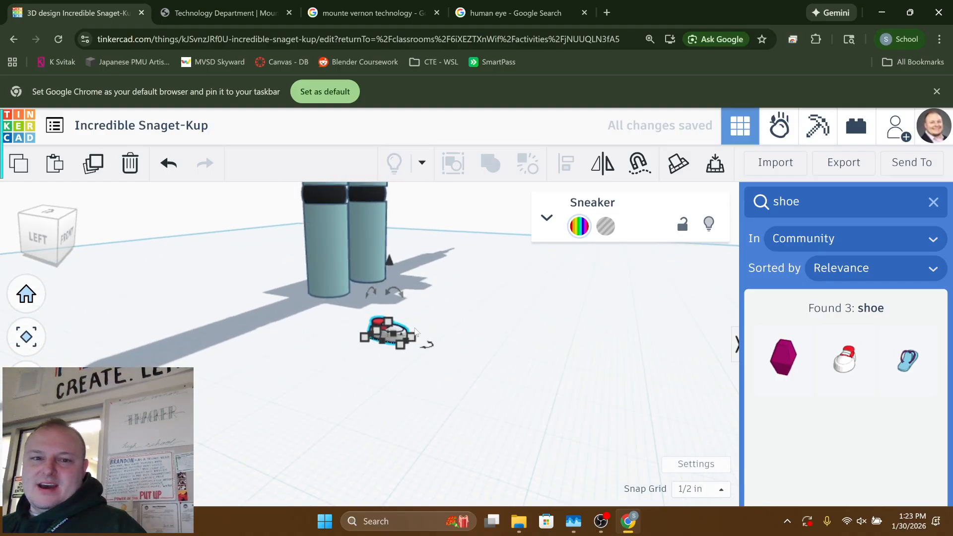
pyautogui.keyDown('shift'); pyautogui.moveTo(391, 362); pyautogui.dragTo(547, 426); pyautogui.keyUp('shift')
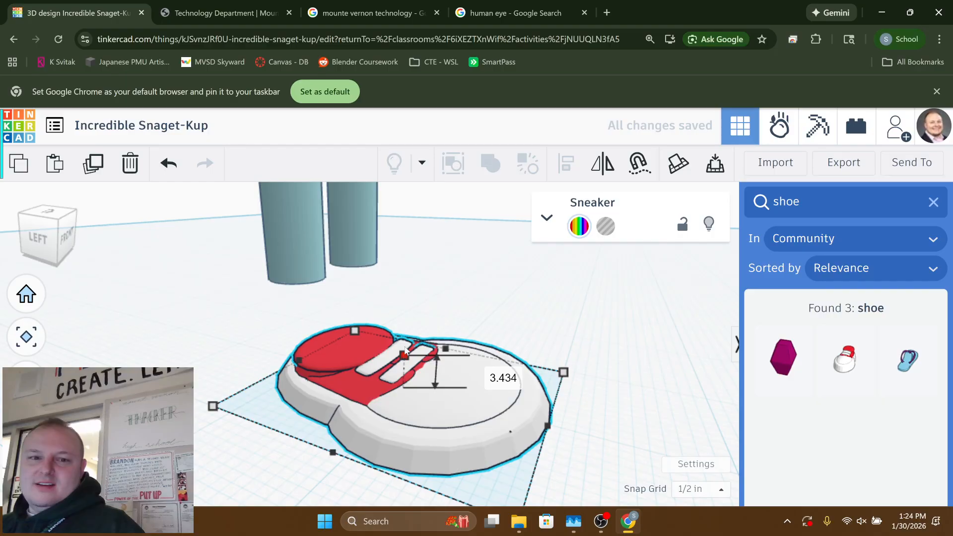
pyautogui.moveTo(405, 354); pyautogui.dragTo(406, 302)
# - Fine-tune the sneaker's proportions and lengthen it at the heel
pyautogui.moveTo(566, 331); pyautogui.dragTo(387, 353, button='right')
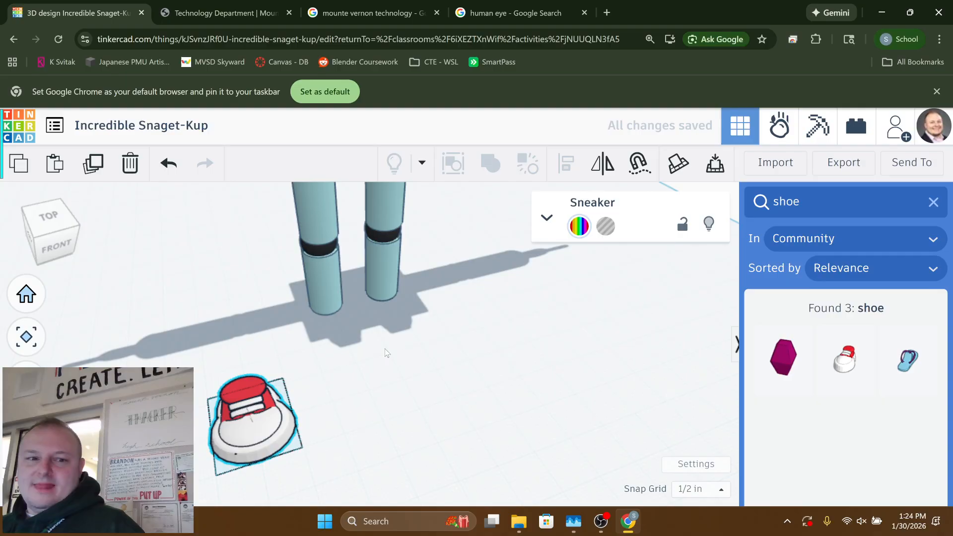
pyautogui.moveTo(387, 353); pyautogui.dragTo(445, 341, button='middle')
pyautogui.moveTo(305, 390); pyautogui.dragTo(305, 374)
pyautogui.moveTo(313, 386); pyautogui.dragTo(431, 348, button='right')
pyautogui.moveTo(425, 311); pyautogui.dragTo(421, 318)
pyautogui.moveTo(422, 319); pyautogui.dragTo(430, 358, button='right')
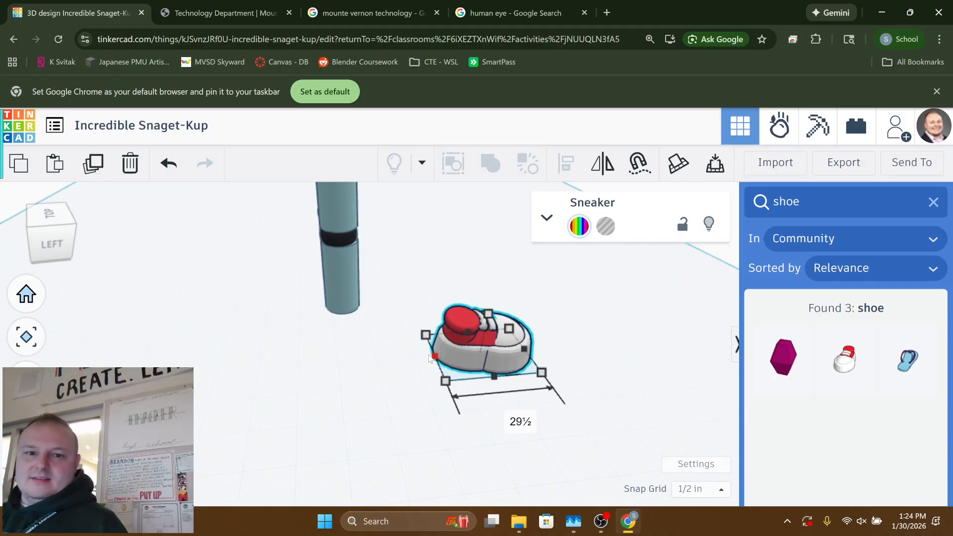
pyautogui.moveTo(429, 355); pyautogui.dragTo(410, 357)
# - Move the sneaker sideways until it lines up with the nearest leg, and shift it forward clear of the leg
pyautogui.moveTo(410, 358); pyautogui.dragTo(291, 362, button='right')
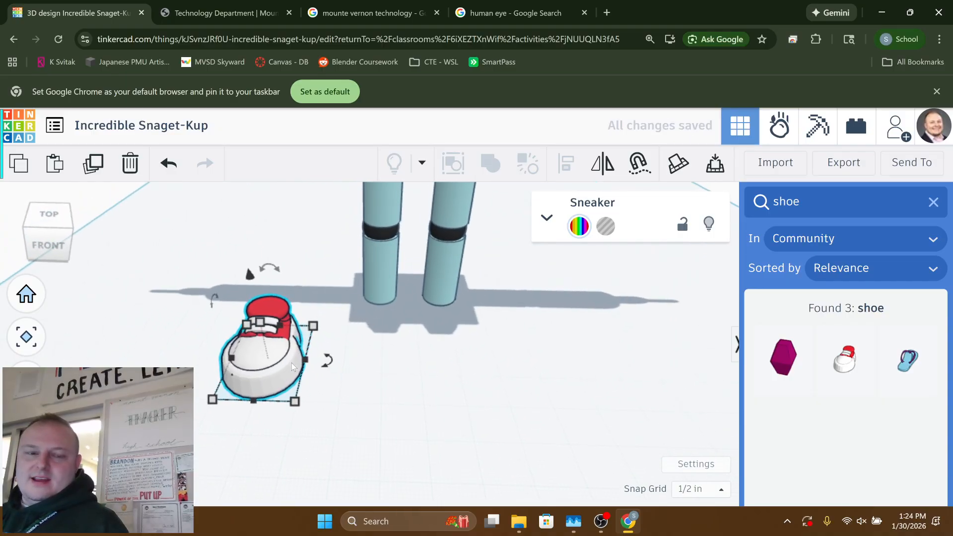
pyautogui.press('Right')
pyautogui.press('Right')
pyautogui.press('Right')
pyautogui.press('Right')
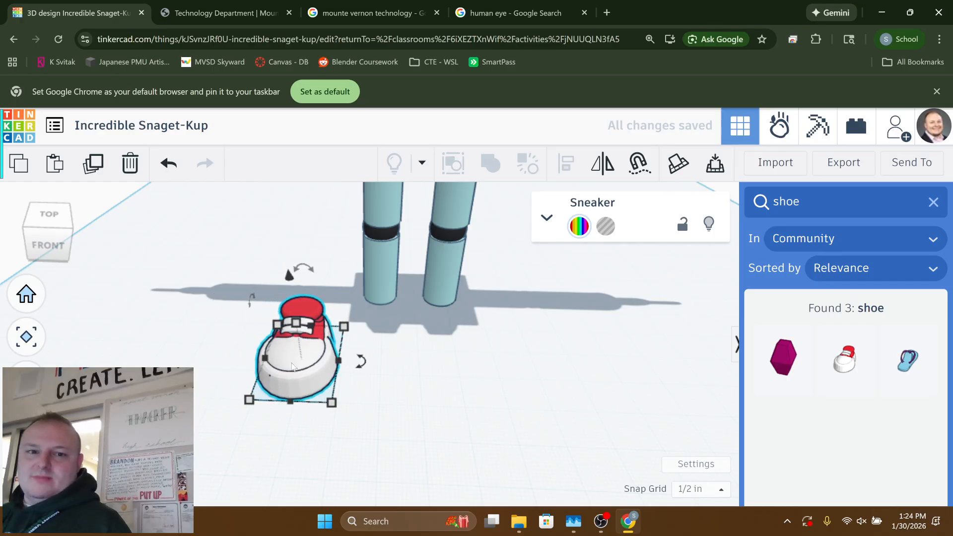
pyautogui.press('Right')
pyautogui.press('Right')
pyautogui.press('Right')
pyautogui.press('Right')
pyautogui.press('Right')
pyautogui.press('Right')
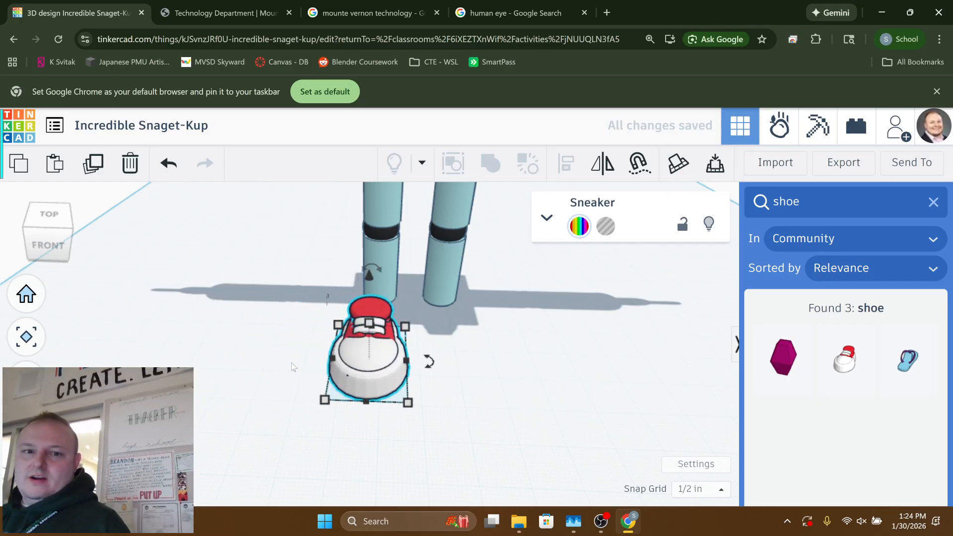
pyautogui.press('Down')
pyautogui.press('Down')
pyautogui.press('Down')
pyautogui.press('Down')
pyautogui.press('Down')
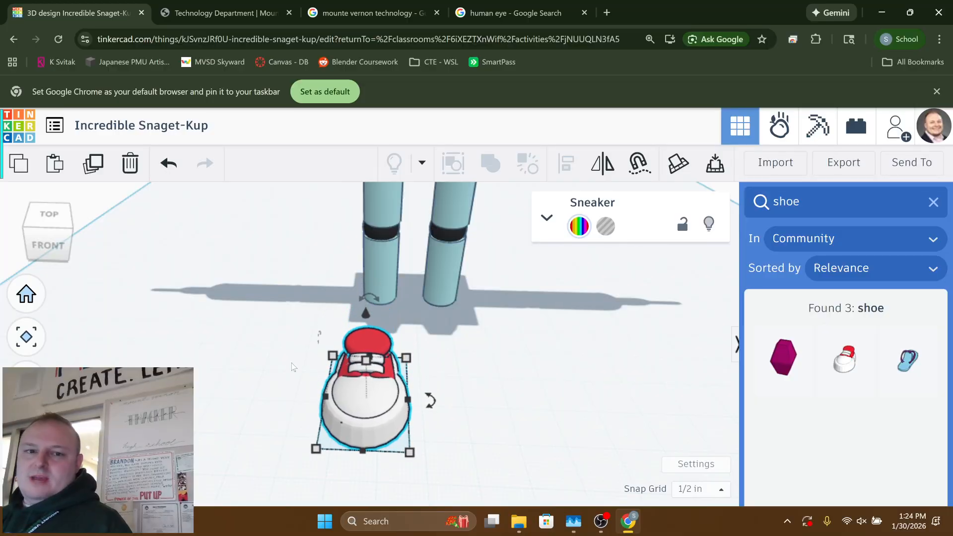
# - Lower the sneaker to -13 so it sits below the bottom of the leg
pyautogui.moveTo(357, 233); pyautogui.dragTo(291, 238, button='right')
pyautogui.click(374, 351)
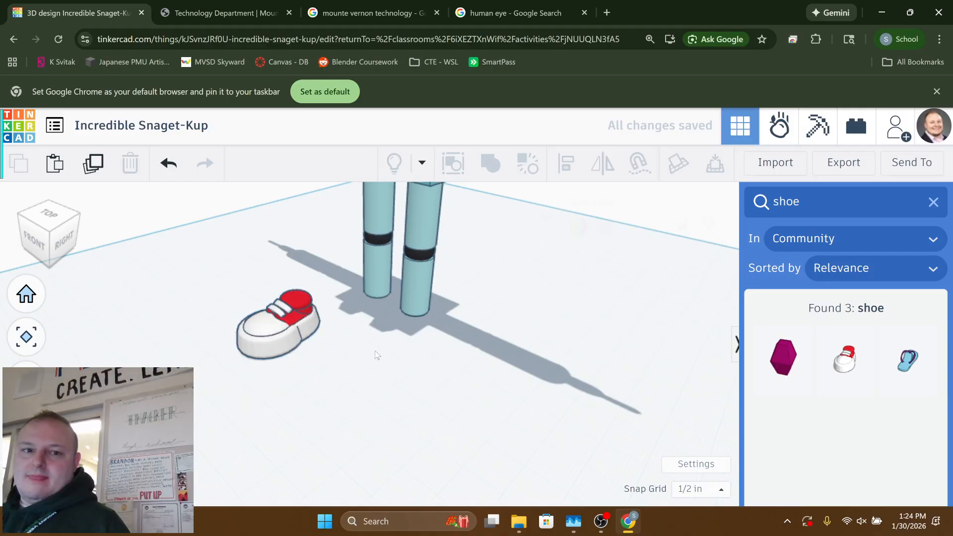
pyautogui.moveTo(374, 351); pyautogui.dragTo(393, 301, button='right')
pyautogui.click(295, 295)
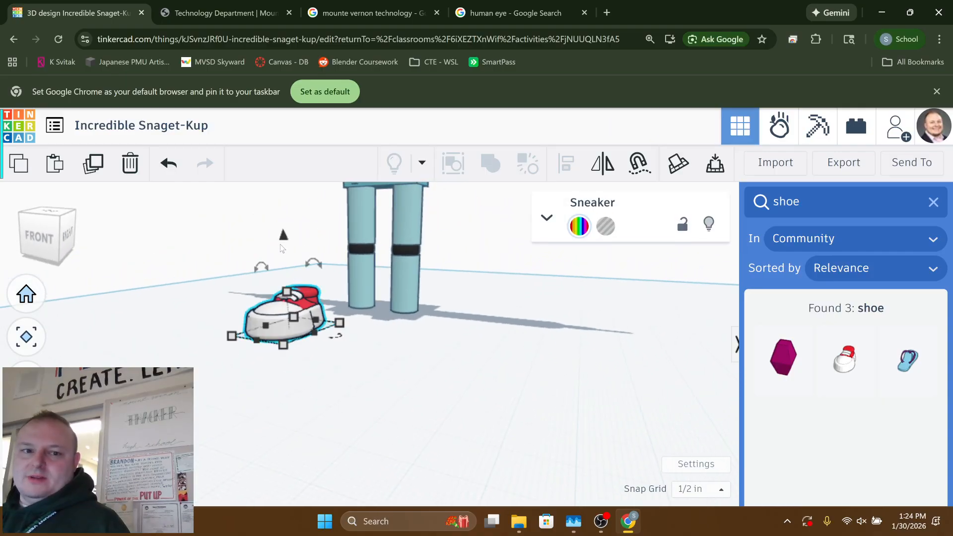
pyautogui.moveTo(284, 238); pyautogui.dragTo(286, 270)
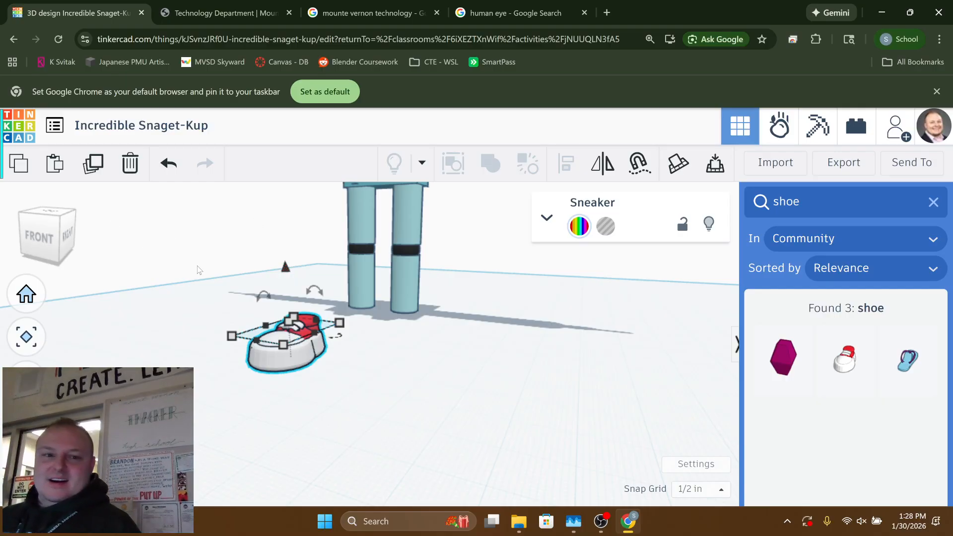
pyautogui.moveTo(285, 267); pyautogui.dragTo(294, 275)
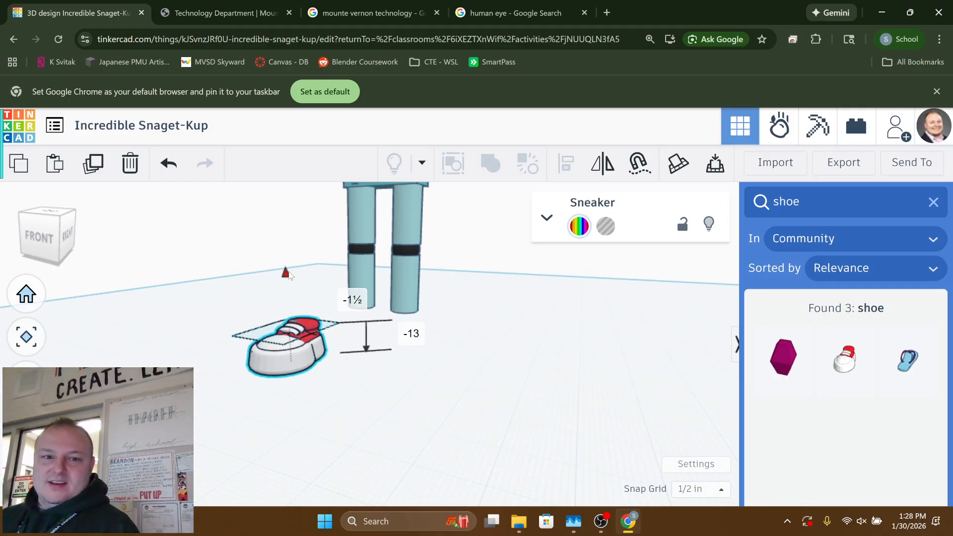
# - Move the sneaker backward until its heel sits under the robot's leg
pyautogui.moveTo(295, 271); pyautogui.dragTo(551, 271, button='right')
pyautogui.press('Left')
pyautogui.press('Left')
pyautogui.press('Left')
pyautogui.press('Left')
pyautogui.press('Left')
pyautogui.press('Left')
pyautogui.press('Left')
pyautogui.press('Left')
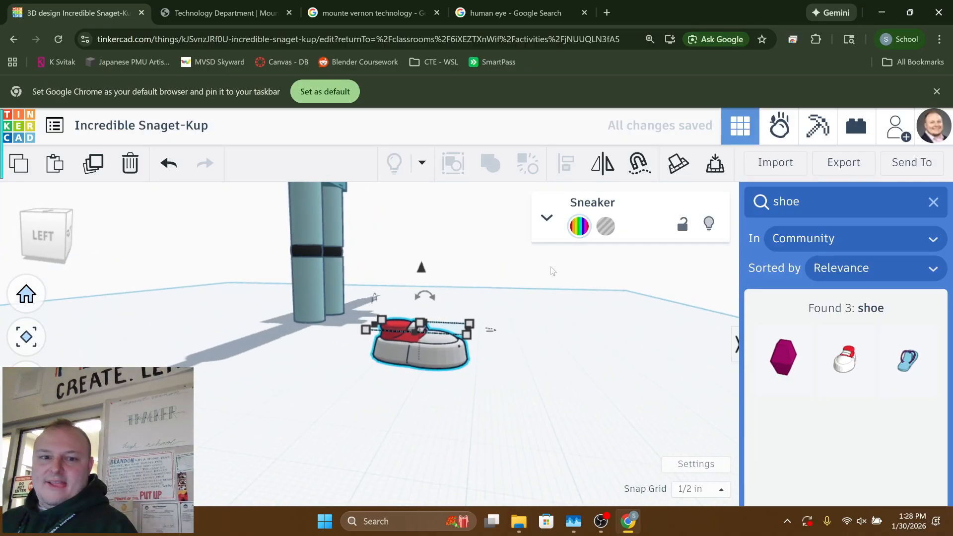
pyautogui.press('Left')
pyautogui.press('Left')
pyautogui.press('Left')
pyautogui.press('Left')
pyautogui.press('Left')
pyautogui.press('Left')
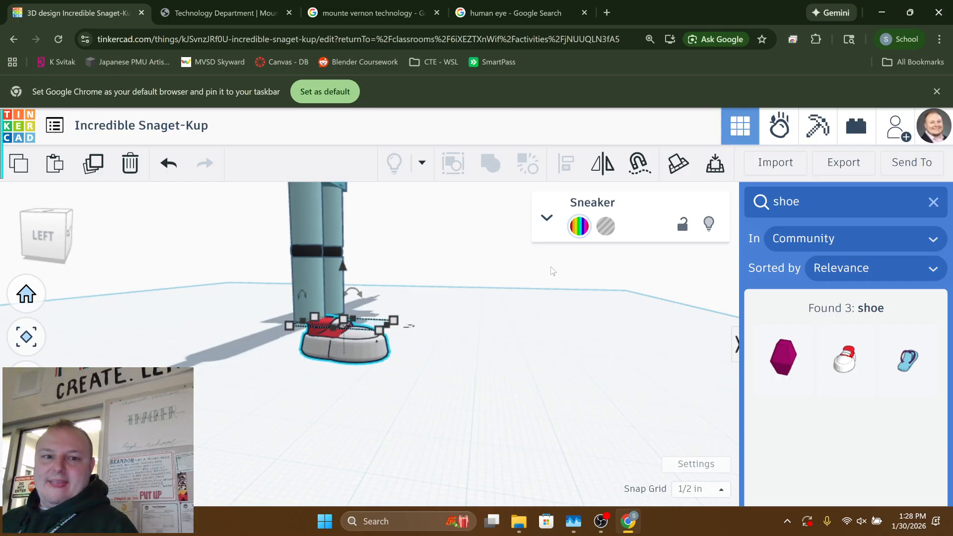
# - Nudge the sneaker inward and slightly forward to center its opening under the leg
pyautogui.press('Up')
pyautogui.press('Up')
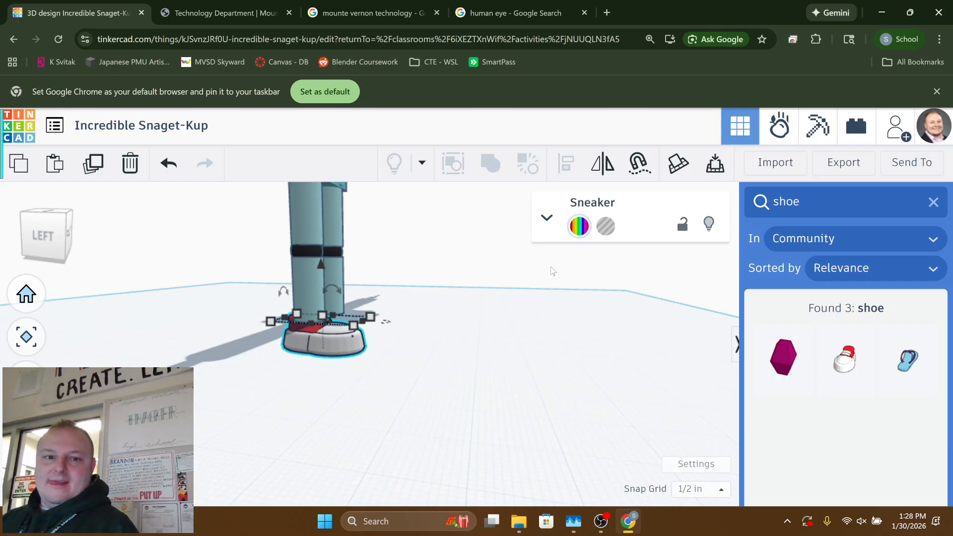
pyautogui.press('Right')
pyautogui.press('Right')
pyautogui.press('Down')
pyautogui.press('Up')
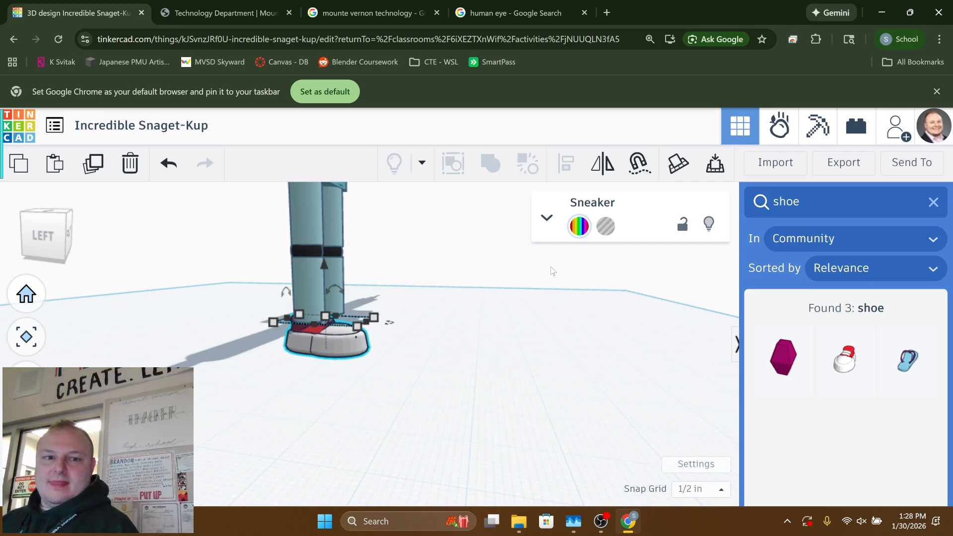
pyautogui.press('Down')
pyautogui.press('Up')
pyautogui.press('Down')
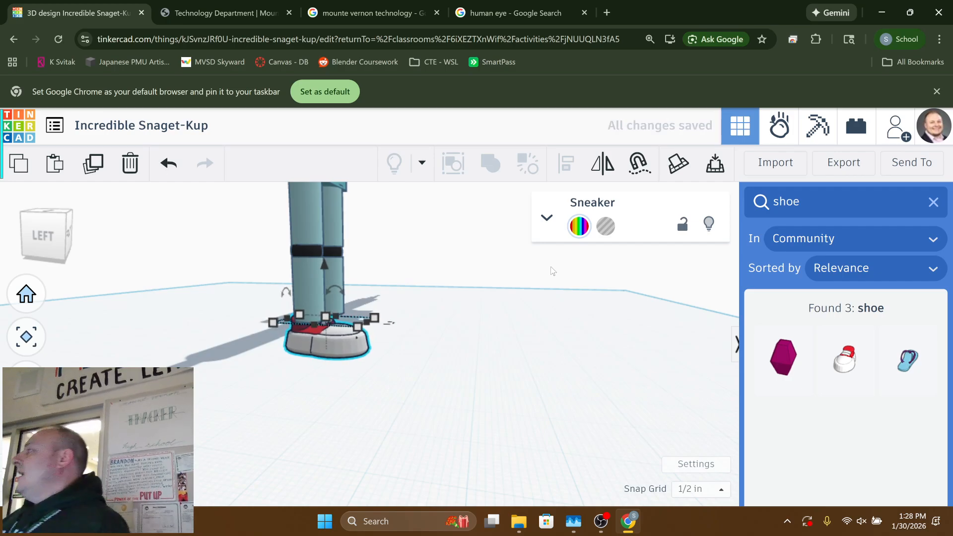